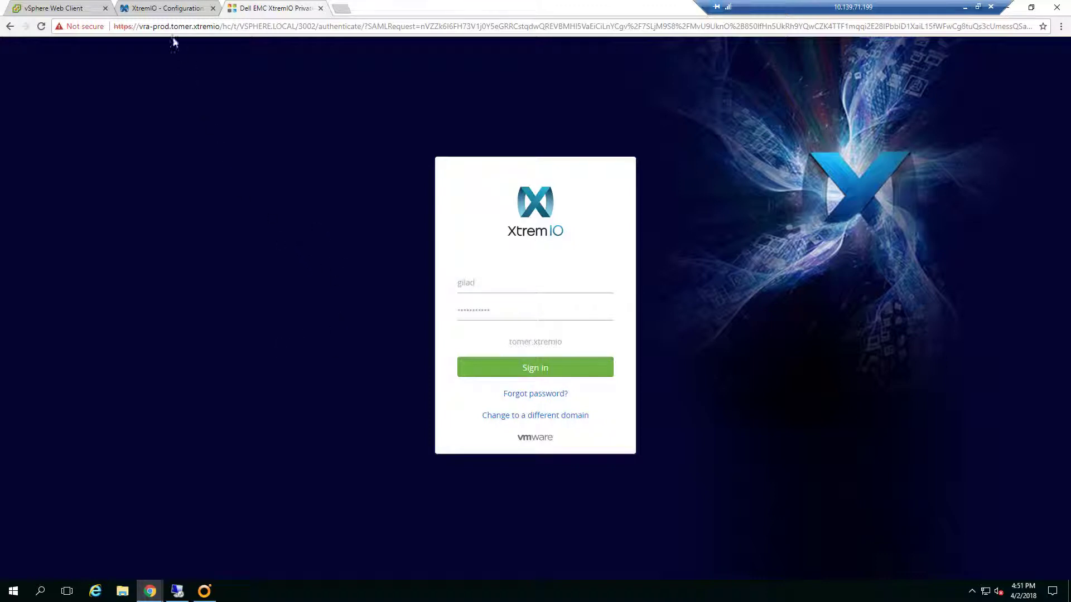
- Check the VC-PROD volumes in the XtremIO storage configuration and the PROD-SERVERS cluster in the vSphere Web Client
{"action": "left_click", "coordinate": [163, 8]}
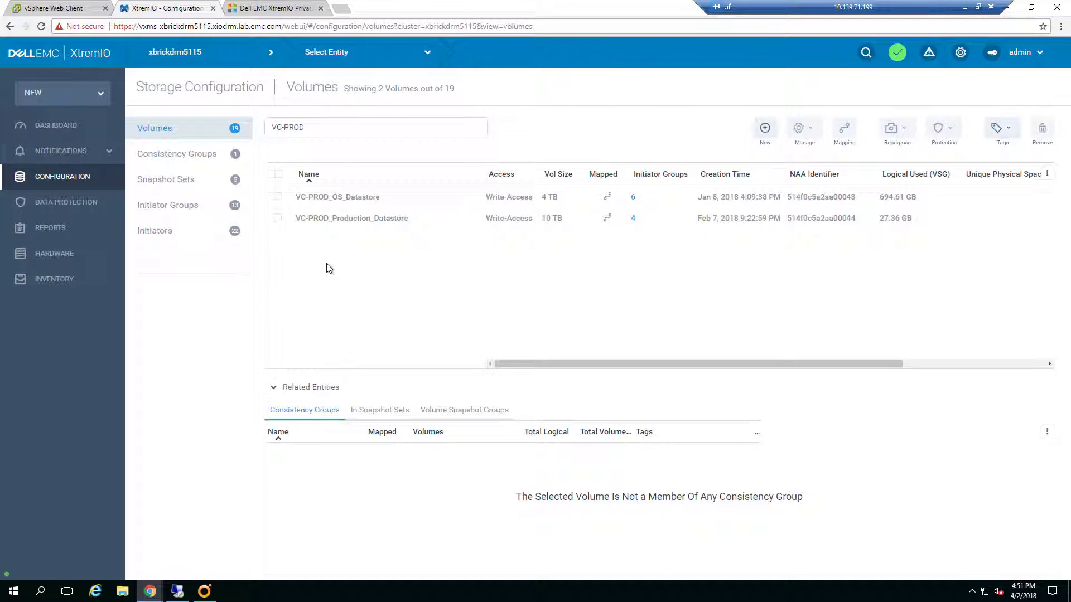
{"action": "left_click", "coordinate": [53, 9]}
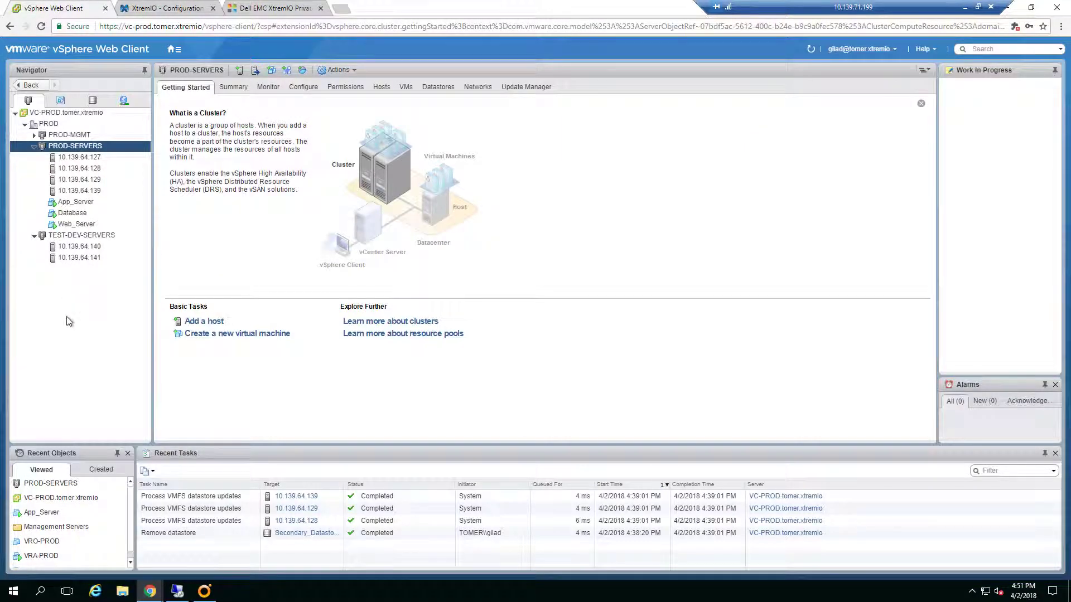
- Switch to vRealize Orchestrator and examine the com.emc.XtremIO.plugin package and the actions in the com.emc.XtremIO.util module
{"action": "left_click", "coordinate": [204, 593]}
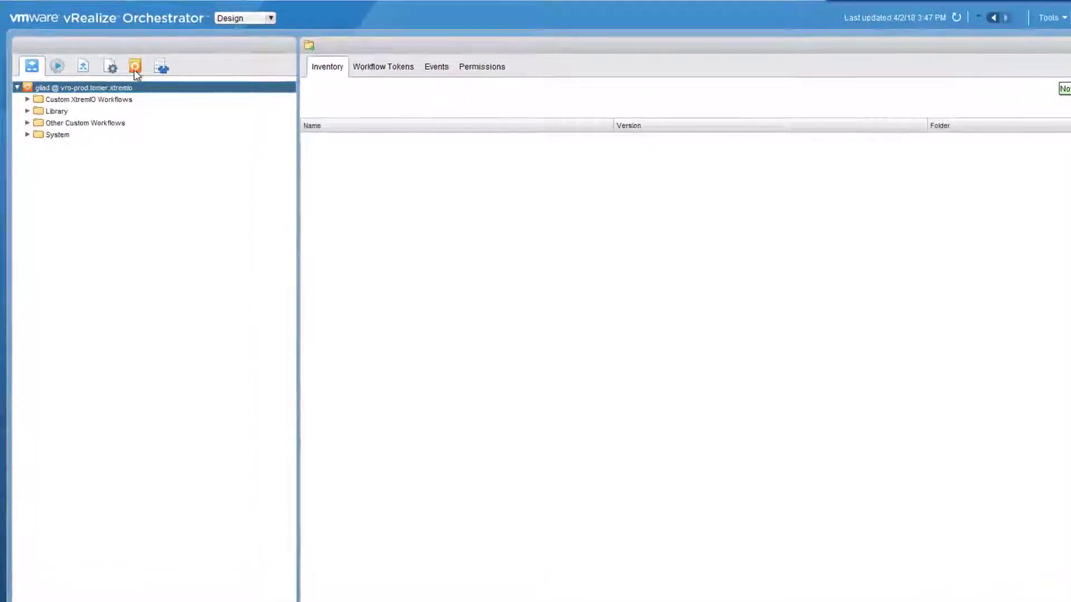
{"action": "left_click", "coordinate": [135, 67]}
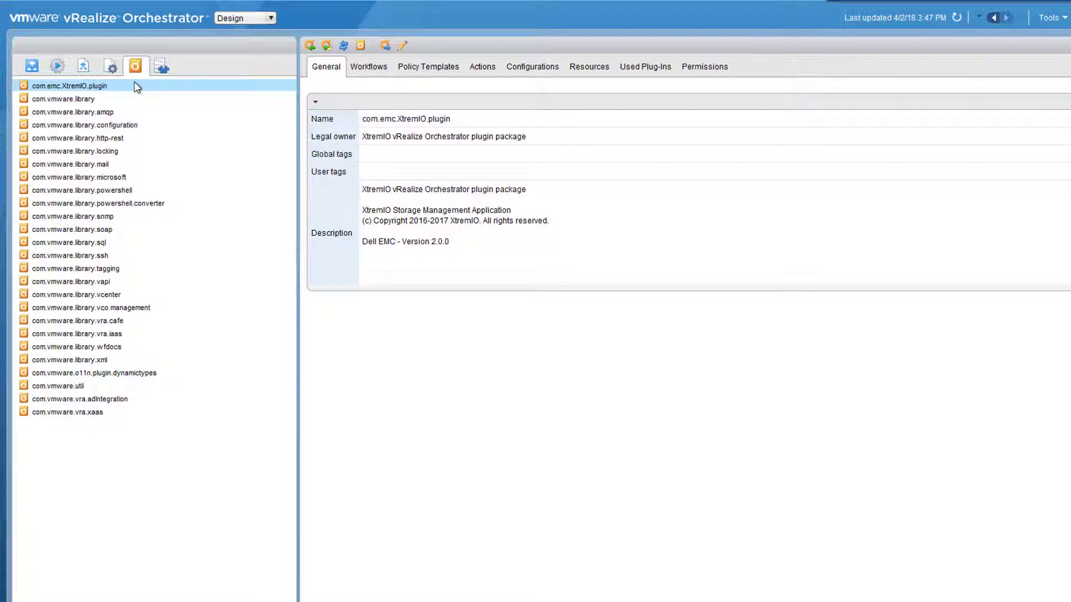
{"action": "left_click", "coordinate": [57, 66]}
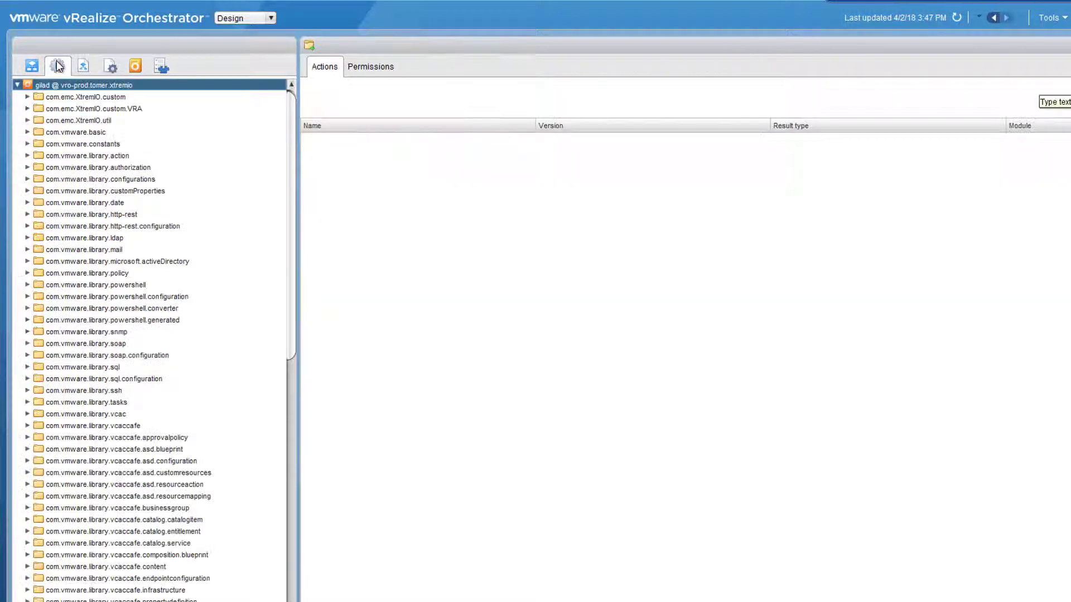
{"action": "left_click", "coordinate": [27, 120]}
{"action": "scroll", "coordinate": [82, 329], "scroll_direction": "down", "scroll_amount": 15}
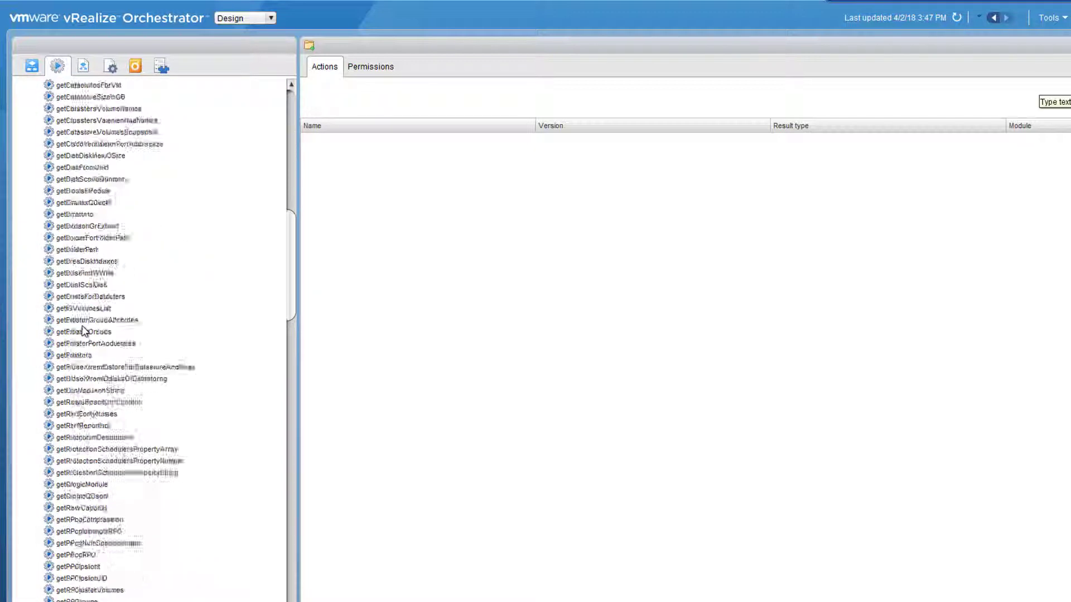
{"action": "scroll", "coordinate": [83, 329], "scroll_direction": "up", "scroll_amount": 15}
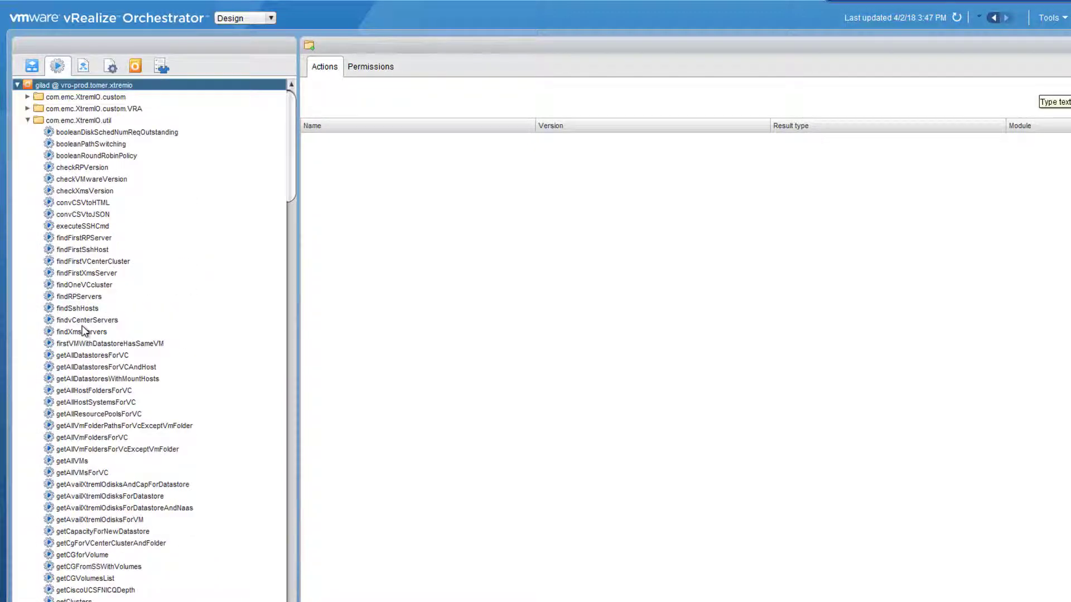
- Browse the XtremIO workflow library, examining the workflows under XtremIO Volume Management and XtremIO CG Management
{"action": "left_click", "coordinate": [31, 67]}
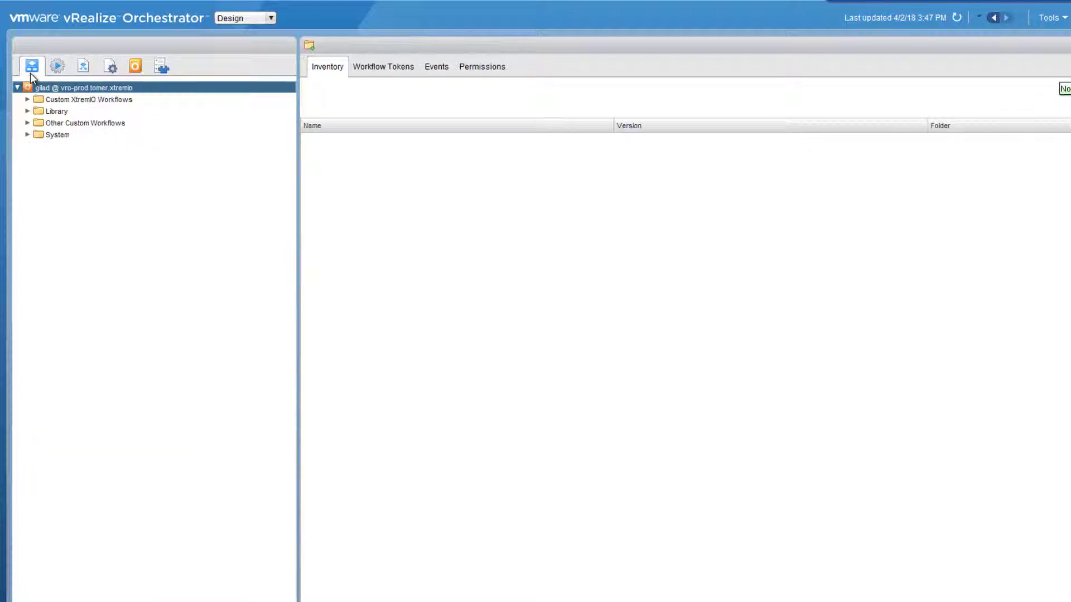
{"action": "left_click", "coordinate": [27, 111]}
{"action": "left_click", "coordinate": [38, 393]}
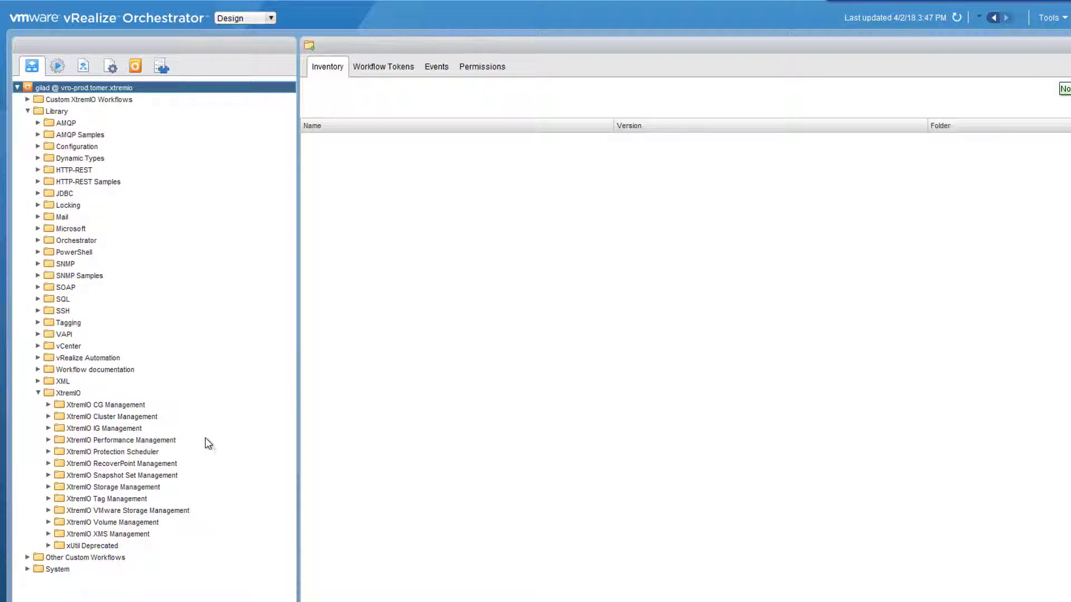
{"action": "left_click", "coordinate": [48, 523]}
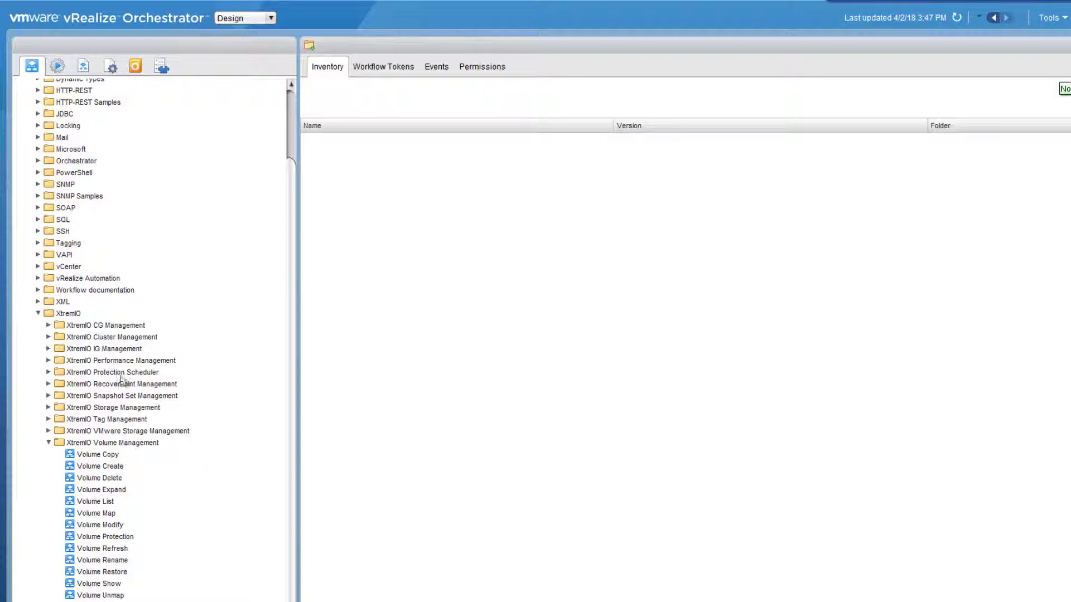
{"action": "left_click", "coordinate": [49, 325]}
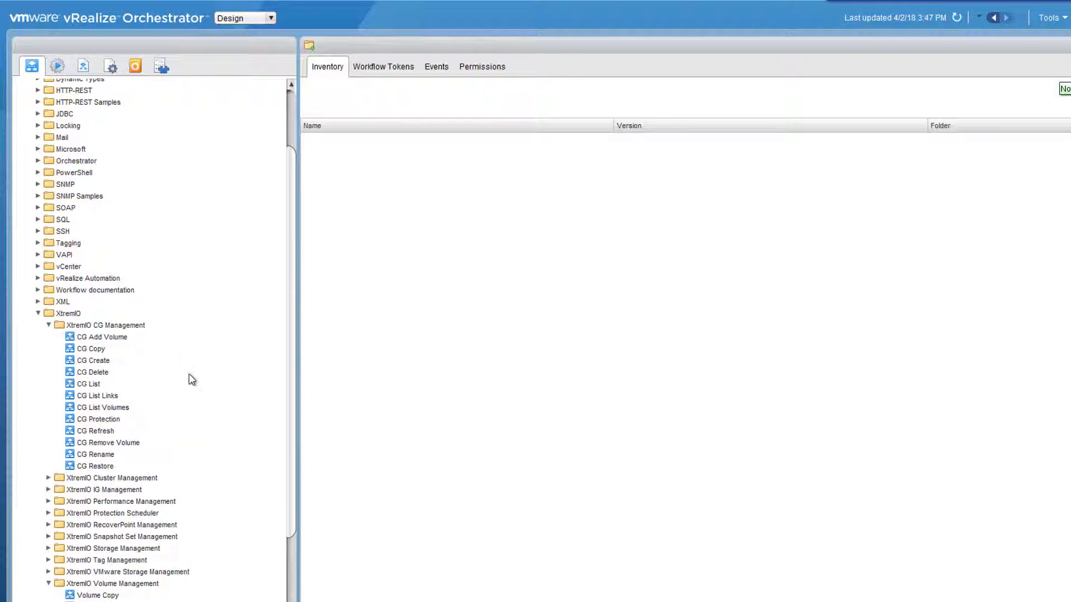
{"action": "scroll", "coordinate": [217, 389], "scroll_direction": "down", "scroll_amount": 2}
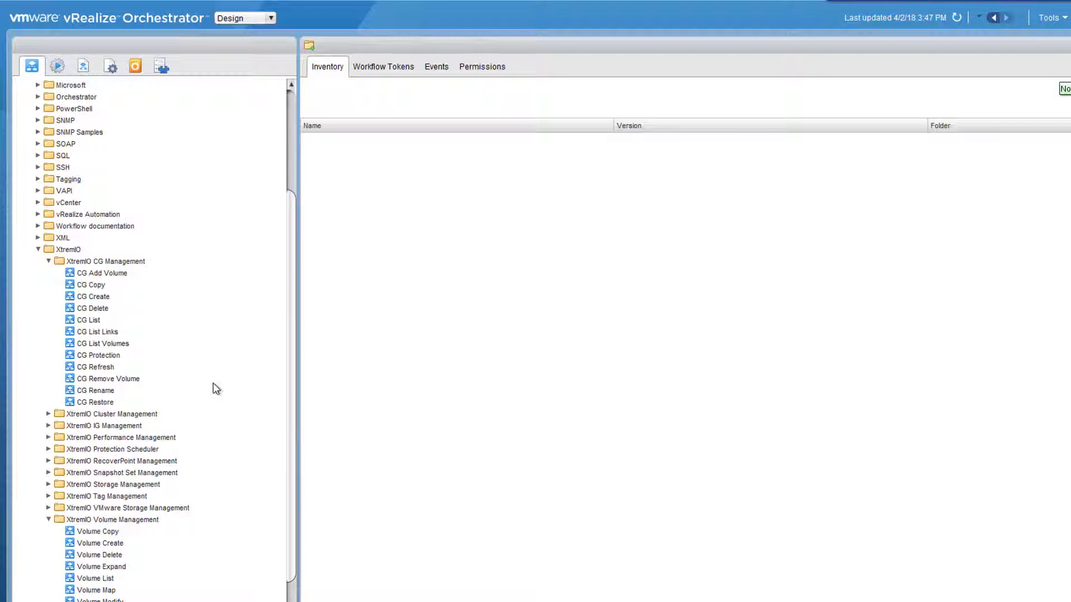
{"action": "scroll", "coordinate": [216, 389], "scroll_direction": "down", "scroll_amount": 2}
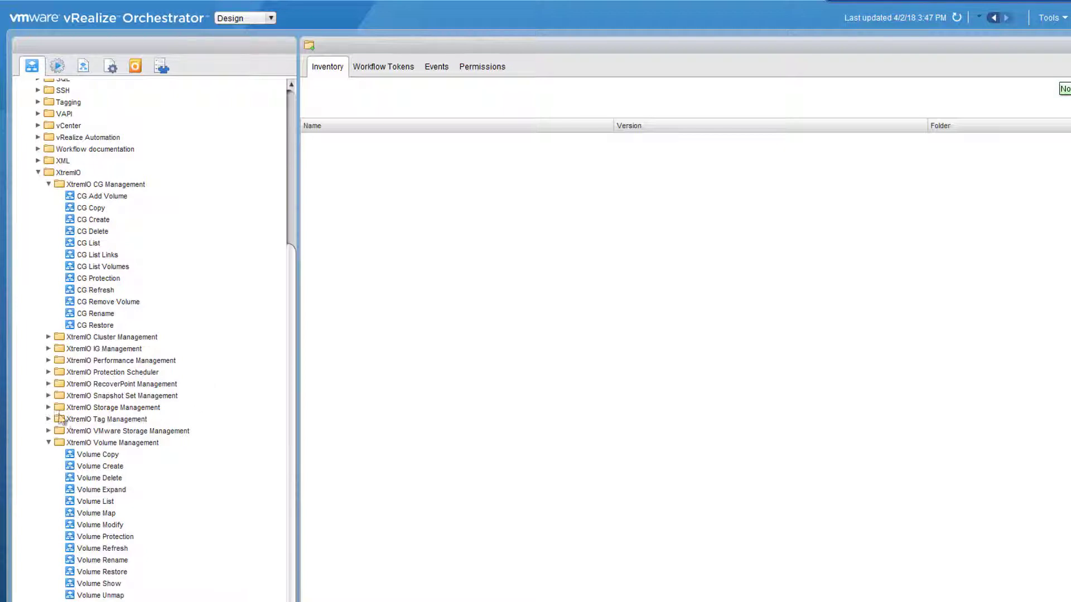
- Examine the datastore, host, vCenter and VM workflows in the XtremIO VMware Storage Management folder
{"action": "left_click", "coordinate": [48, 430]}
{"action": "scroll", "coordinate": [48, 431], "scroll_direction": "down", "scroll_amount": 5}
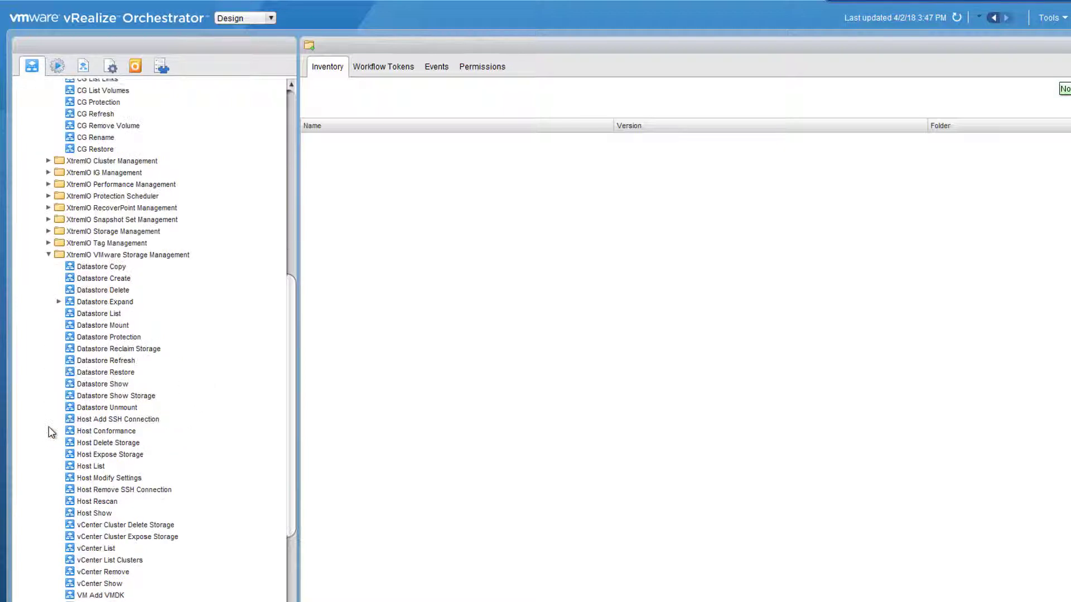
{"action": "scroll", "coordinate": [234, 437], "scroll_direction": "down", "scroll_amount": 2}
{"action": "scroll", "coordinate": [234, 431], "scroll_direction": "down", "scroll_amount": 1}
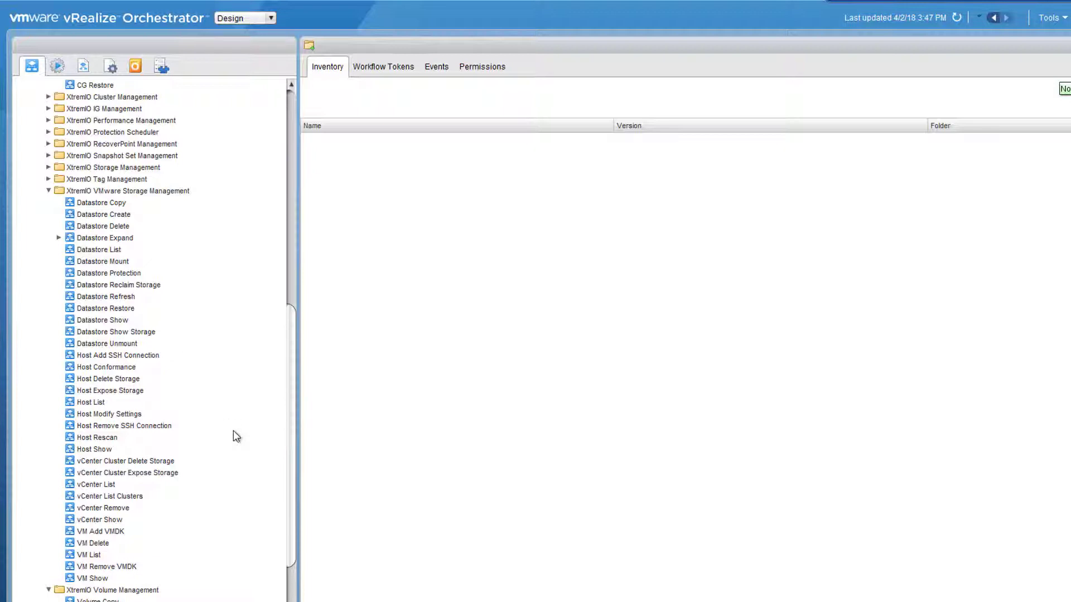
- Start the Datastore Expose Storage workflow from XtremIO Storage Management and choose to create a new volume
{"action": "left_click", "coordinate": [47, 168]}
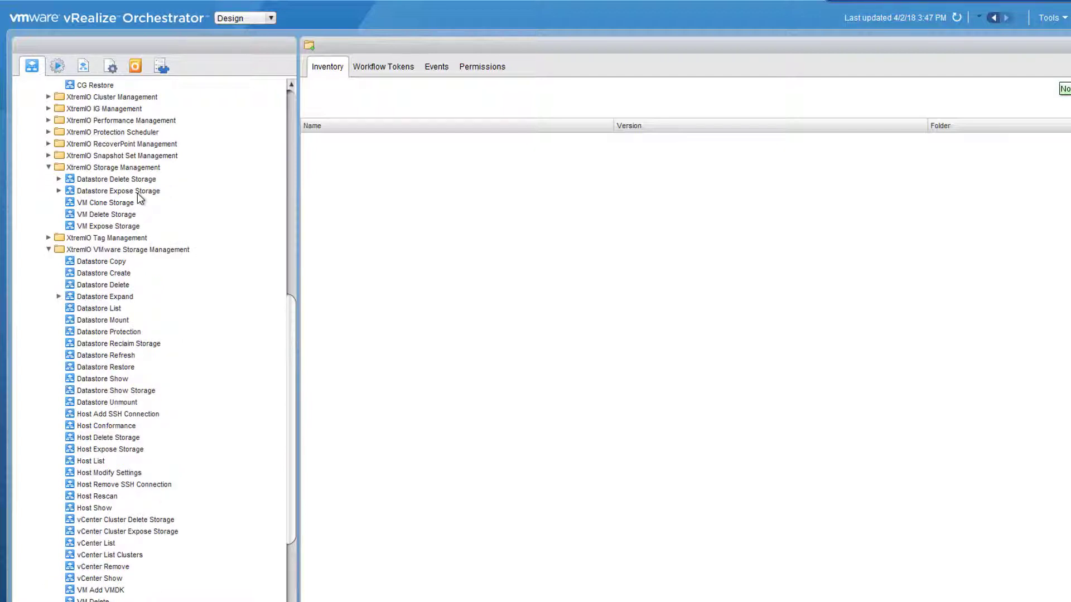
{"action": "left_click", "coordinate": [138, 192]}
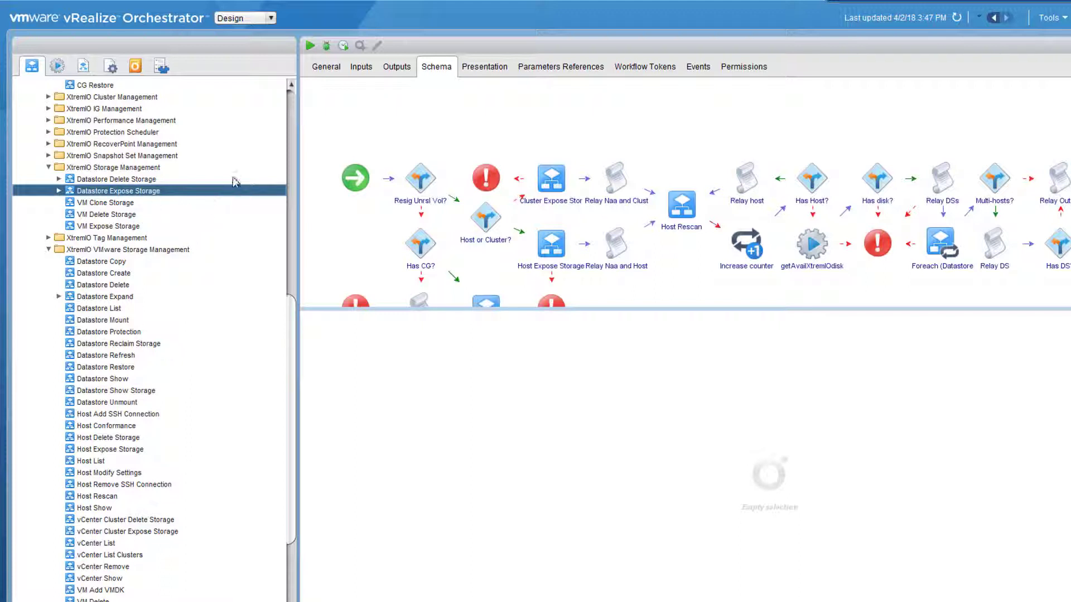
{"action": "left_click", "coordinate": [310, 45]}
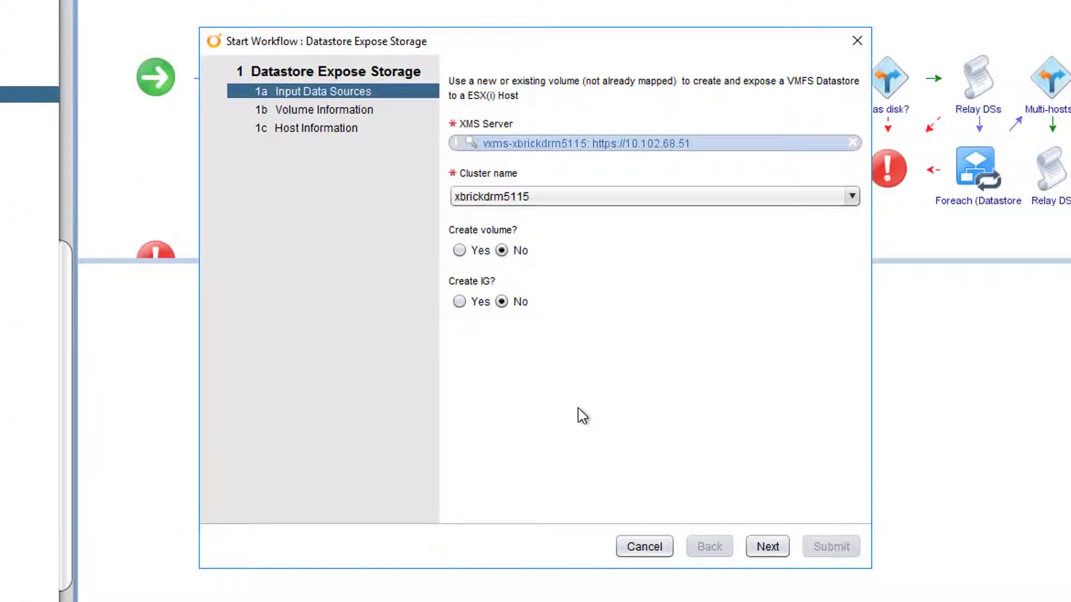
{"action": "left_click", "coordinate": [463, 252]}
{"action": "left_click", "coordinate": [766, 546]}
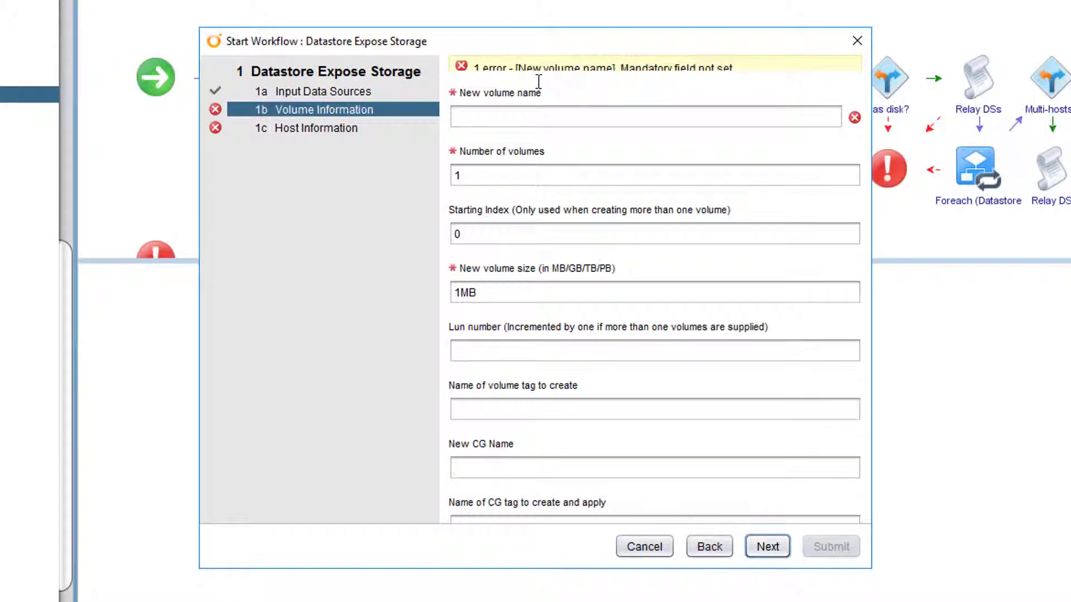
- Name the new volume VC-PROD_Secondary_Datastore, set its size to 2TB and continue to the host information
{"action": "left_click", "coordinate": [551, 116]}
{"action": "type", "text": "VC"}
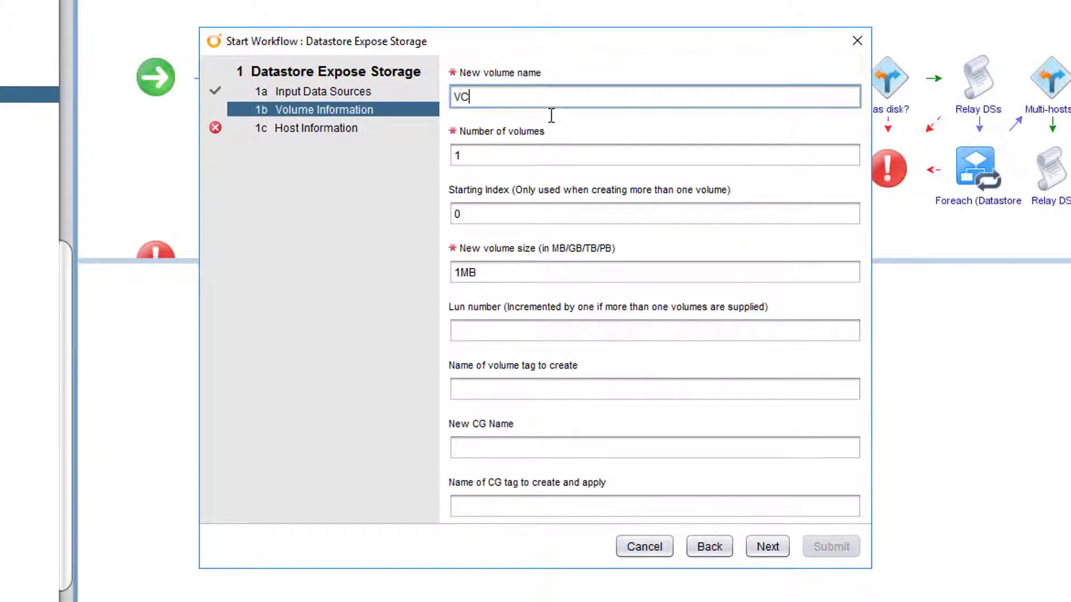
{"action": "type", "text": "-PROD_Second"}
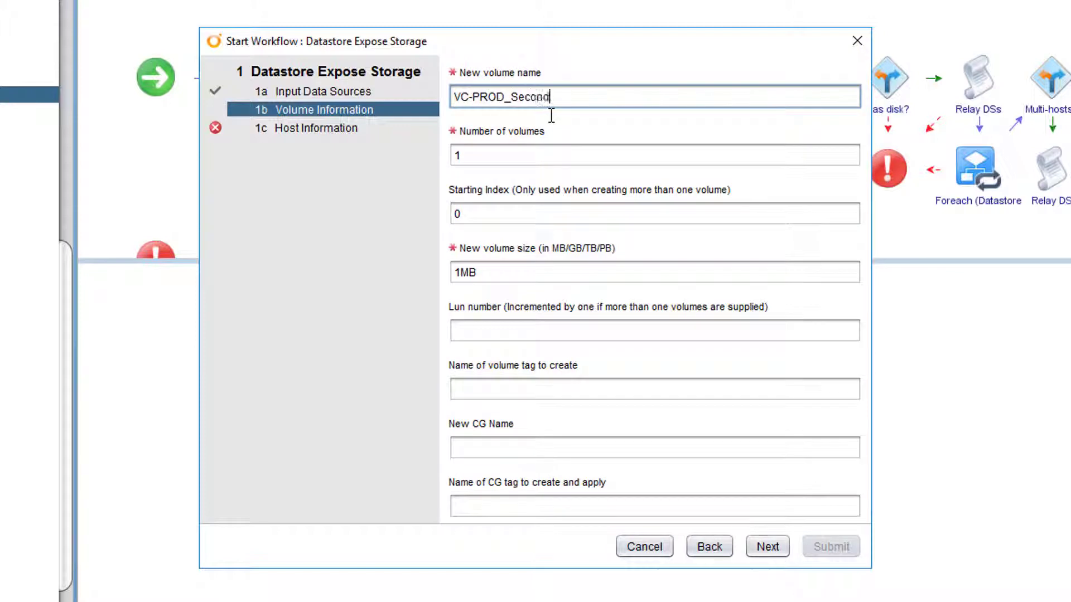
{"action": "type", "text": "ary_Datastore"}
{"action": "key", "text": "Tab"}
{"action": "key", "text": "Tab"}
{"action": "key", "text": "Tab"}
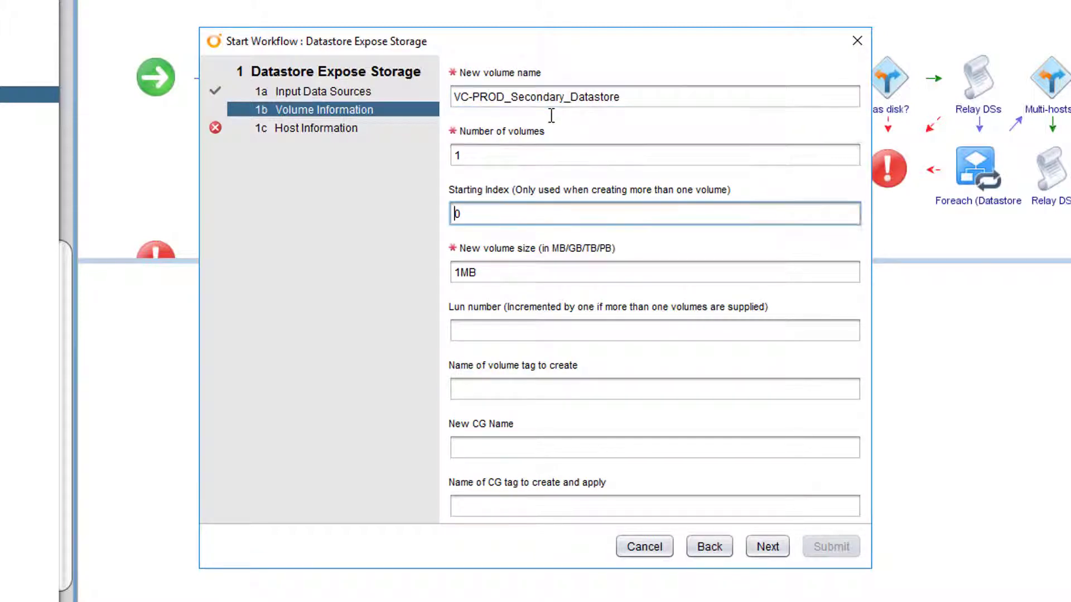
{"action": "key", "text": "ctrl+a"}
{"action": "type", "text": "2TB"}
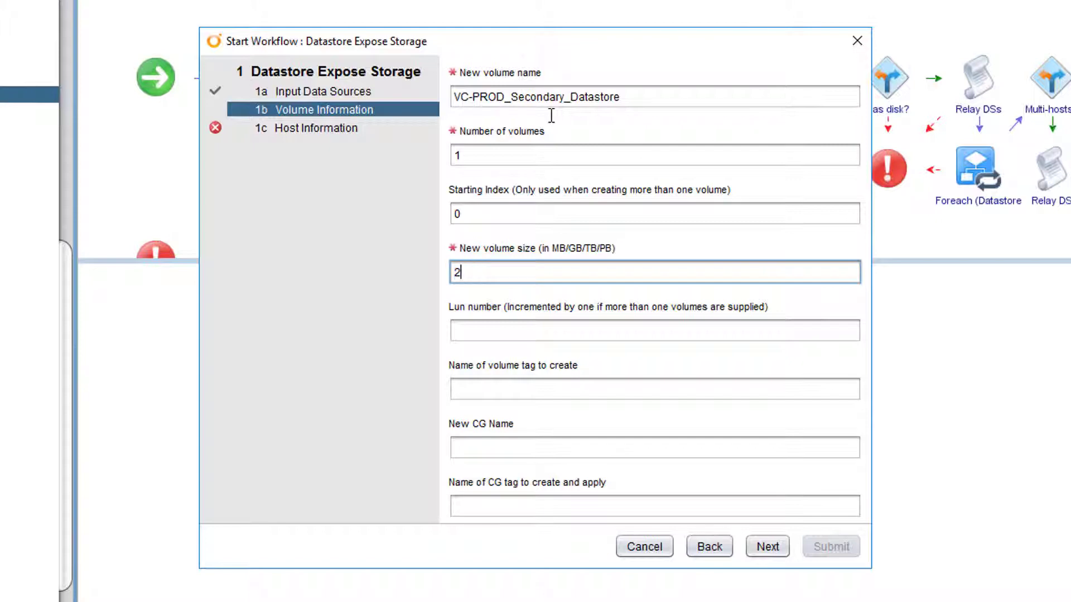
{"action": "left_click", "coordinate": [767, 551]}
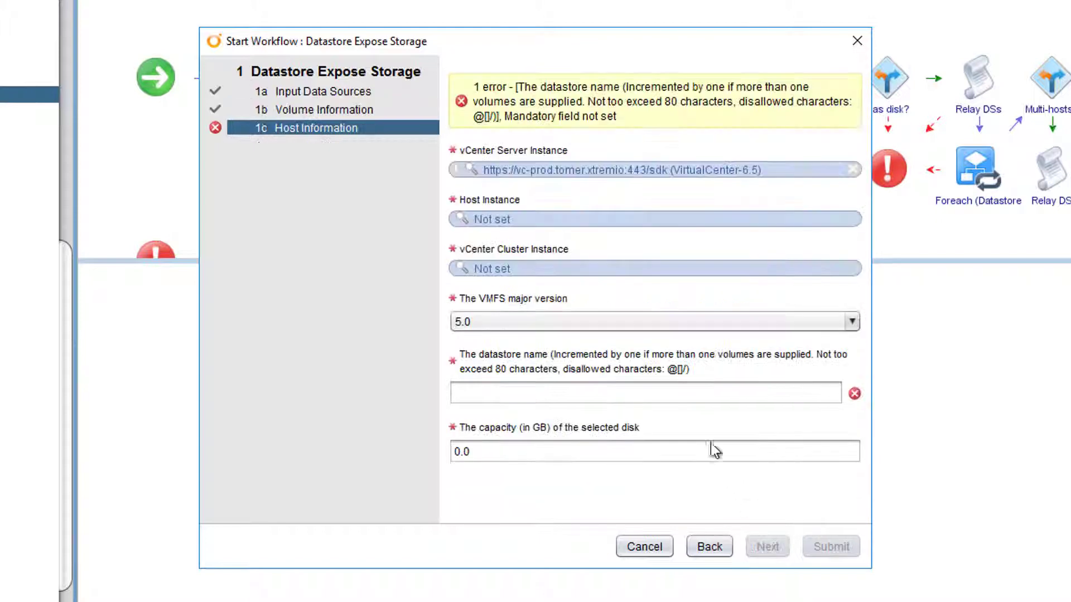
- Choose the PROD-SERVERS cluster, name the datastore Secondary_Datastore, set its capacity to 2048 GB and submit the workflow
{"action": "left_click", "coordinate": [505, 270]}
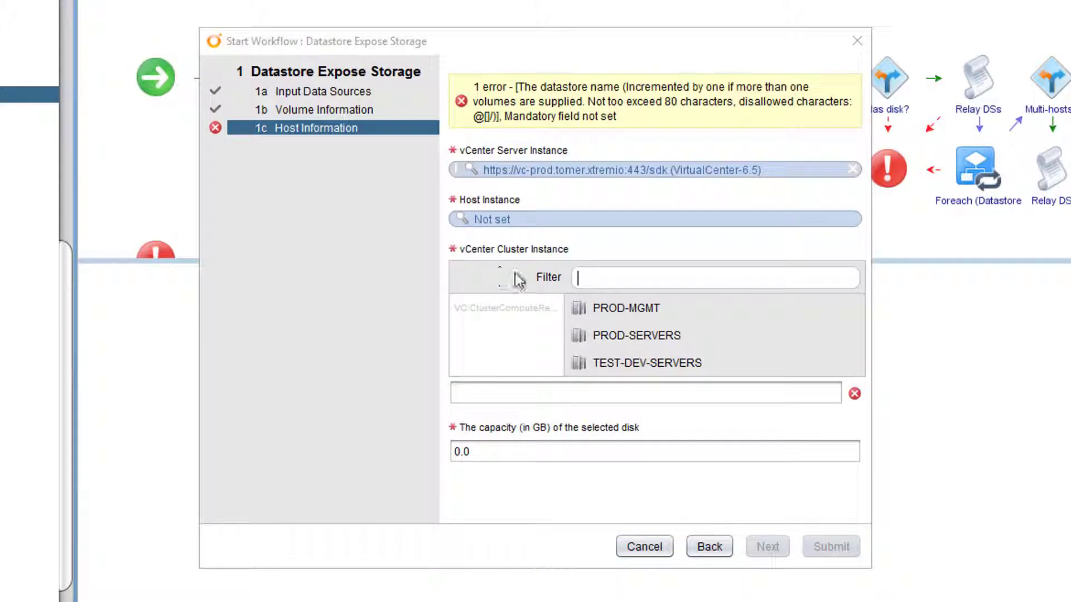
{"action": "double_click", "coordinate": [706, 335]}
{"action": "left_click", "coordinate": [670, 348]}
{"action": "type", "text": "Sec"}
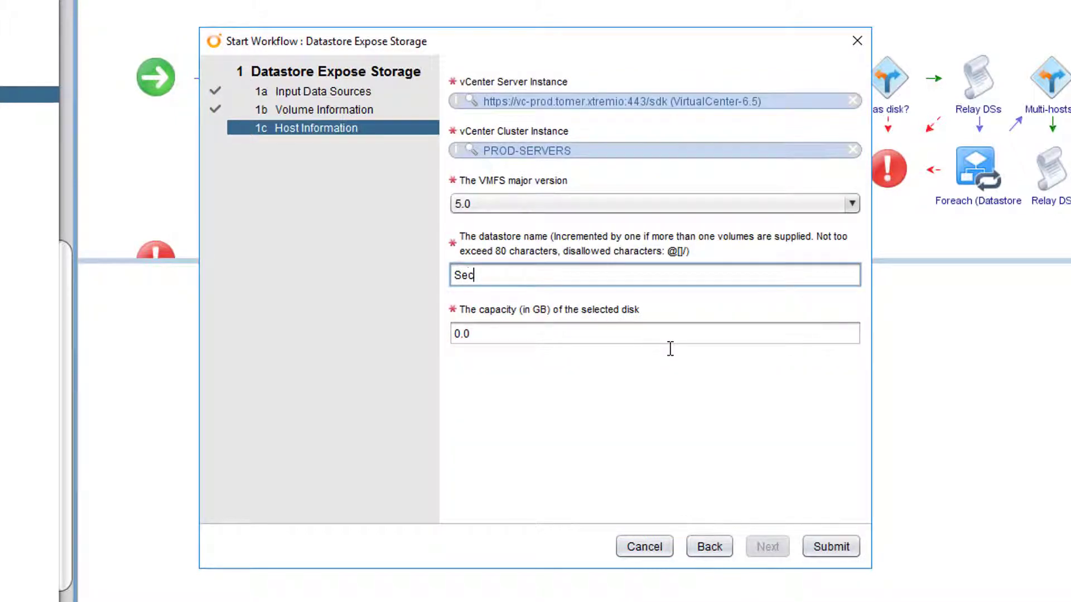
{"action": "type", "text": "ondary_Datastore"}
{"action": "key", "text": "Tab"}
{"action": "key", "text": "ctrl+a"}
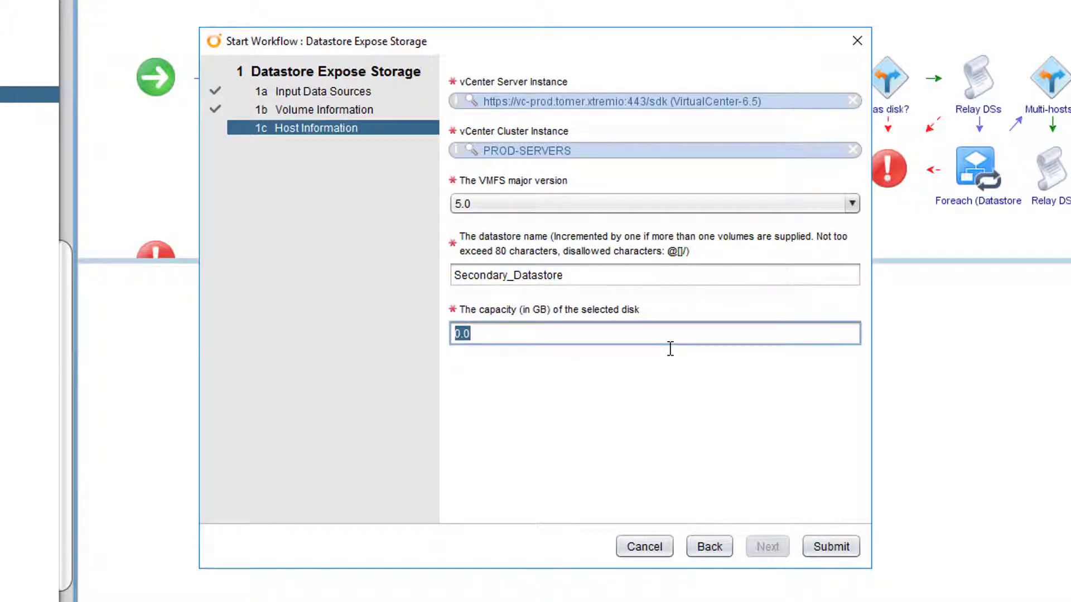
{"action": "type", "text": "2048"}
{"action": "left_click", "coordinate": [829, 547]}
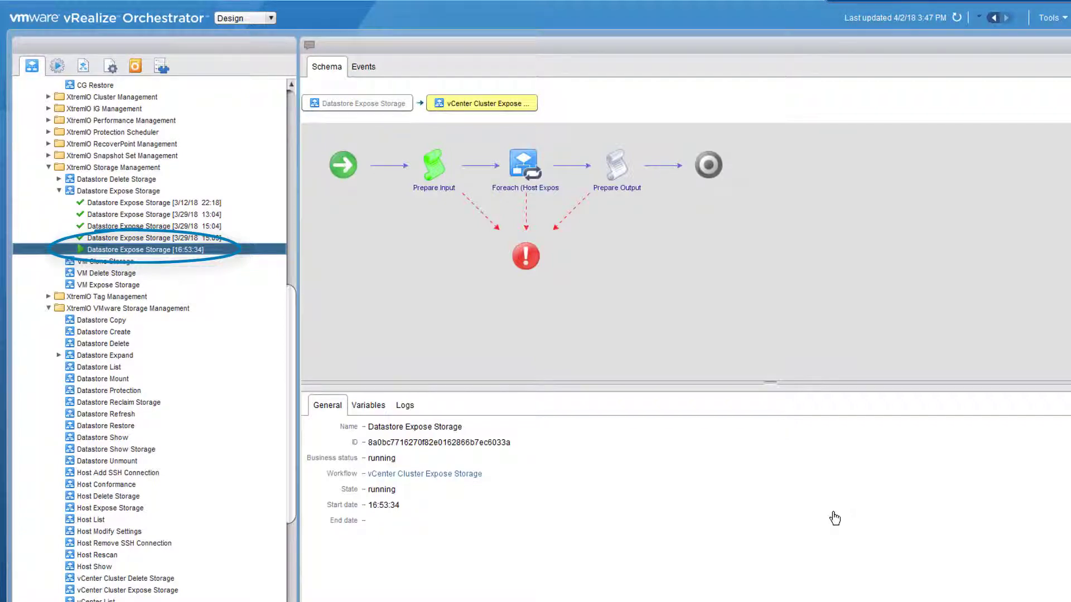
- Compare the VC-PROD_Secondary_Datastore volume's NAA identifier in XtremIO with the device backing of Secondary_Datastore in the vSphere Web Client
{"action": "key", "text": "alt+Tab"}
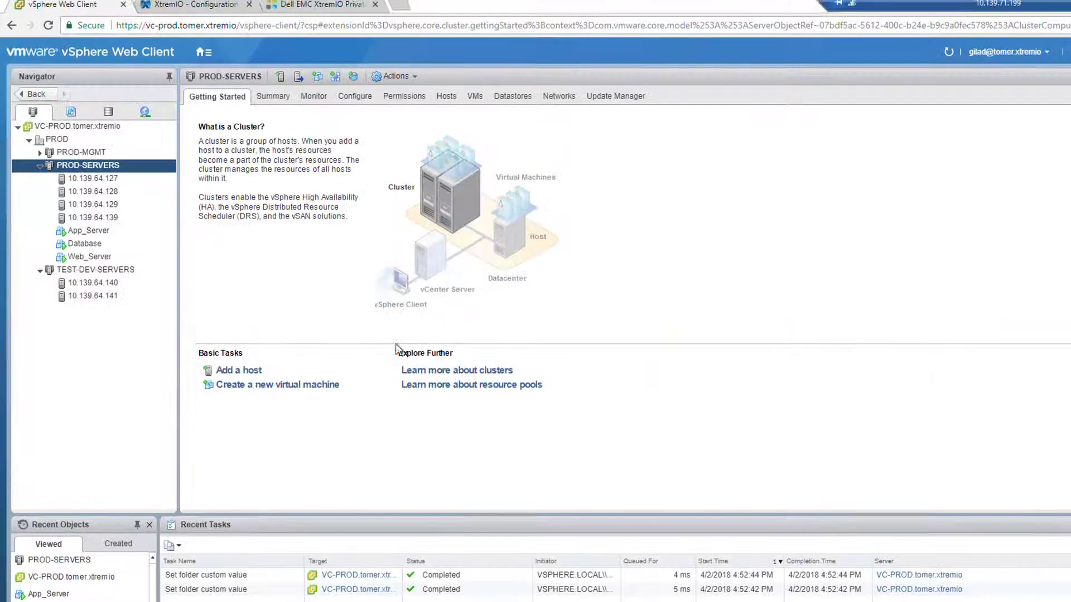
{"action": "left_click", "coordinate": [204, 19]}
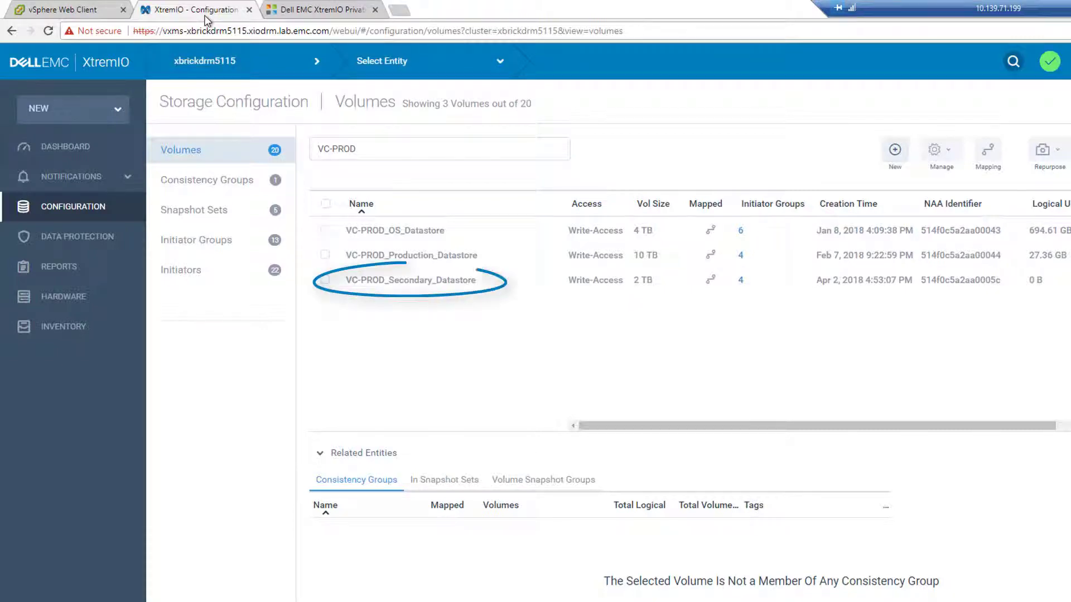
{"action": "left_click", "coordinate": [62, 9]}
{"action": "left_click", "coordinate": [159, 159]}
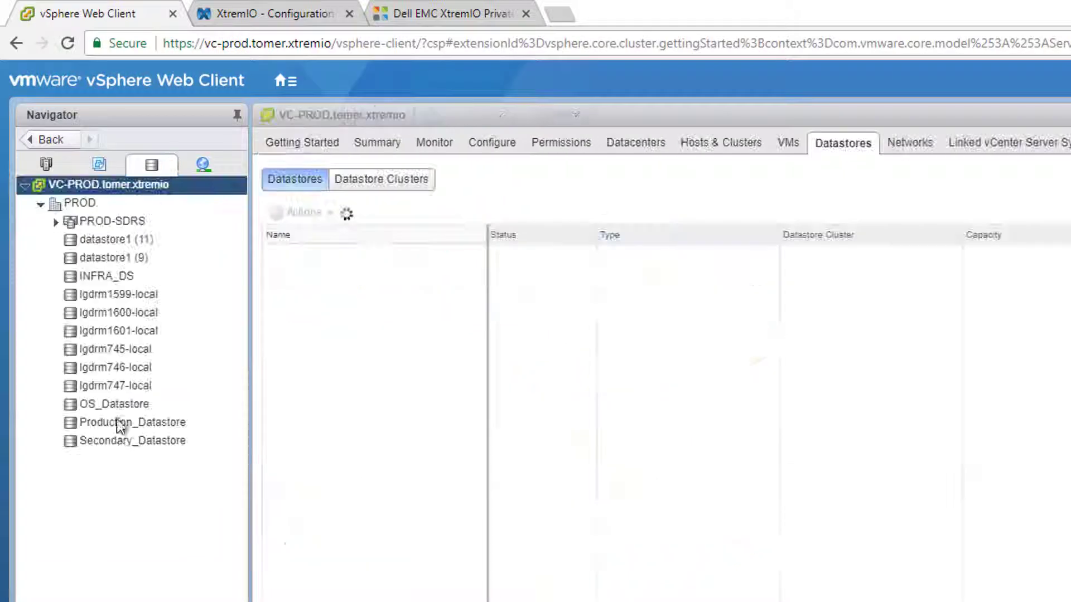
{"action": "left_click", "coordinate": [116, 441]}
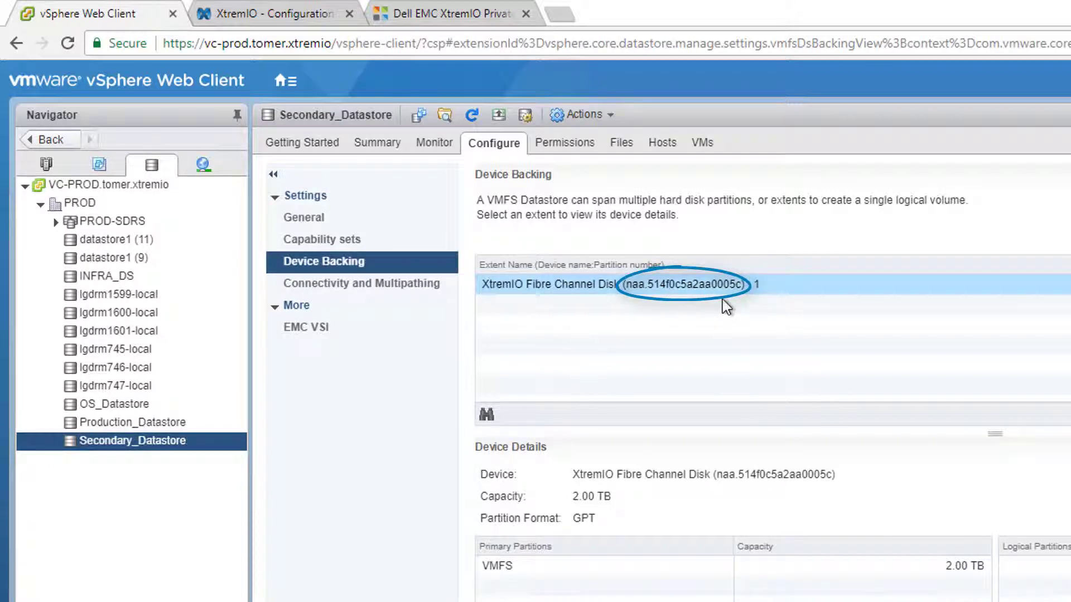
{"action": "left_click", "coordinate": [274, 79]}
{"action": "left_click", "coordinate": [251, 13]}
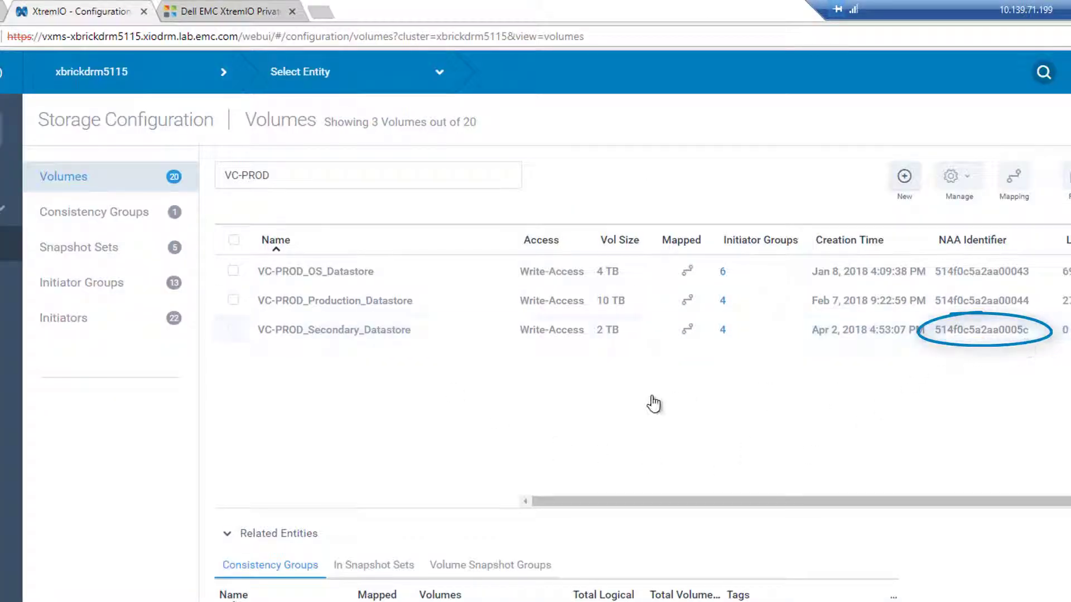
- Switch to vRealize Orchestrator and start the Create Test/Dev Environment workflow from Custom XtremIO Workflows
{"action": "key", "text": "alt+Tab"}
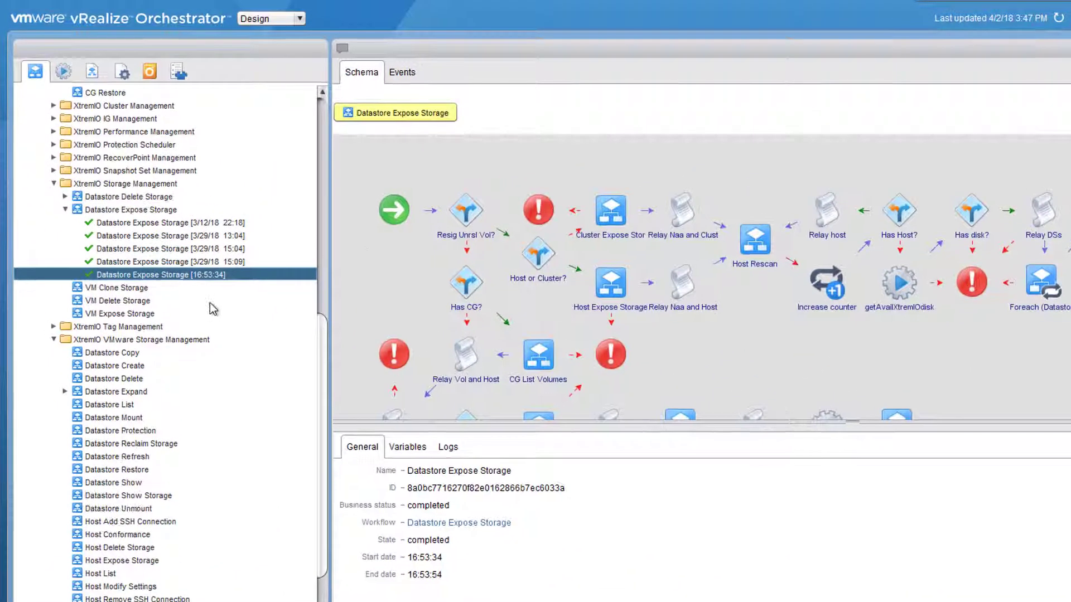
{"action": "scroll", "coordinate": [212, 308], "scroll_direction": "up", "scroll_amount": 12}
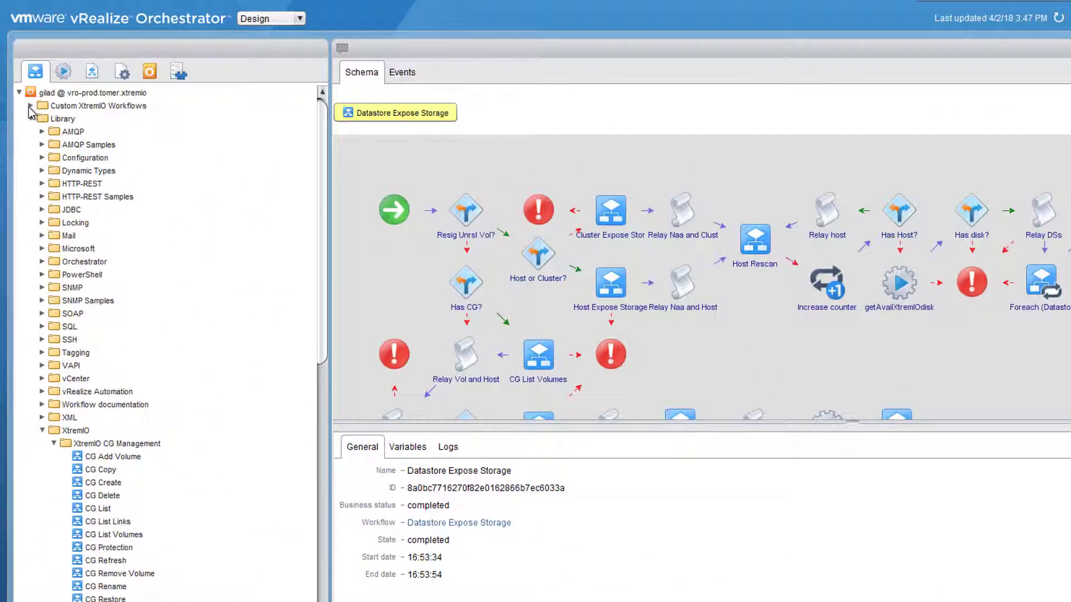
{"action": "left_click", "coordinate": [31, 106]}
{"action": "left_click", "coordinate": [98, 119]}
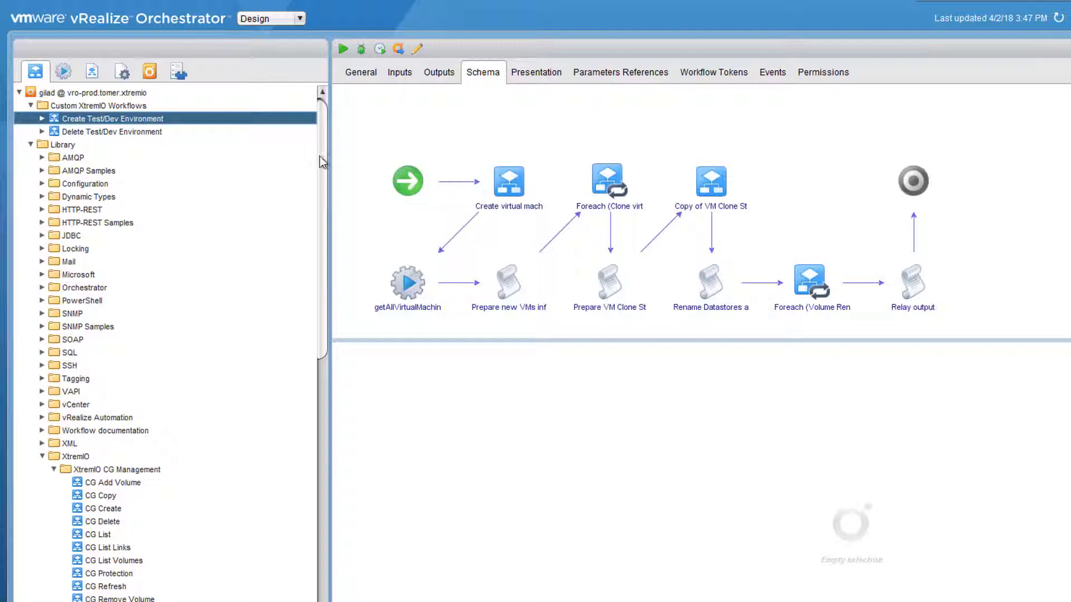
{"action": "left_click", "coordinate": [342, 50]}
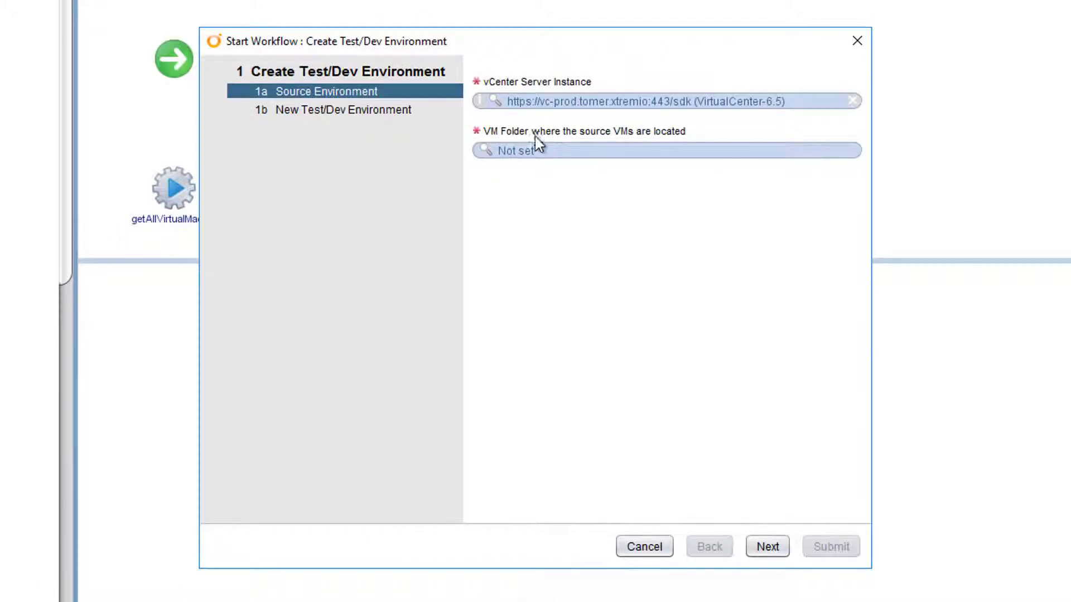
- Choose Production as the folder holding the source VMs and continue to the new environment settings
{"action": "left_click", "coordinate": [518, 155]}
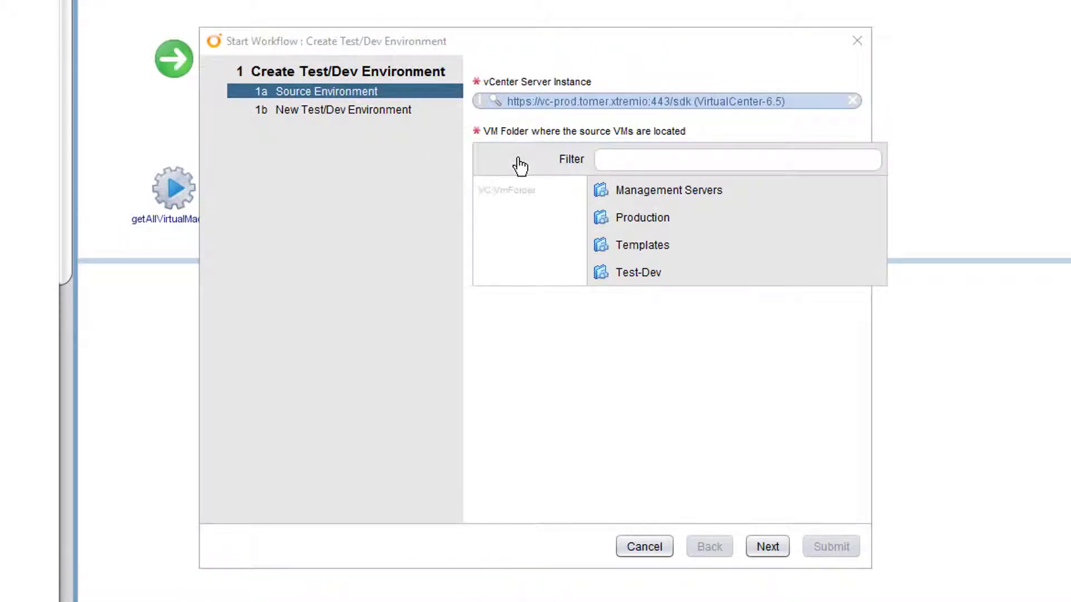
{"action": "left_click", "coordinate": [634, 219]}
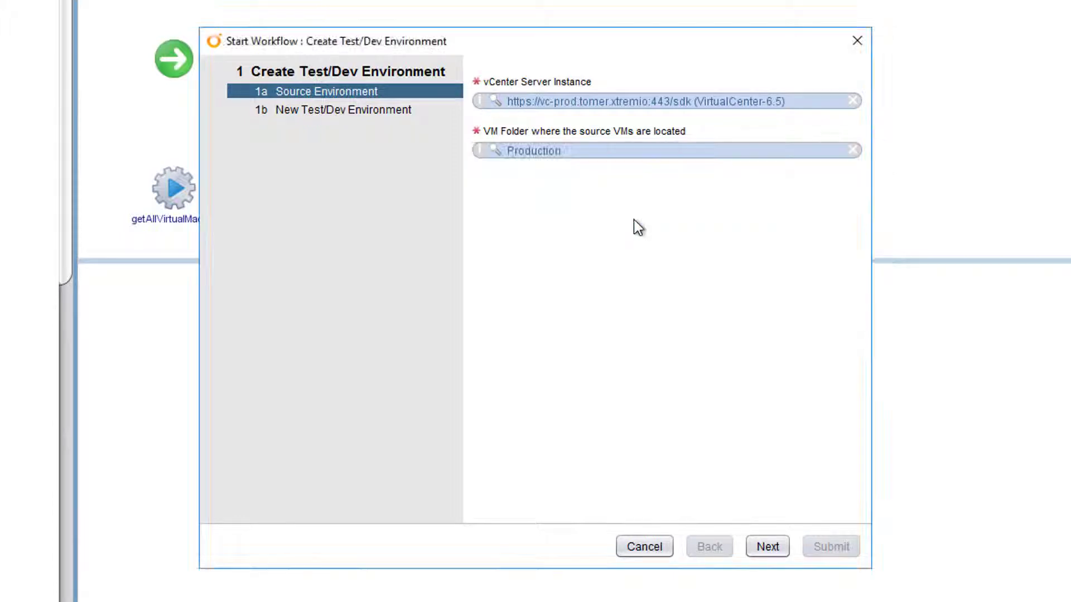
{"action": "left_click", "coordinate": [766, 555]}
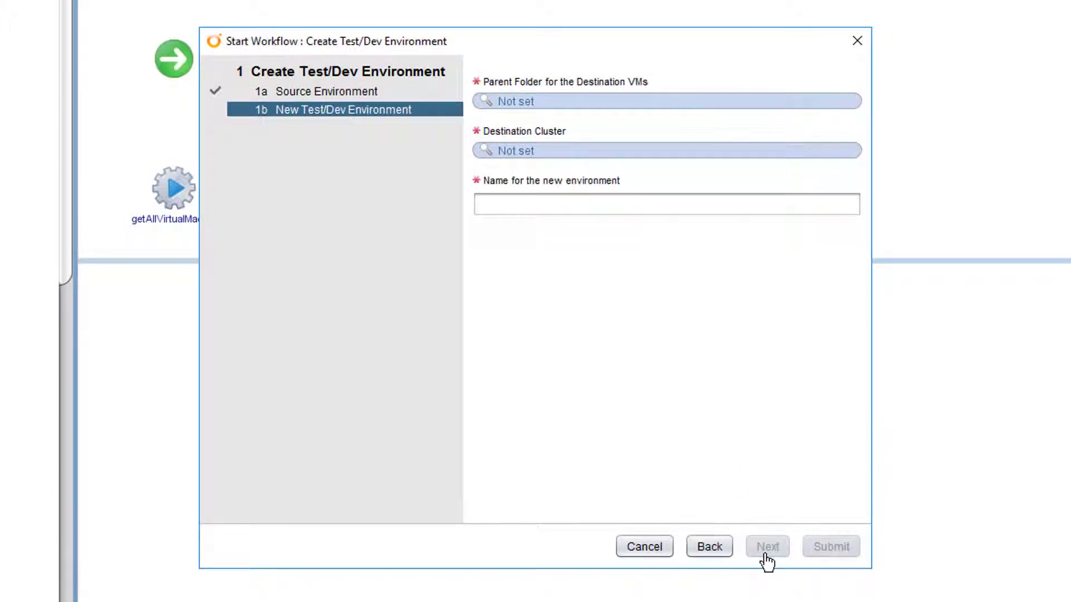
- Set the destination parent folder to Test-Dev and the cluster to TEST-DEV-SERVERS, name the environment Analytics and submit the workflow
{"action": "left_click", "coordinate": [516, 110]}
{"action": "left_click", "coordinate": [645, 229]}
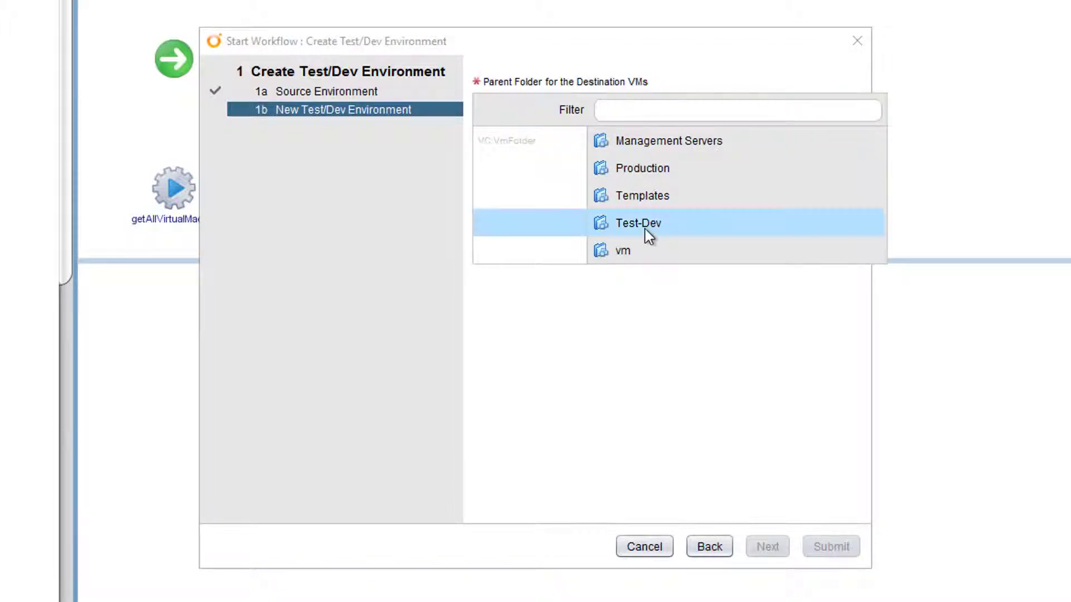
{"action": "left_click", "coordinate": [512, 156]}
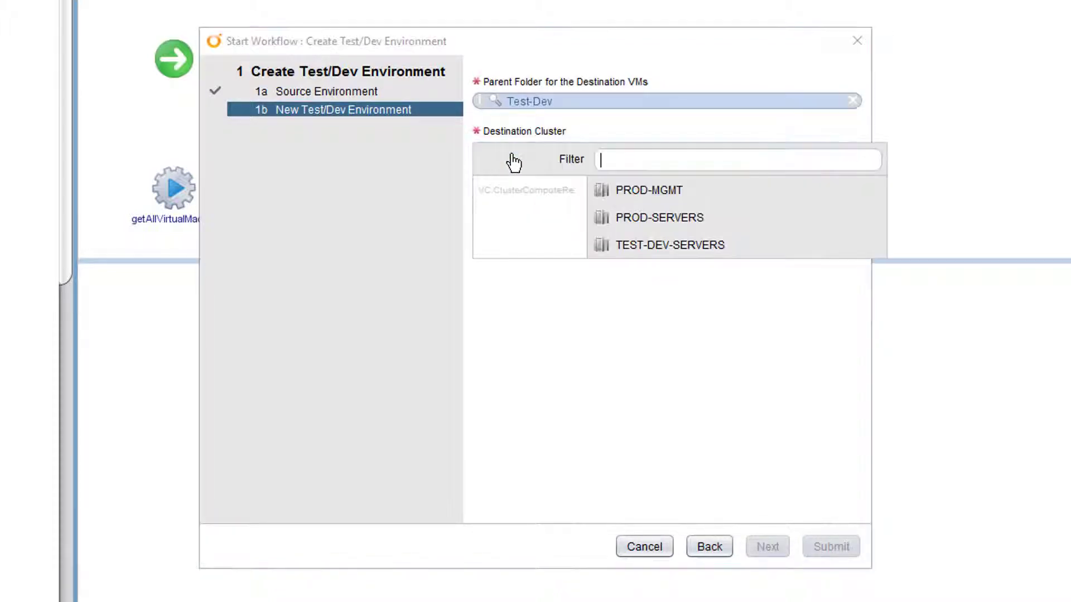
{"action": "left_click", "coordinate": [681, 248]}
{"action": "left_click", "coordinate": [592, 213]}
{"action": "type", "text": "Analytics"}
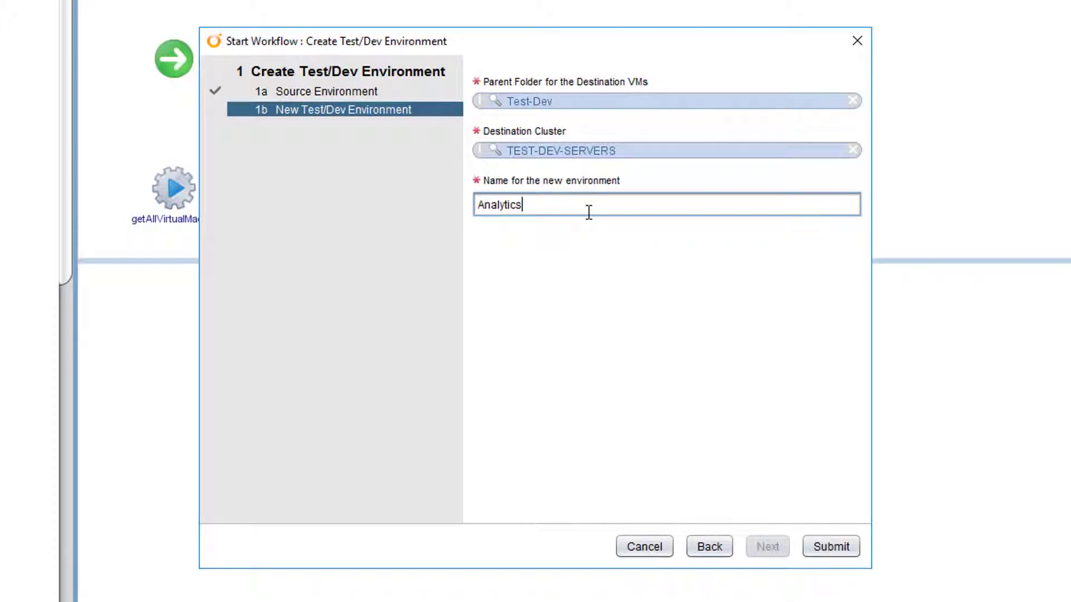
{"action": "left_click", "coordinate": [840, 549]}
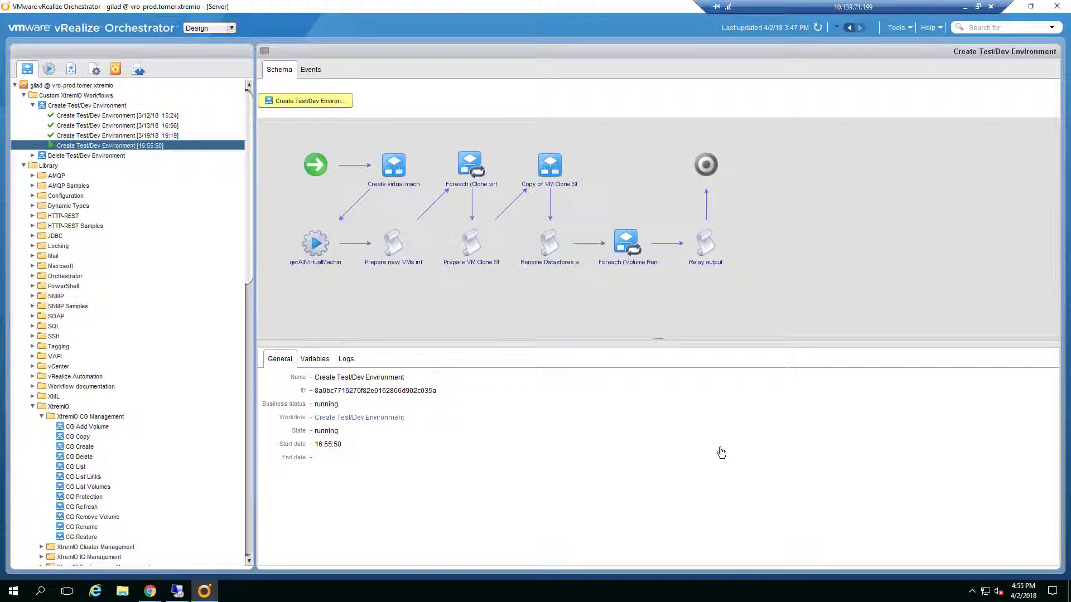
- Switch to the vSphere Web Client and compare the VMs in Test-Dev's Analytics folder with the source VMs in Production
{"action": "key", "text": "alt+Tab"}
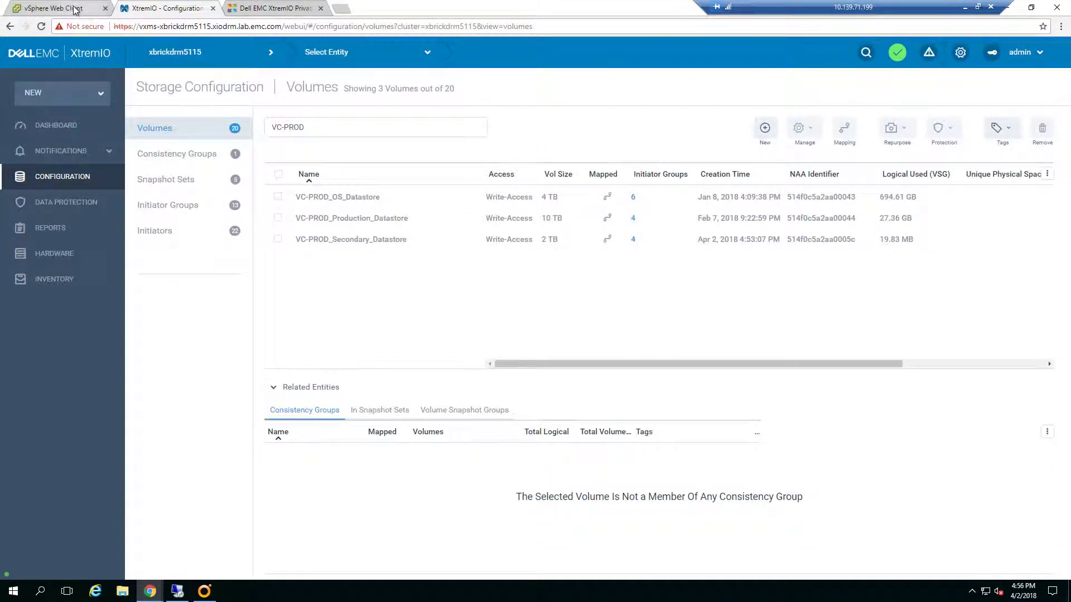
{"action": "left_click", "coordinate": [75, 10]}
{"action": "left_click", "coordinate": [62, 98]}
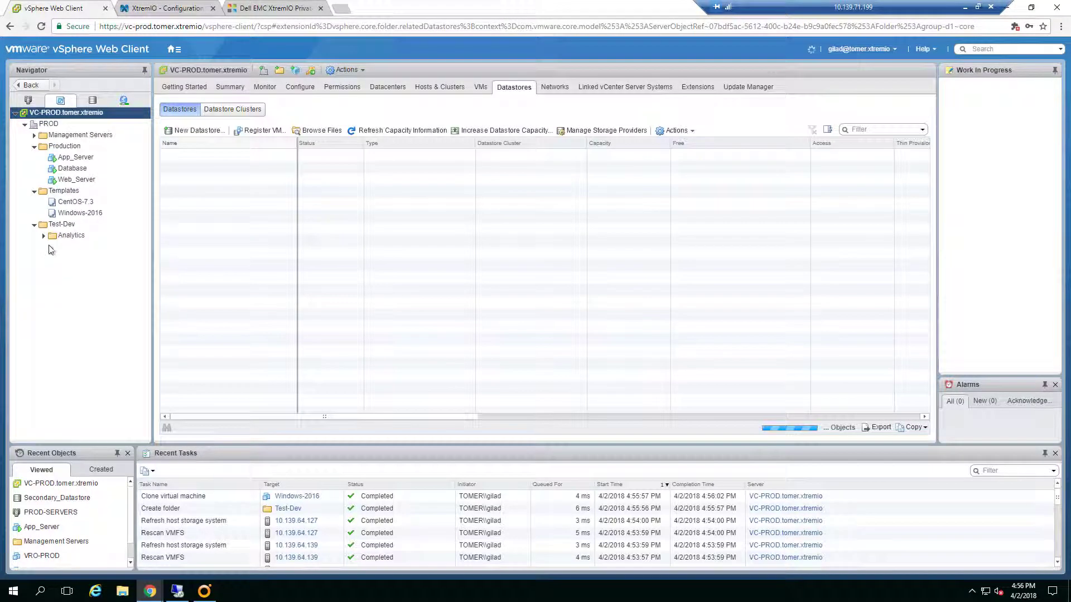
{"action": "left_click", "coordinate": [44, 236]}
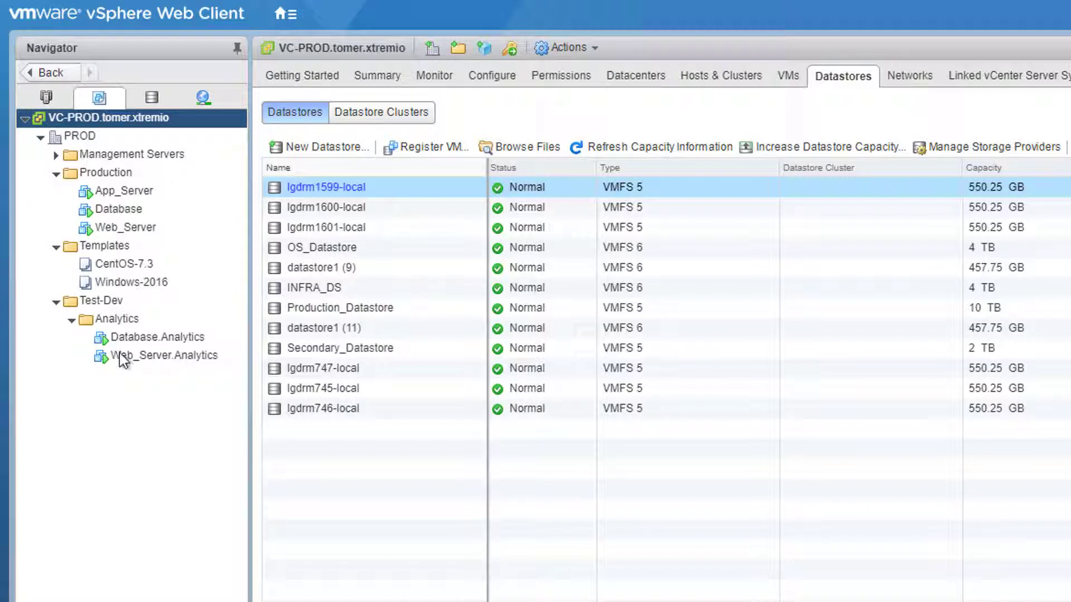
{"action": "left_click", "coordinate": [194, 191]}
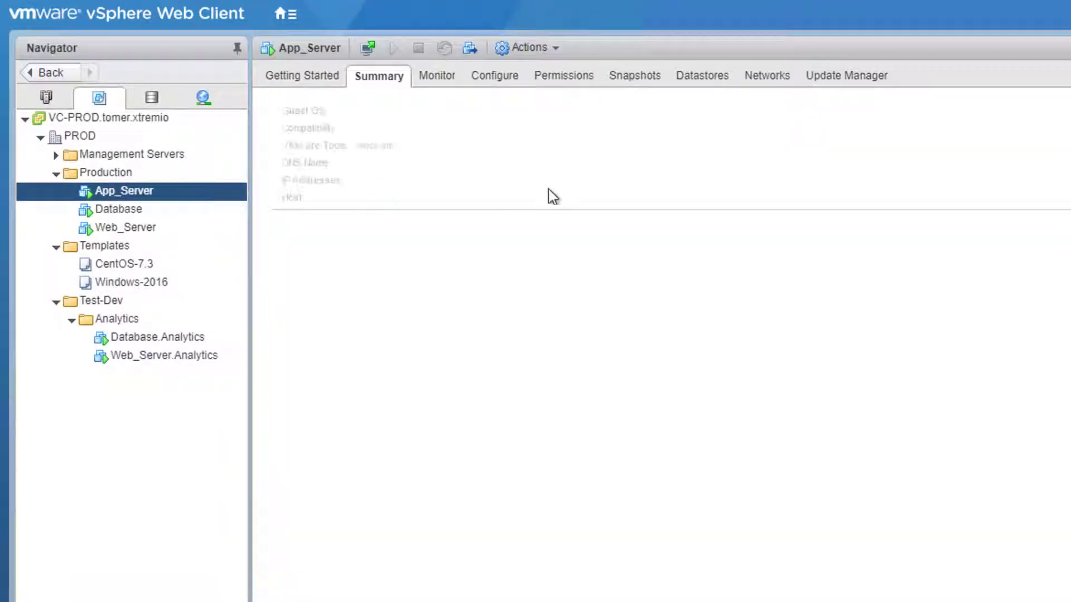
{"action": "left_click", "coordinate": [114, 209]}
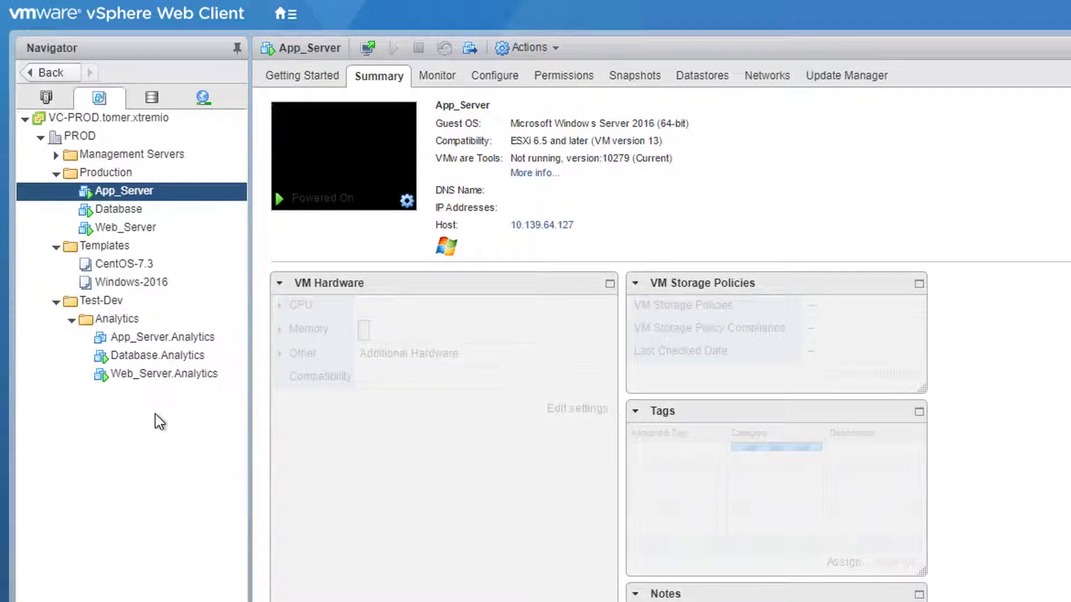
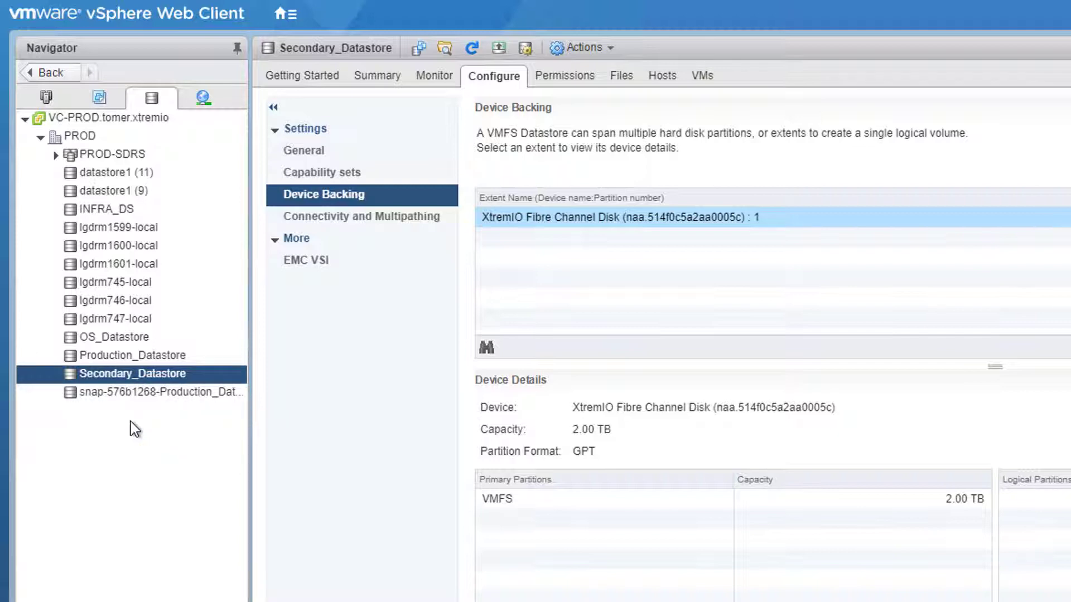
- View the Database.Analytics VM in the TEST-DEV-SERVERS cluster and examine the storage location of its Hard disk 2
{"action": "left_click", "coordinate": [46, 97]}
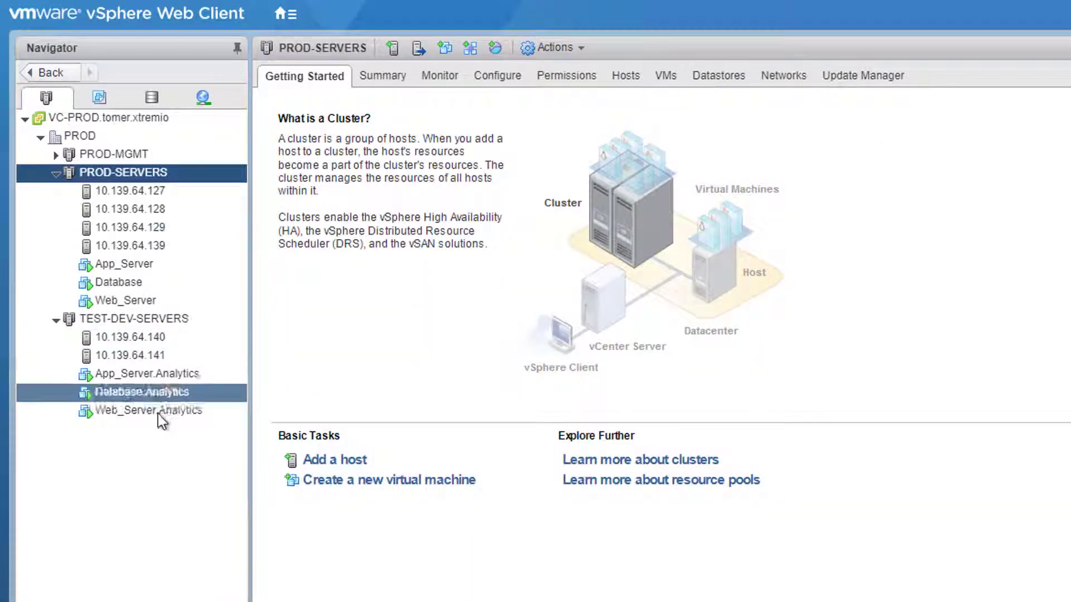
{"action": "left_click", "coordinate": [154, 394]}
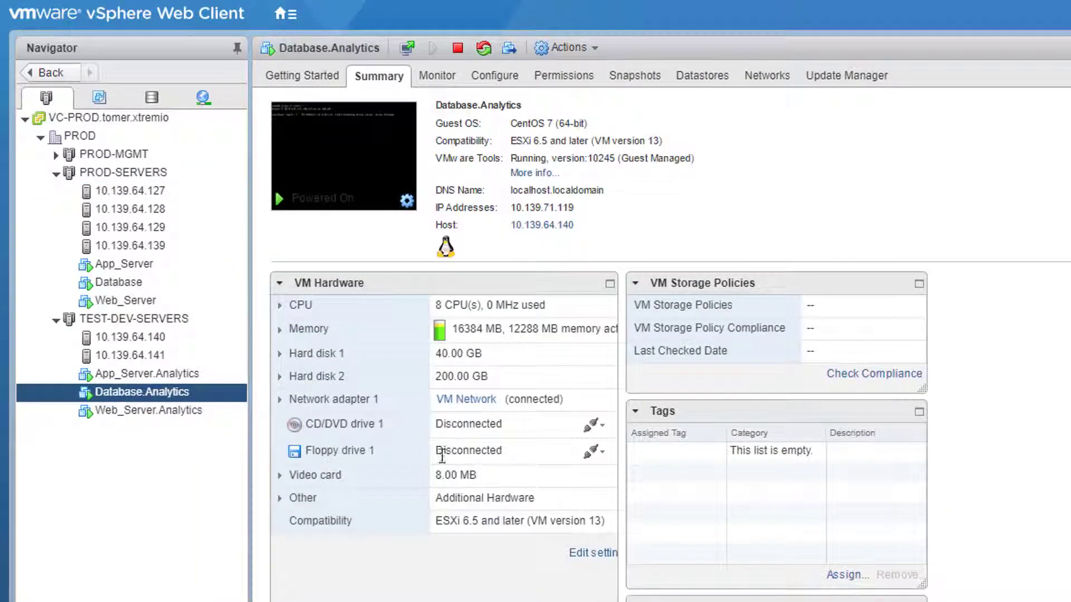
{"action": "left_click", "coordinate": [289, 377]}
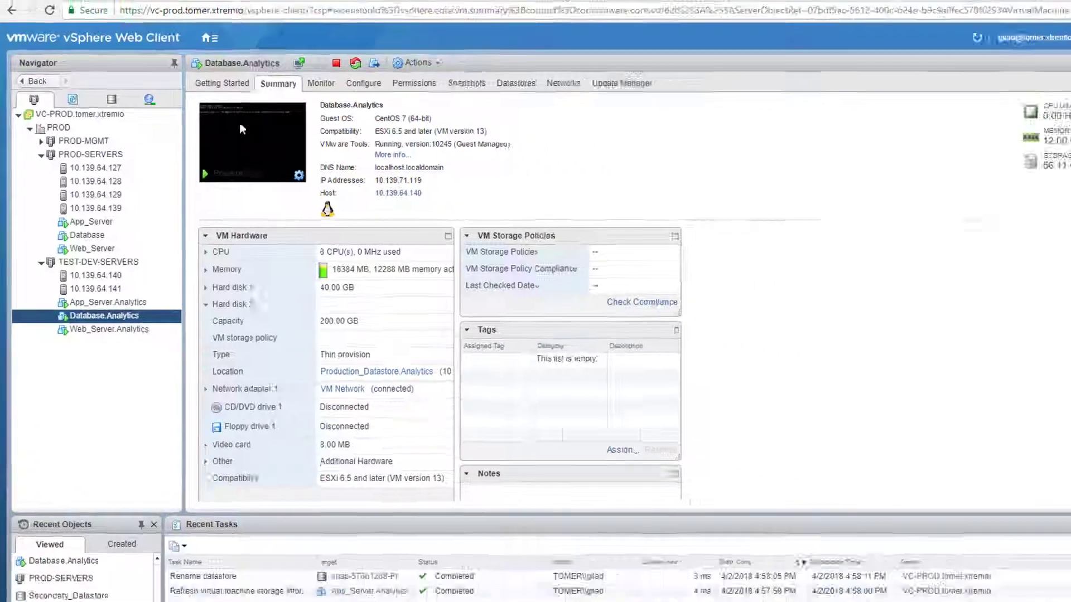
- Examine the volume snapshot group of VC-PROD_Production_Datastore in XtremIO, and view the App_Server.Analytics VM summary in the vSphere Web Client
{"action": "left_click", "coordinate": [160, 10]}
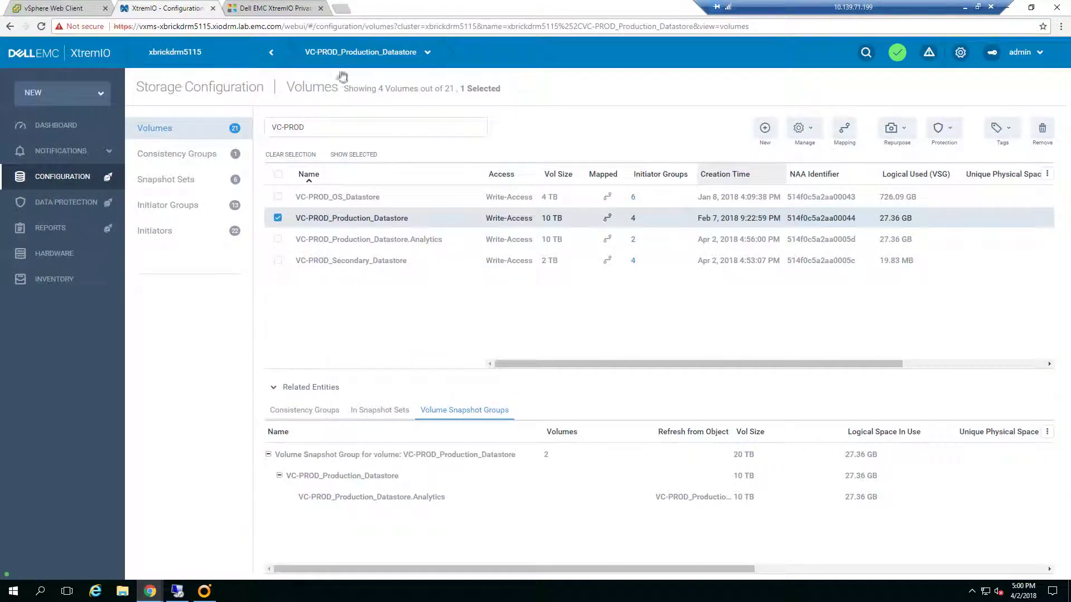
{"action": "left_click", "coordinate": [56, 8]}
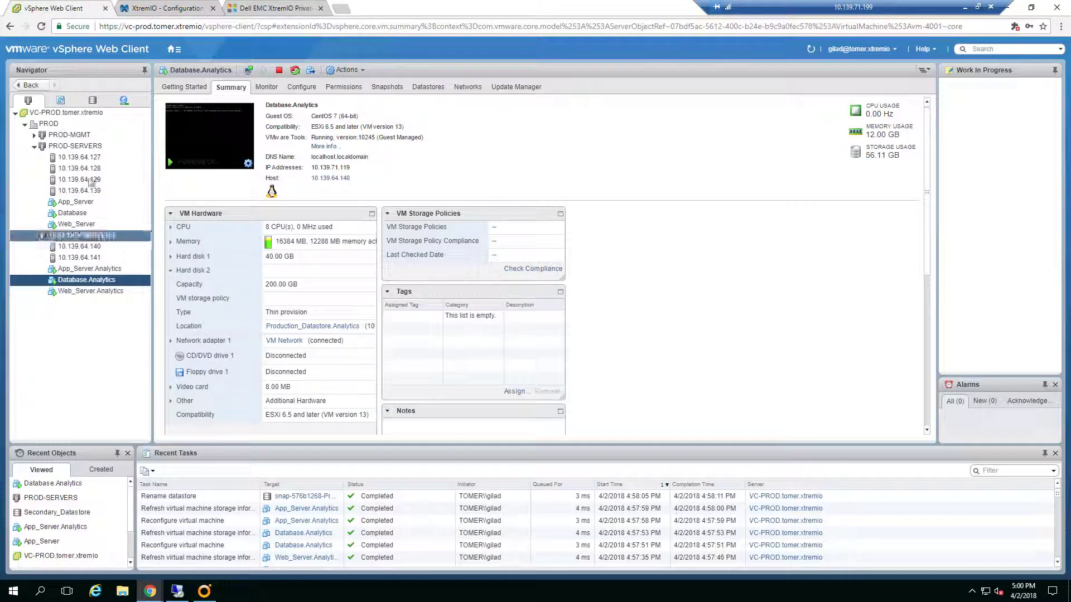
{"action": "left_click", "coordinate": [59, 100]}
{"action": "left_click", "coordinate": [95, 246]}
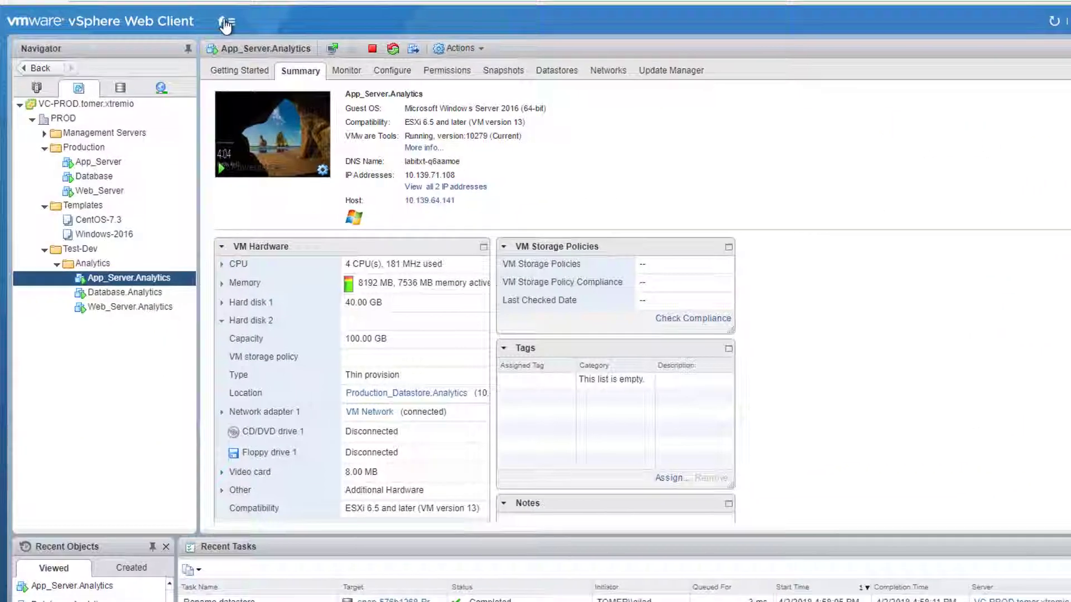
- Review the custom workflows in vRealize Orchestrator and their associated types among the context actions in the vSphere Web Client
{"action": "left_click", "coordinate": [173, 50]}
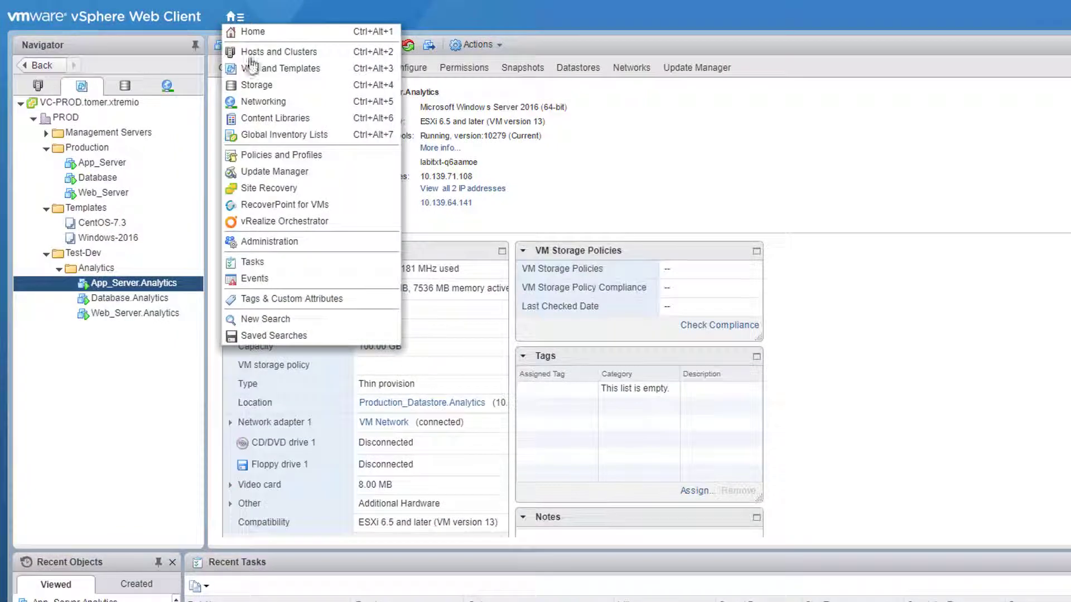
{"action": "left_click", "coordinate": [341, 222]}
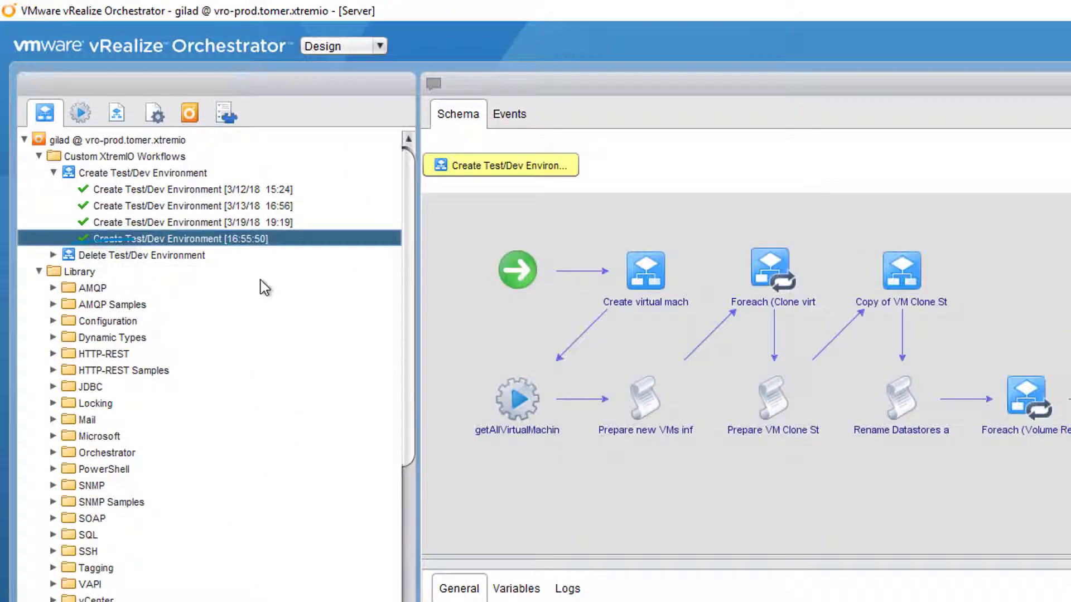
{"action": "key", "text": "alt+Tab"}
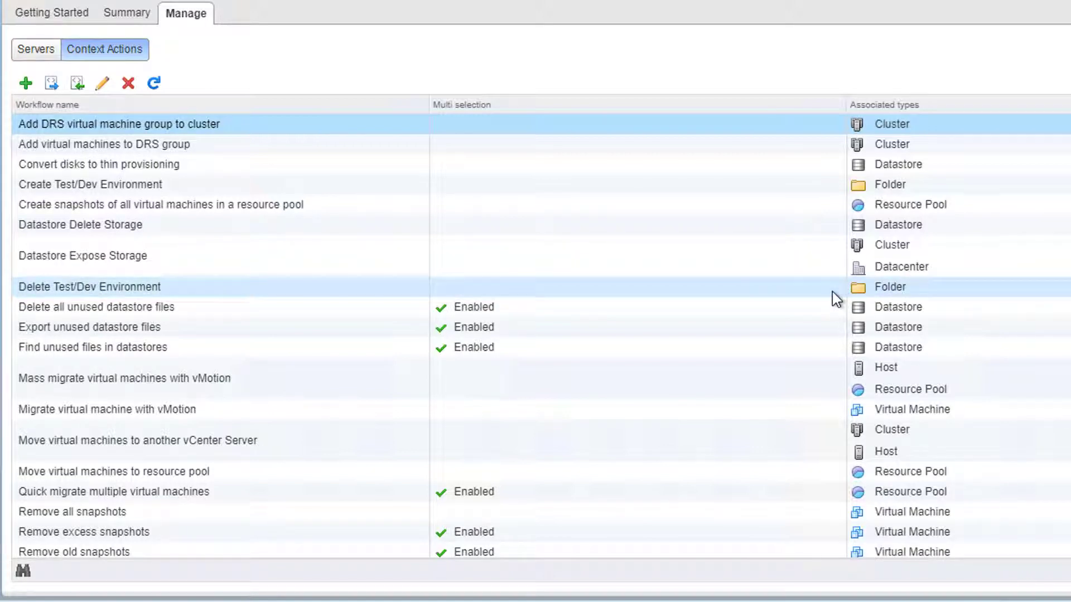
- Return to VMs and Templates and start the Delete Test/Dev Environment workflow on the Analytics folder
{"action": "left_click", "coordinate": [245, 10]}
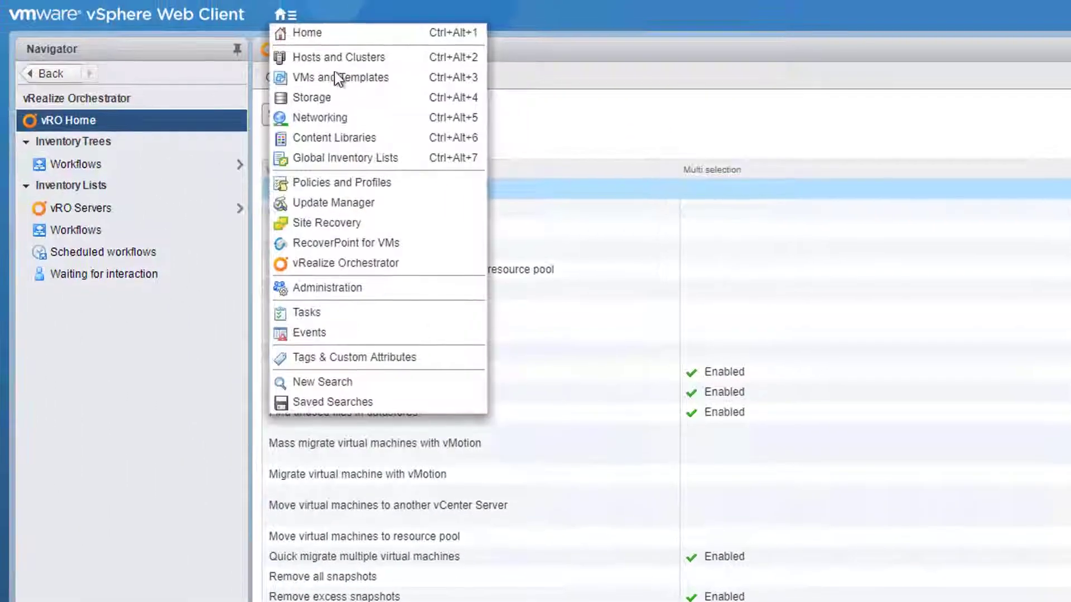
{"action": "left_click", "coordinate": [338, 79]}
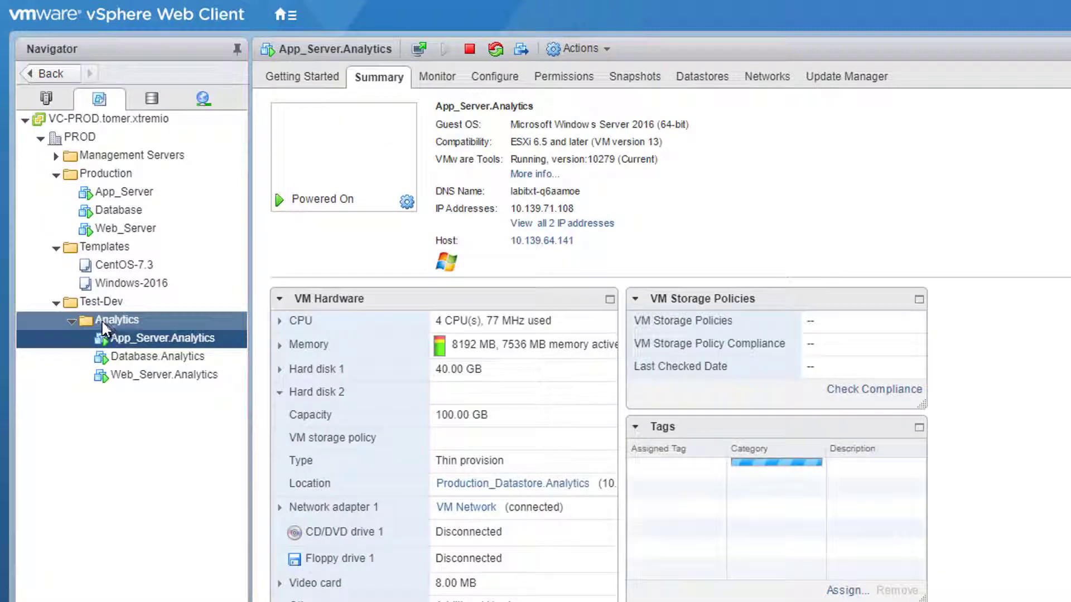
{"action": "right_click", "coordinate": [102, 319]}
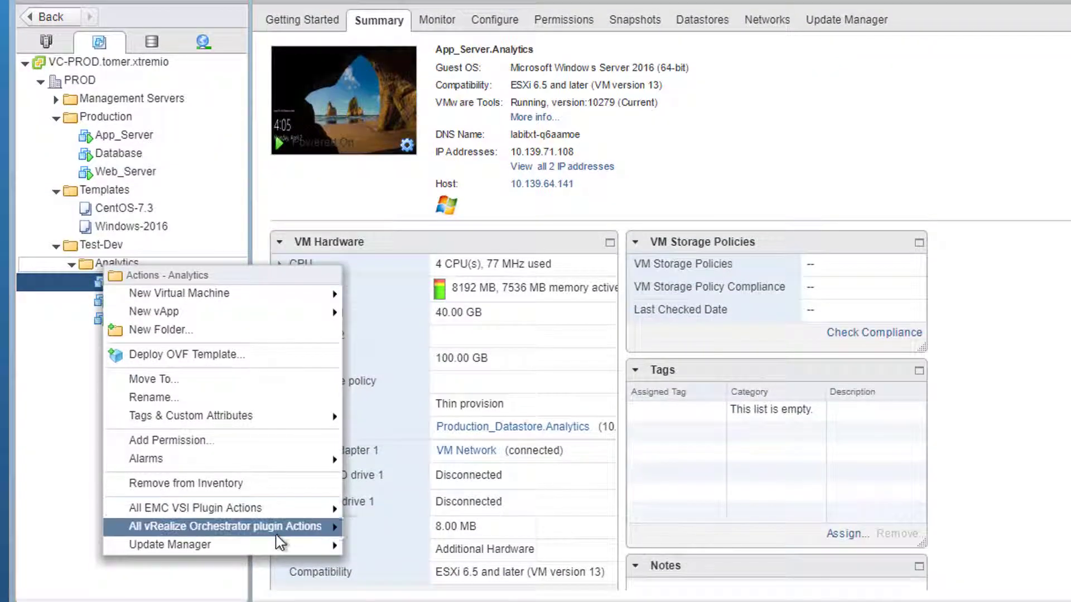
{"action": "mouse_move", "coordinate": [282, 530]}
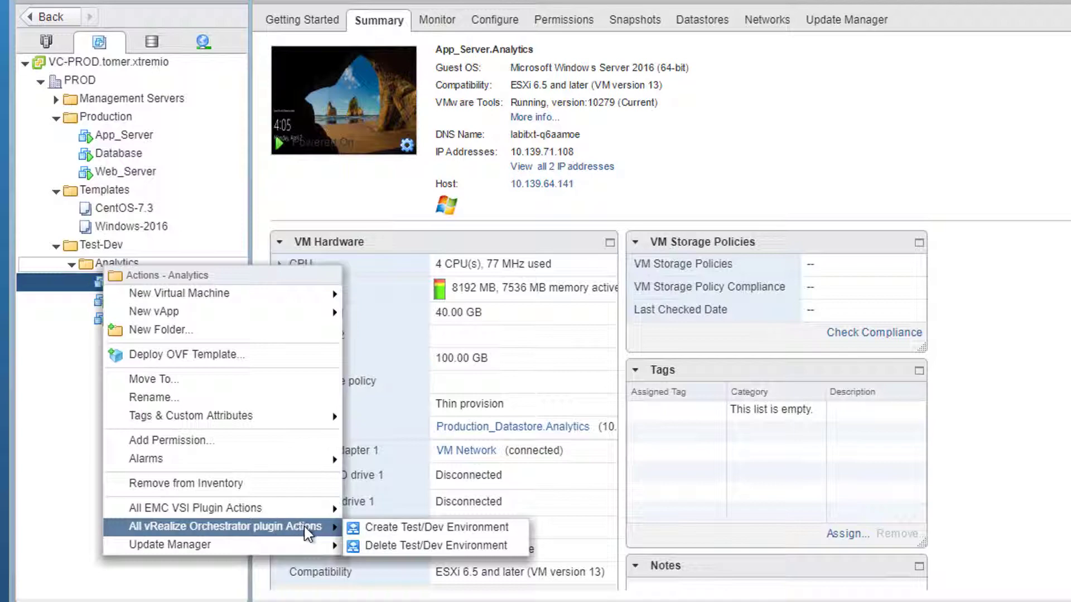
{"action": "left_click", "coordinate": [385, 546]}
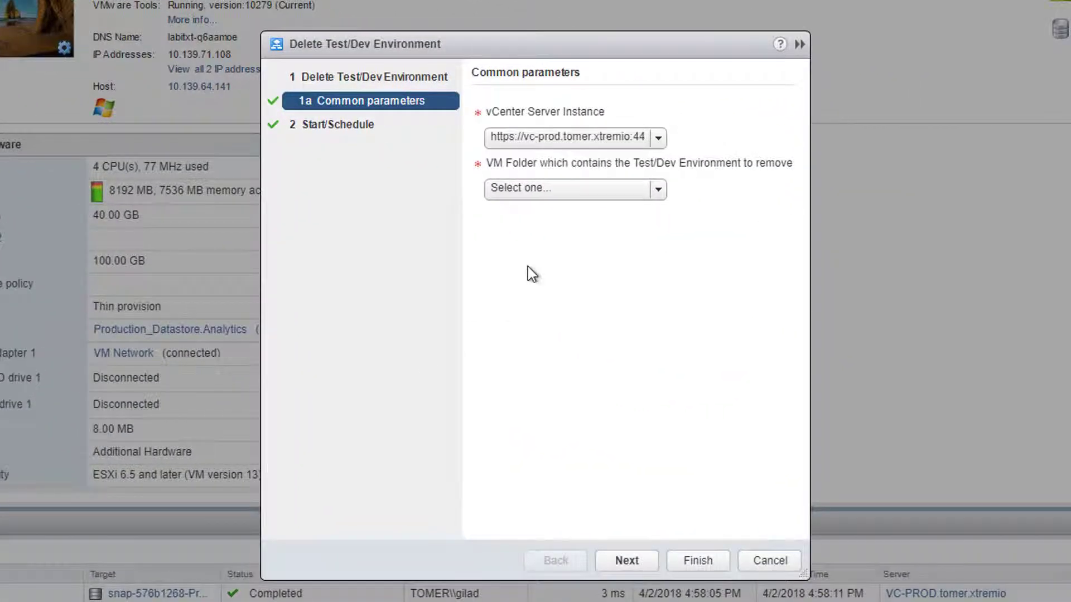
- Choose Analytics as the VM folder containing the environment to remove and run the deletion workflow
{"action": "left_click", "coordinate": [565, 189]}
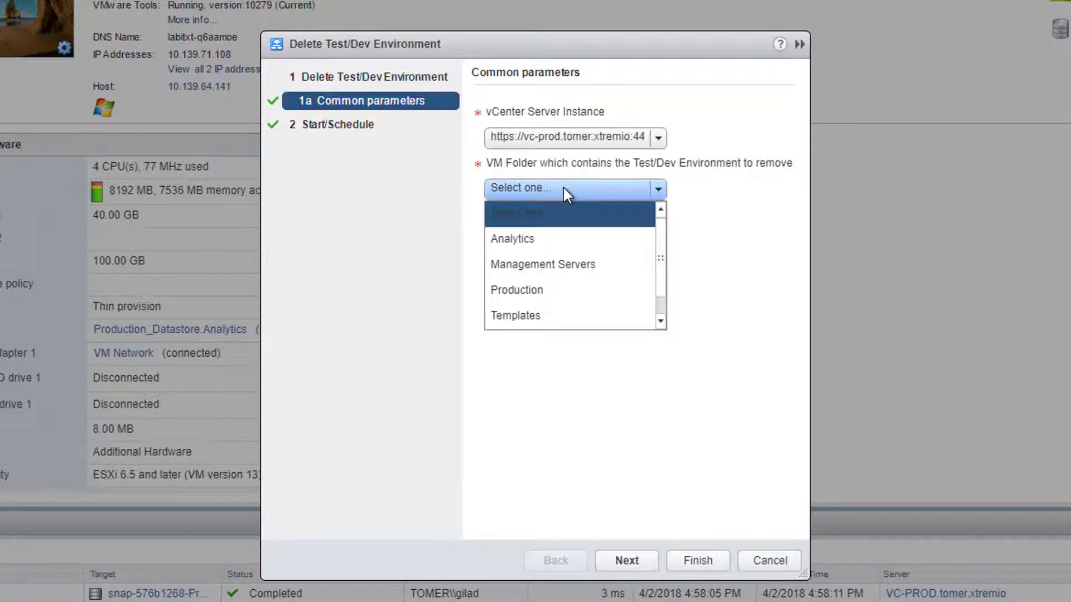
{"action": "left_click", "coordinate": [570, 239]}
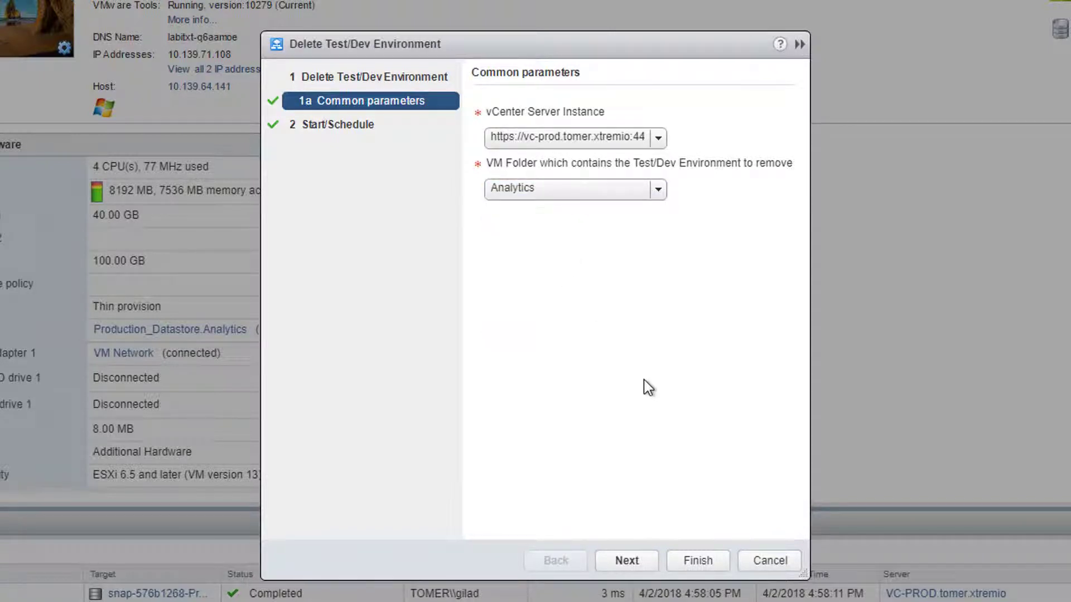
{"action": "left_click", "coordinate": [639, 558]}
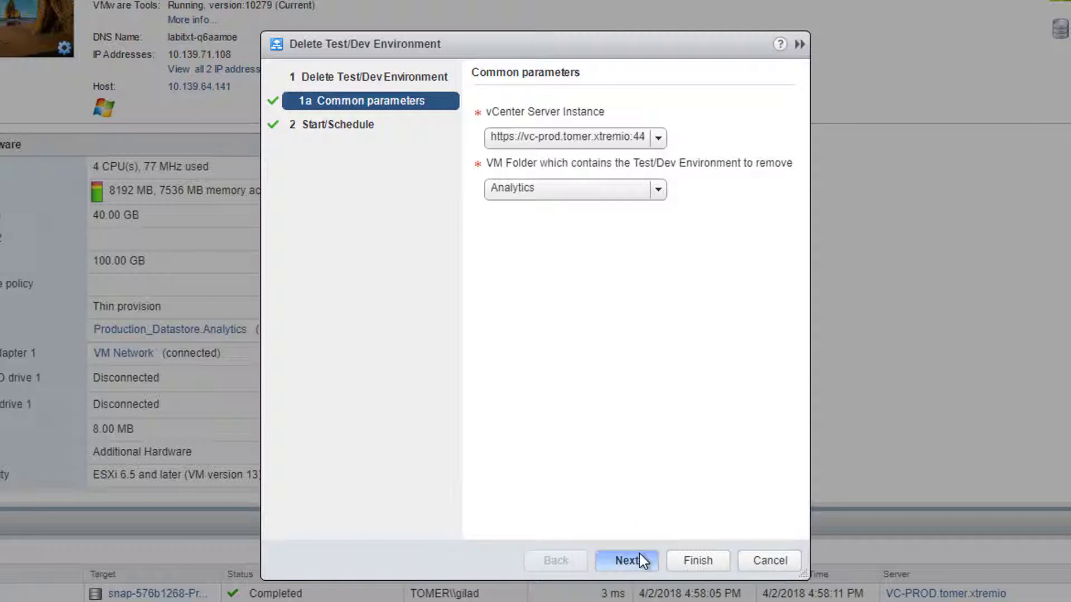
{"action": "left_click", "coordinate": [698, 561]}
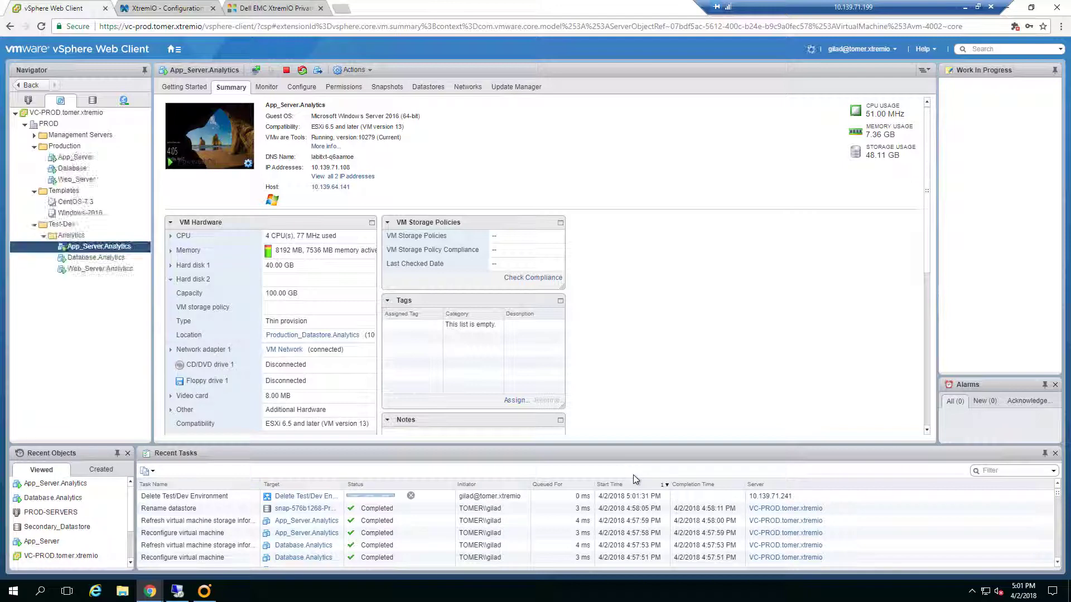
- Open the running Delete Test/Dev Environment run in vRealize Orchestrator and follow its progress, checking the Analytics VMs in the vSphere Web Client
{"action": "key", "text": "alt+Tab"}
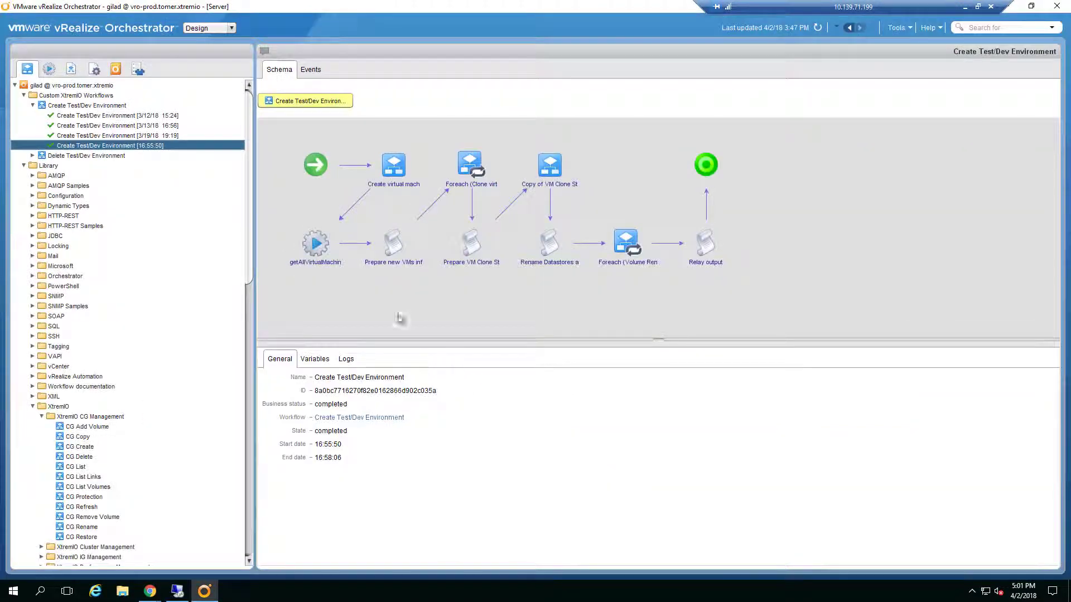
{"action": "left_click", "coordinate": [32, 156]}
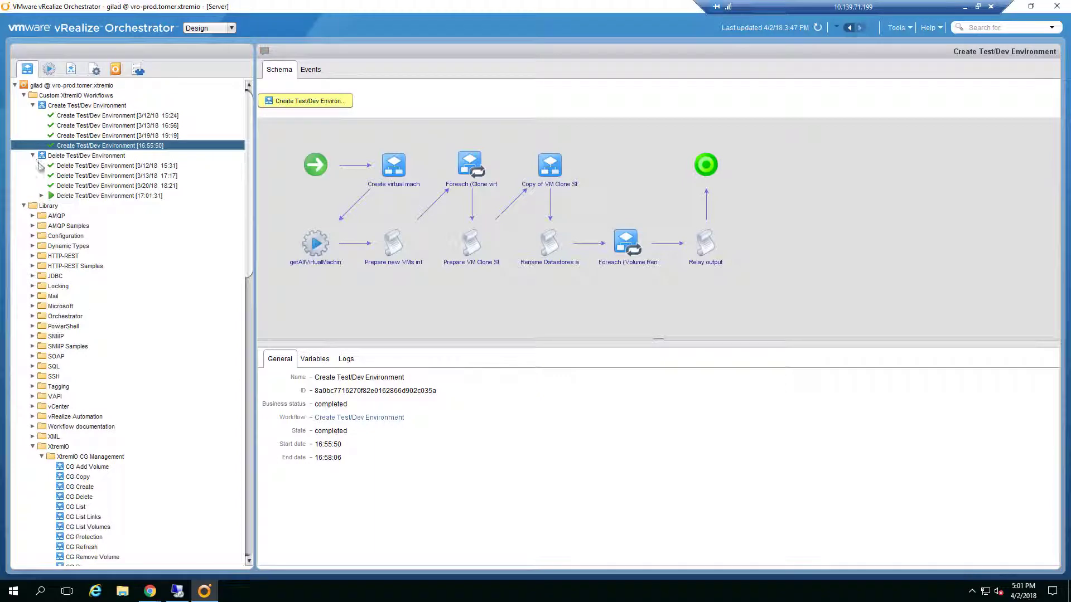
{"action": "left_click", "coordinate": [124, 197]}
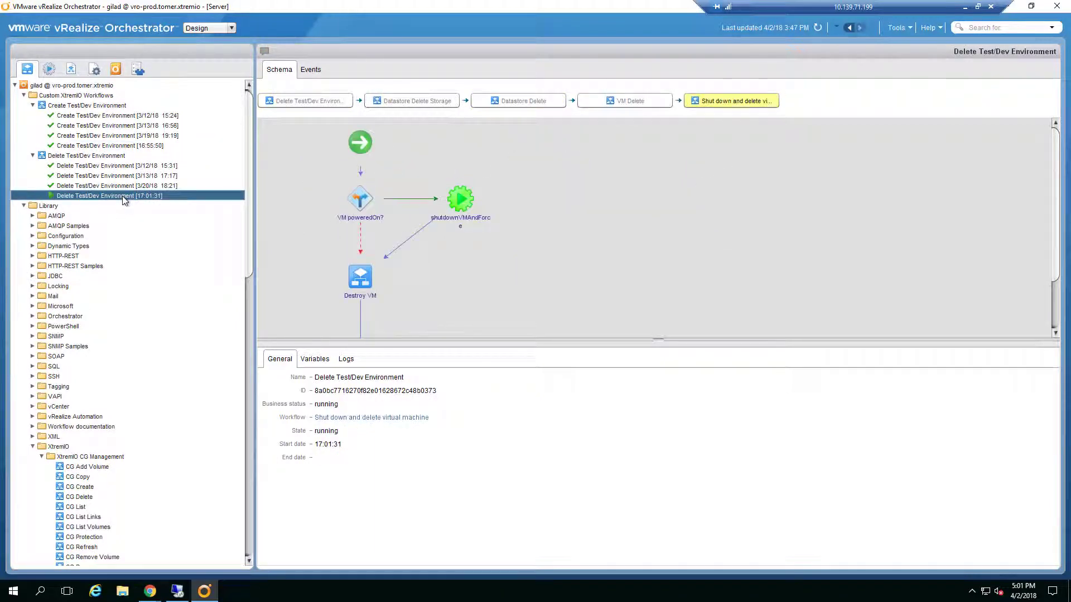
{"action": "key", "text": "alt+Tab"}
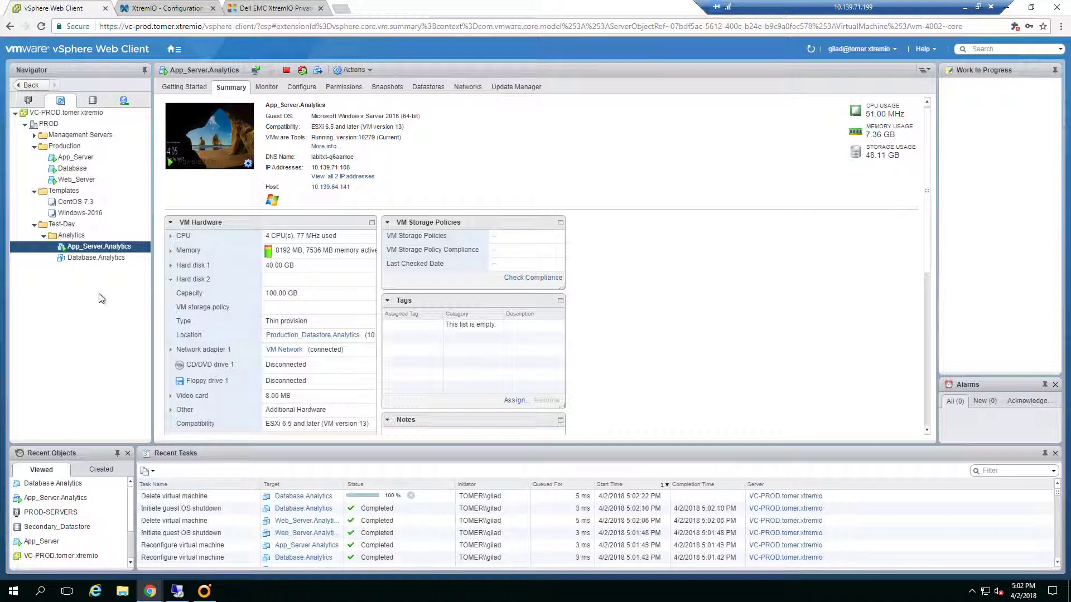
{"action": "key", "text": "alt+Tab"}
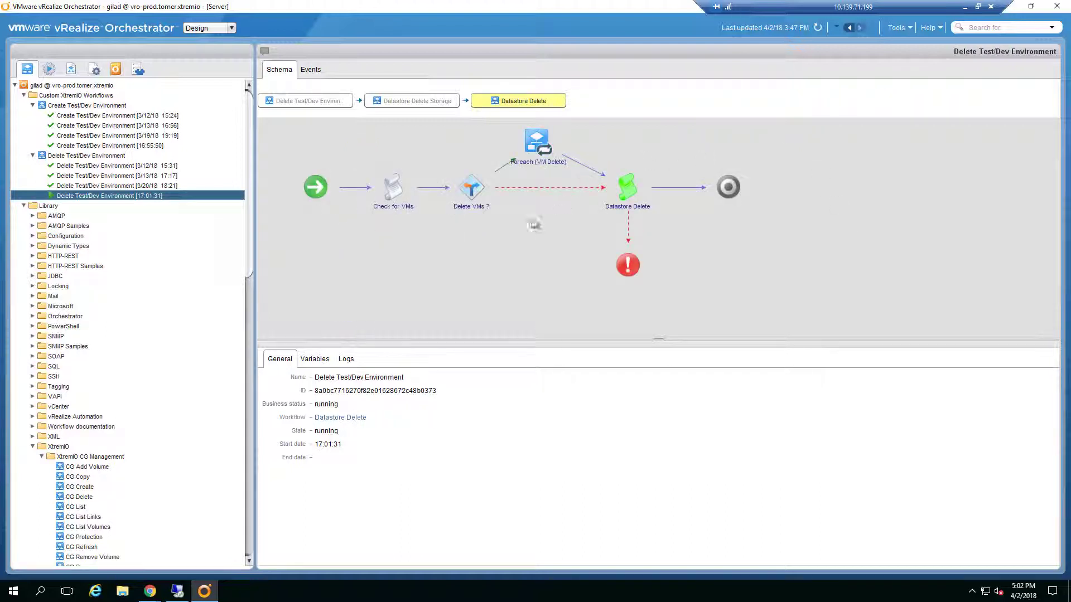
- Check the Analytics folder and the datastore inventory in the vSphere Web Client, and the VC-PROD_Production_Datastore snapshot group in XtremIO
{"action": "key", "text": "alt+Tab"}
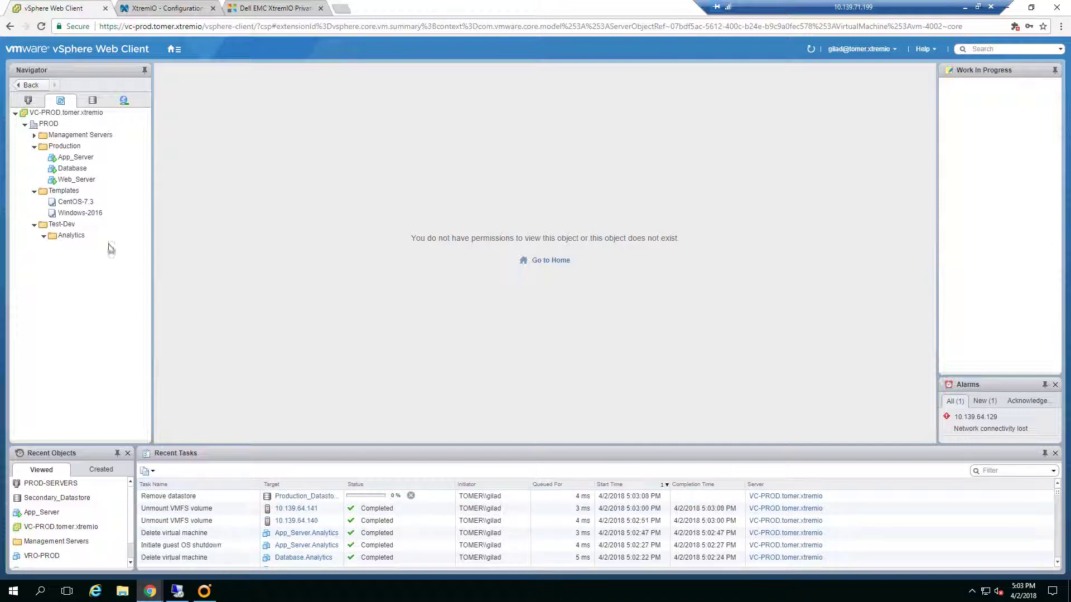
{"action": "left_click", "coordinate": [92, 101]}
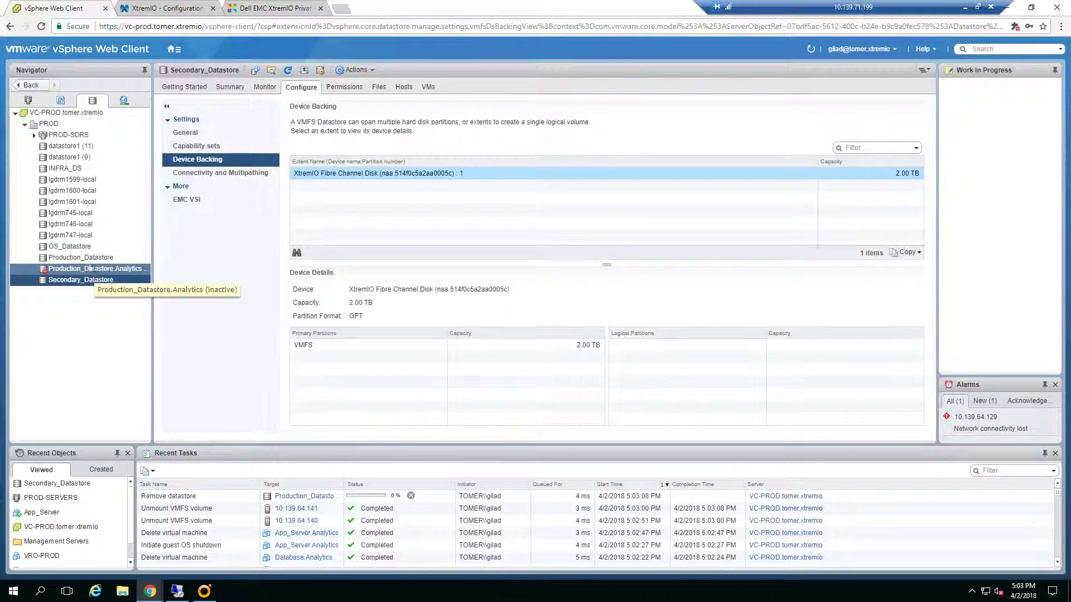
{"action": "left_click", "coordinate": [162, 9]}
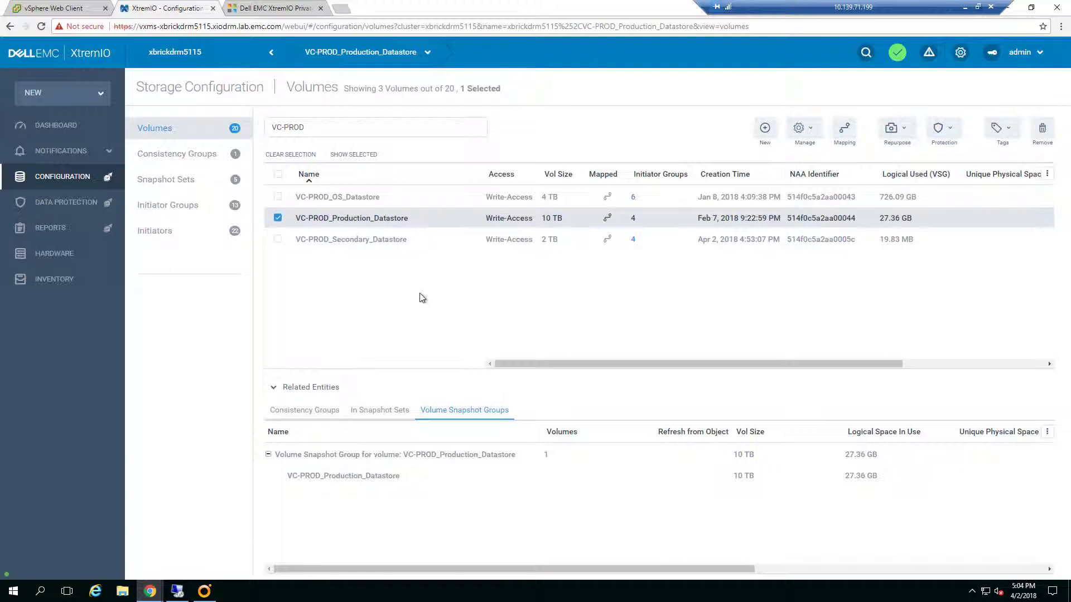
- Switch to the Dell EMC XtremIO Private Cloud portal, sign in with the prefilled credentials and open the XaaS design section
{"action": "key", "text": "ctrl+Tab"}
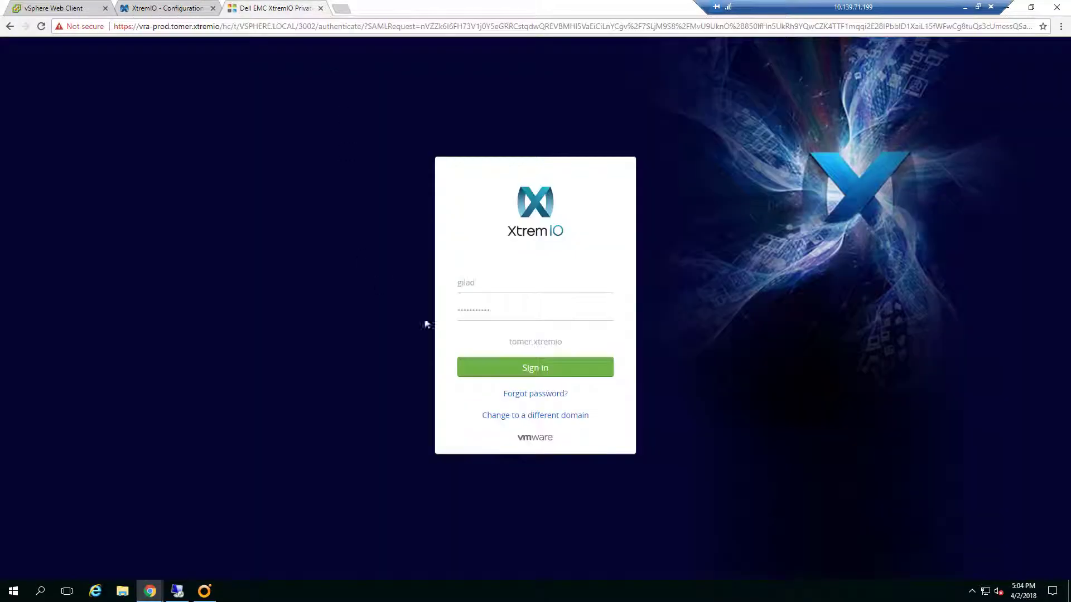
{"action": "left_click", "coordinate": [580, 372]}
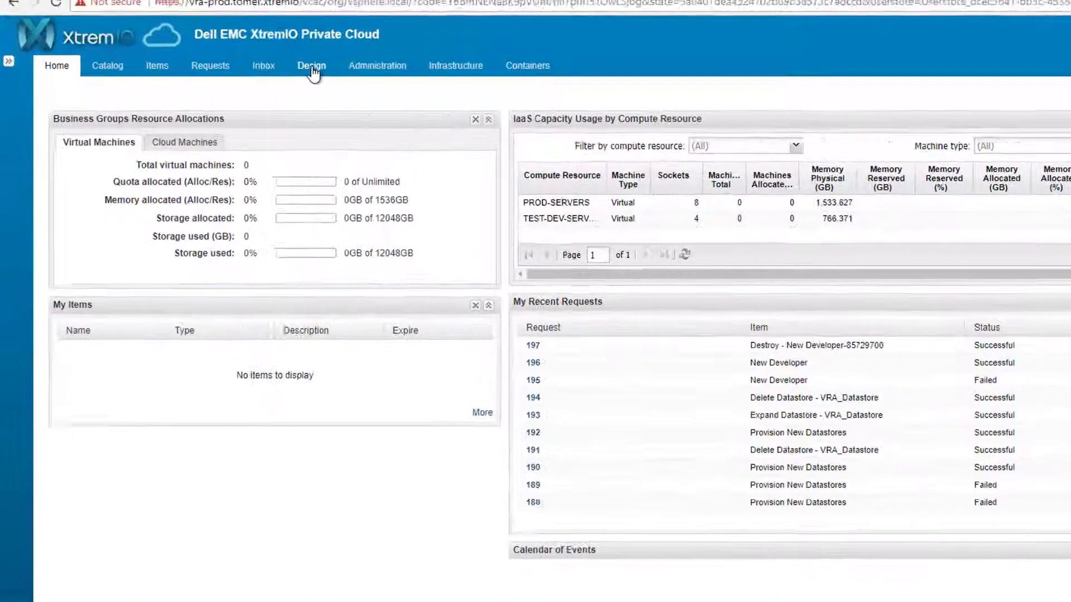
{"action": "left_click", "coordinate": [311, 67]}
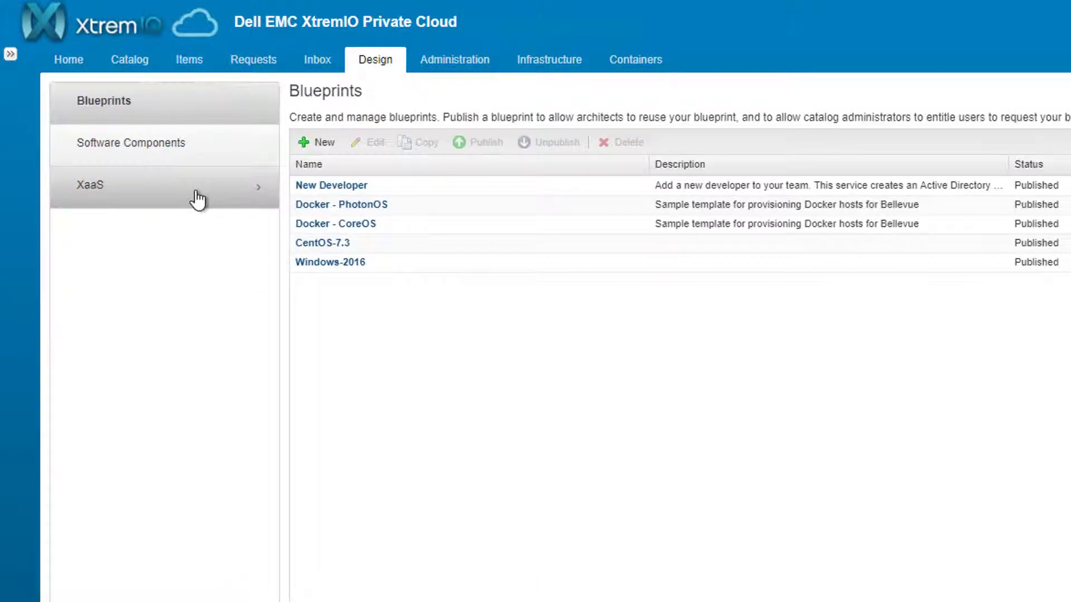
{"action": "left_click", "coordinate": [198, 199]}
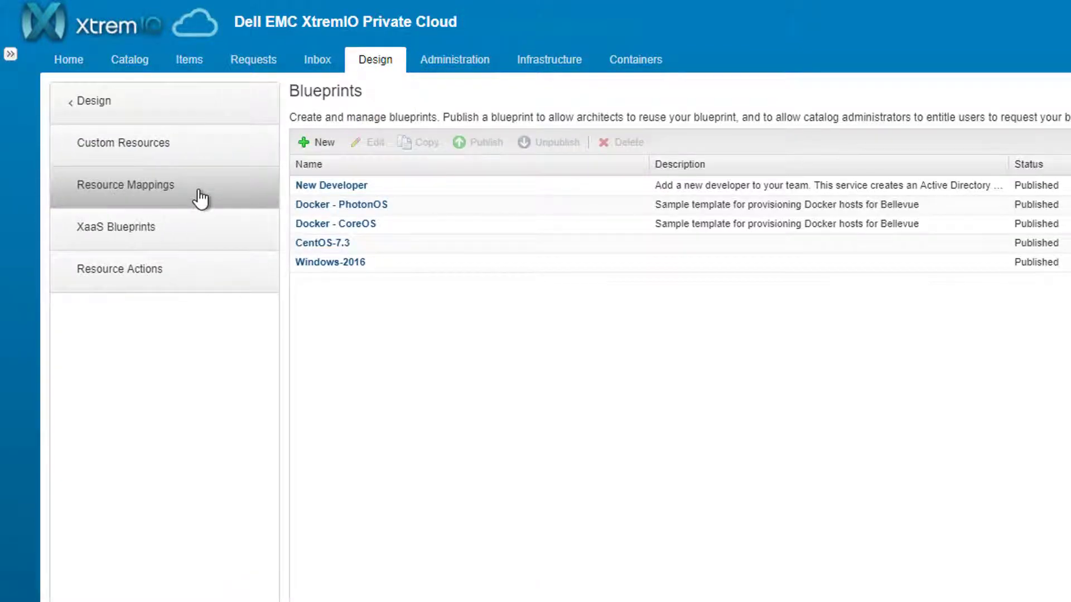
- Review the custom resources, XaaS blueprints and resource actions defined in the portal
{"action": "left_click", "coordinate": [219, 144]}
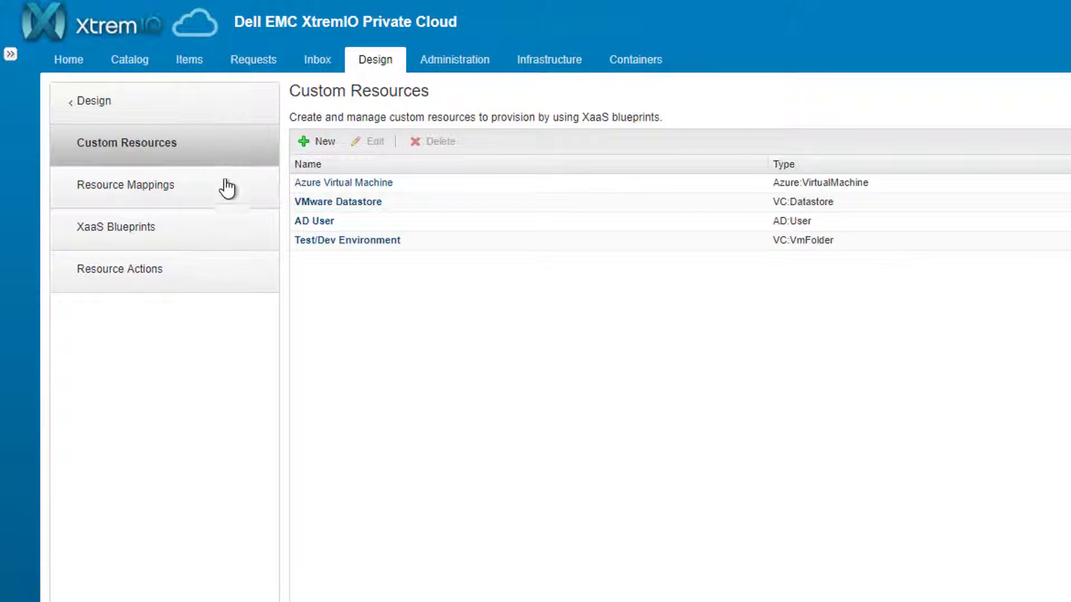
{"action": "left_click", "coordinate": [219, 235]}
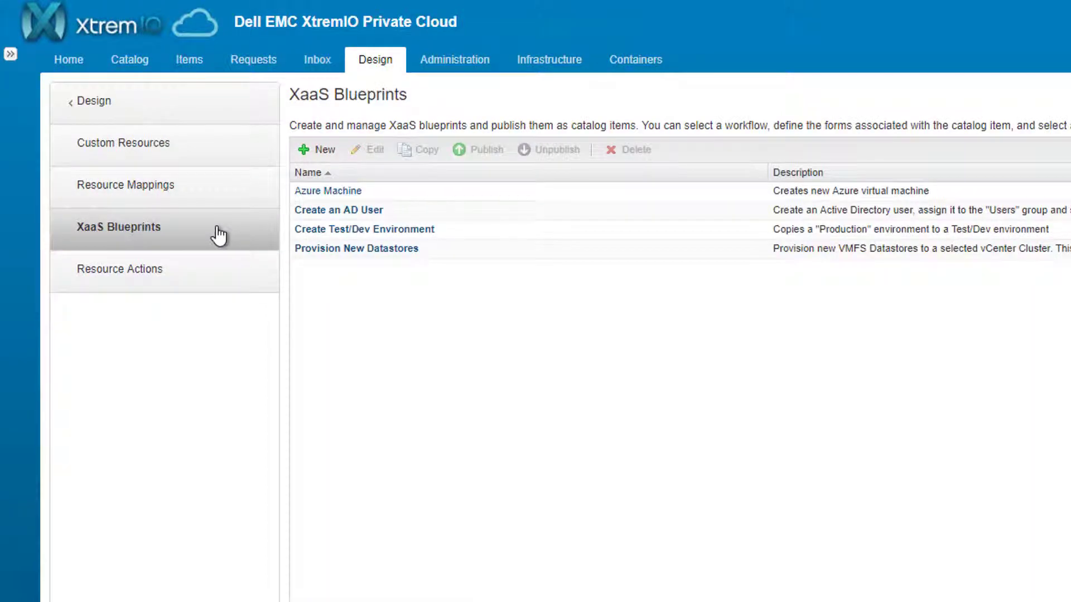
{"action": "left_click", "coordinate": [221, 283]}
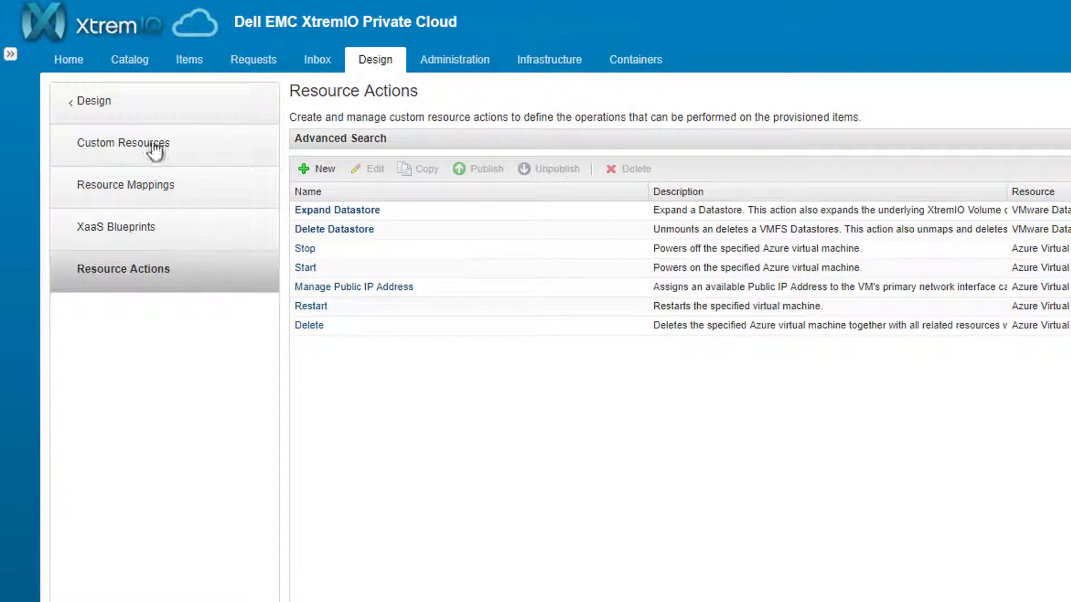
- Request Provision New Datastores from the service catalog, with 2 datastores named New_Datastore
{"action": "left_click", "coordinate": [132, 71]}
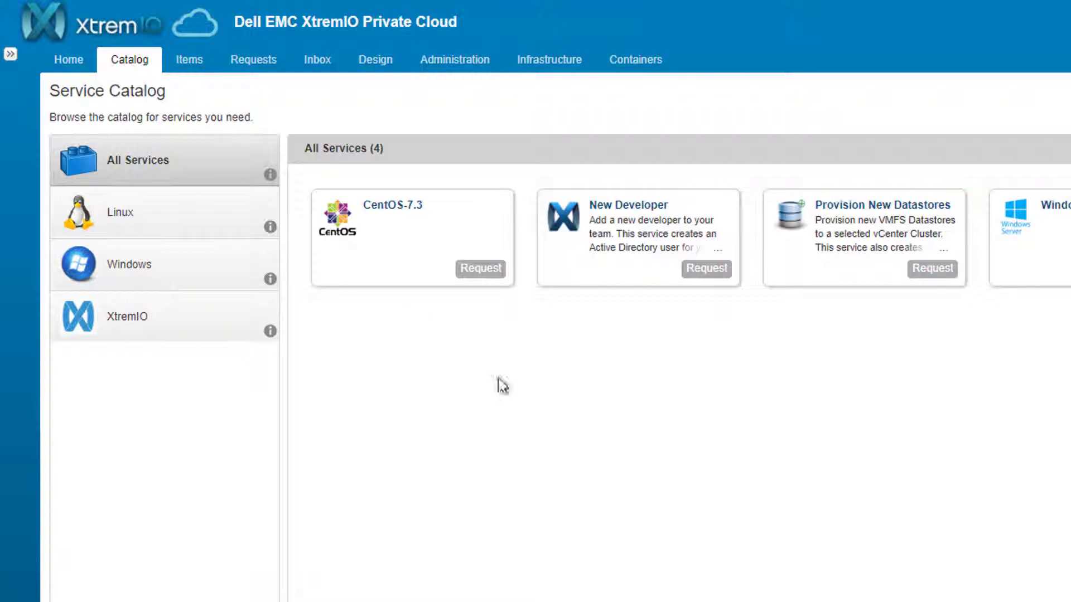
{"action": "left_click", "coordinate": [932, 270]}
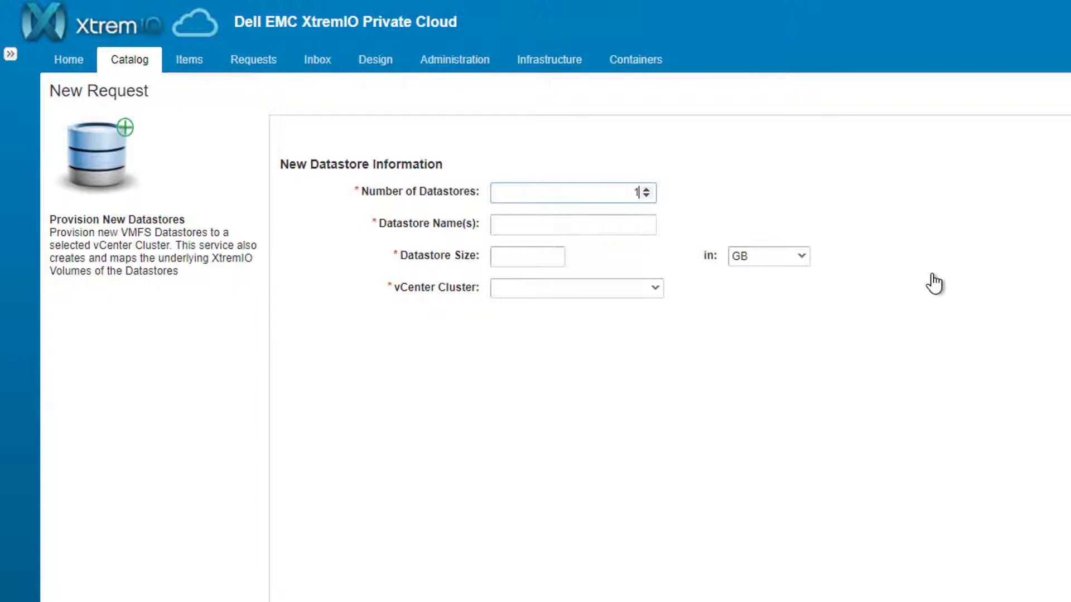
{"action": "key", "text": "Tab"}
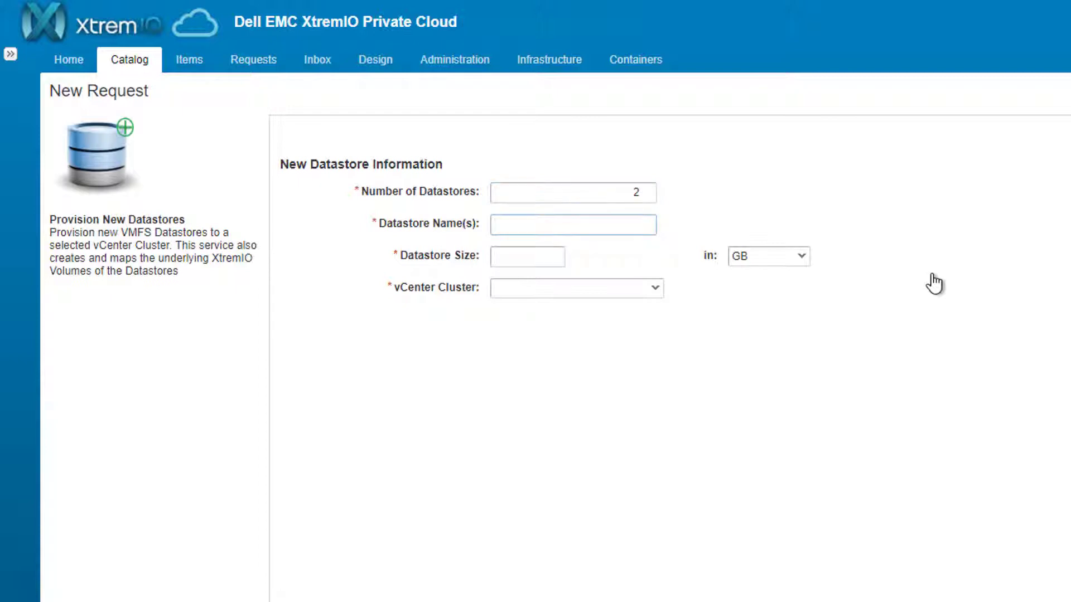
{"action": "type", "text": "New_Datastore"}
- Set the datastore size to 4 TB and choose PROD-SERVERS as the vCenter cluster
{"action": "key", "text": "Tab"}
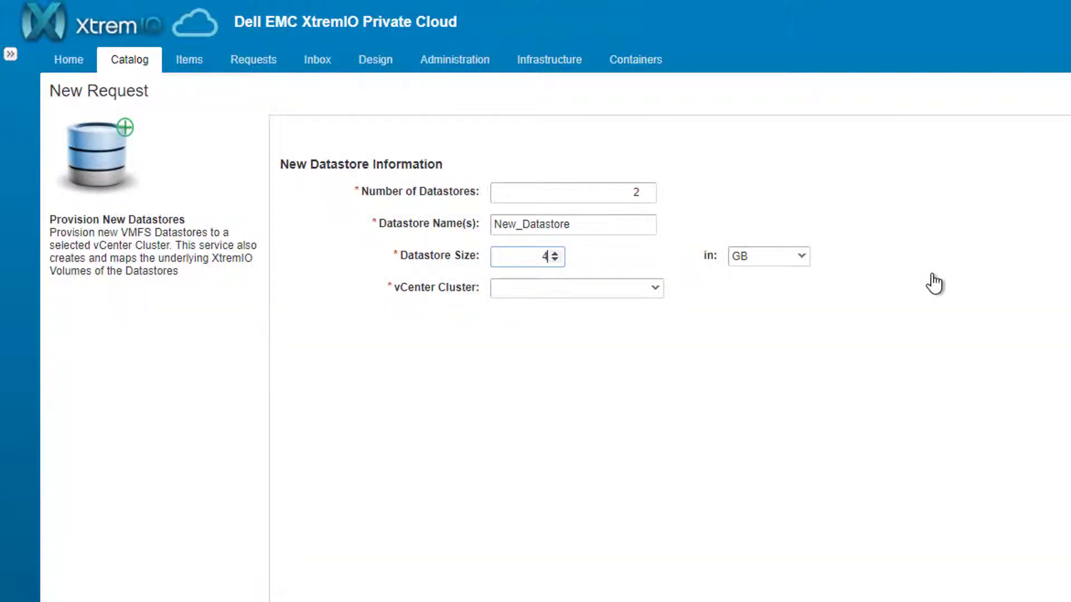
{"action": "left_click", "coordinate": [791, 257]}
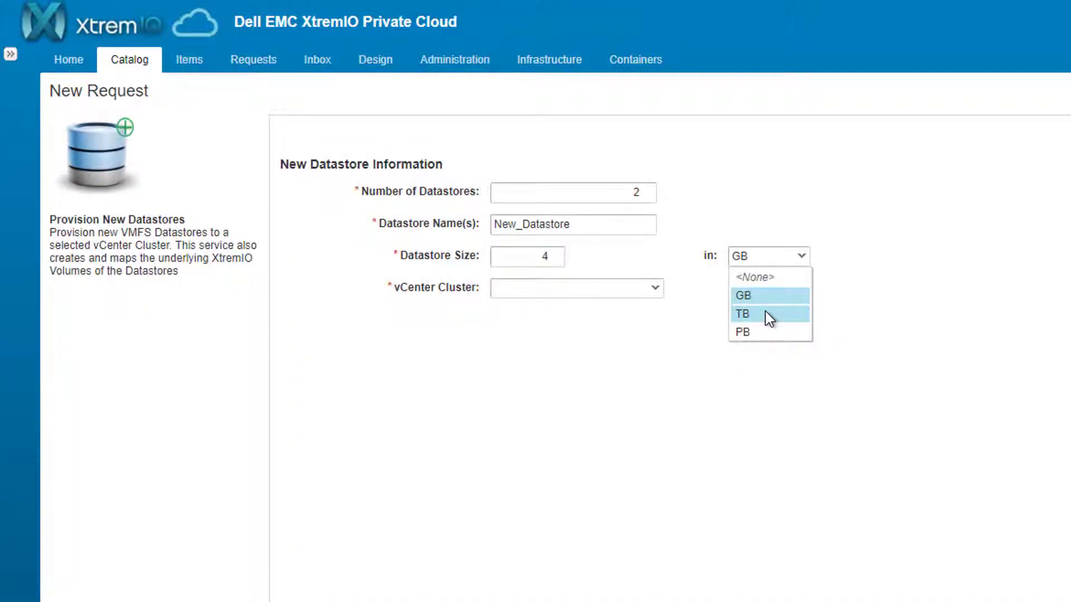
{"action": "left_click", "coordinate": [765, 313]}
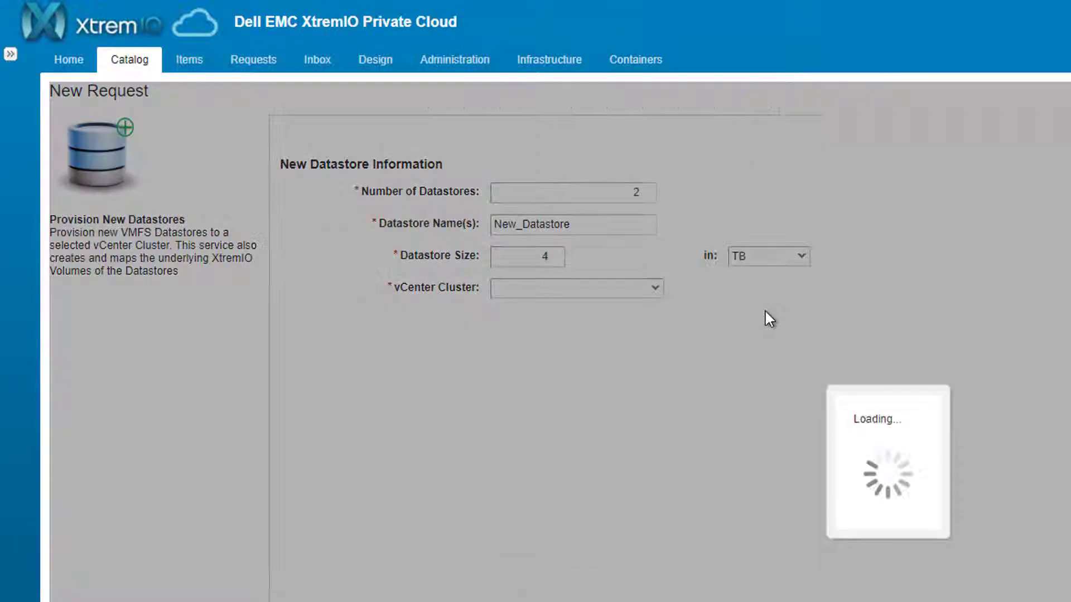
{"action": "left_click", "coordinate": [655, 290]}
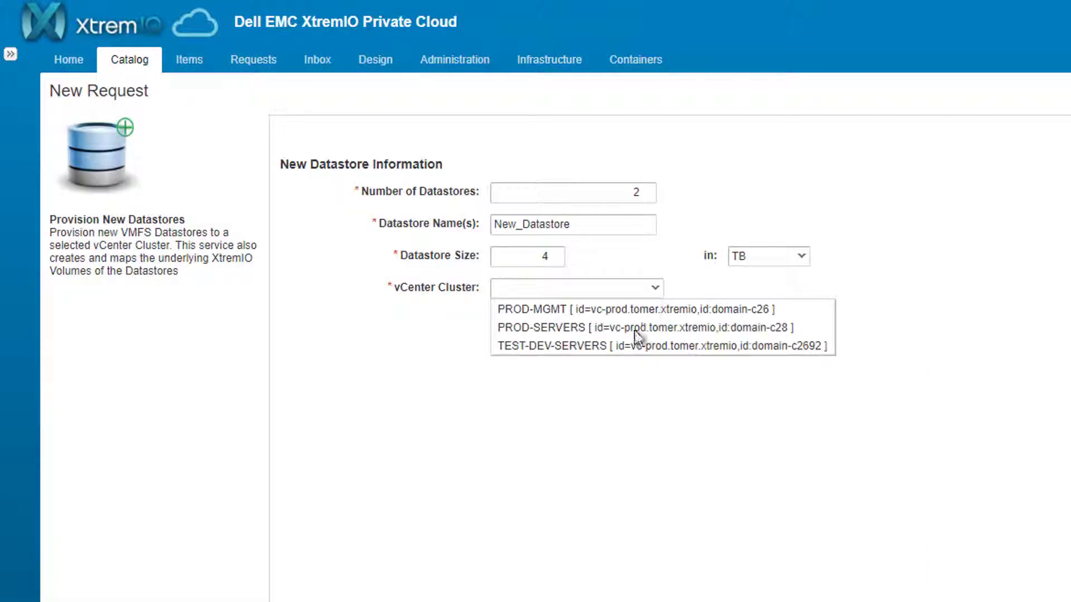
{"action": "left_click", "coordinate": [647, 331]}
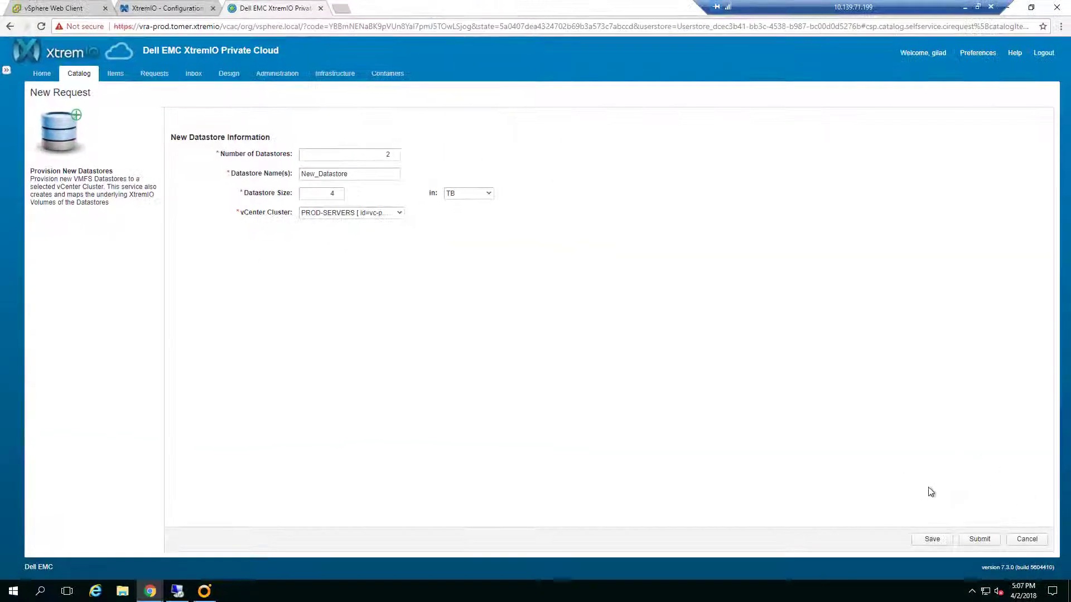
- Submit the datastore provisioning request and open the list of requests to check its status
{"action": "left_click", "coordinate": [980, 539]}
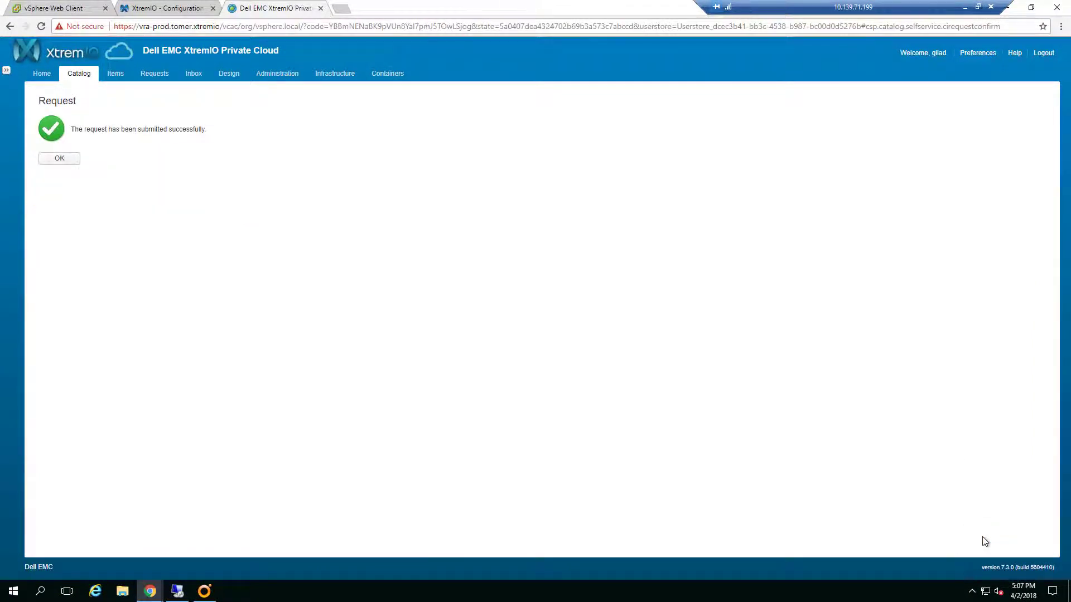
{"action": "left_click", "coordinate": [57, 159]}
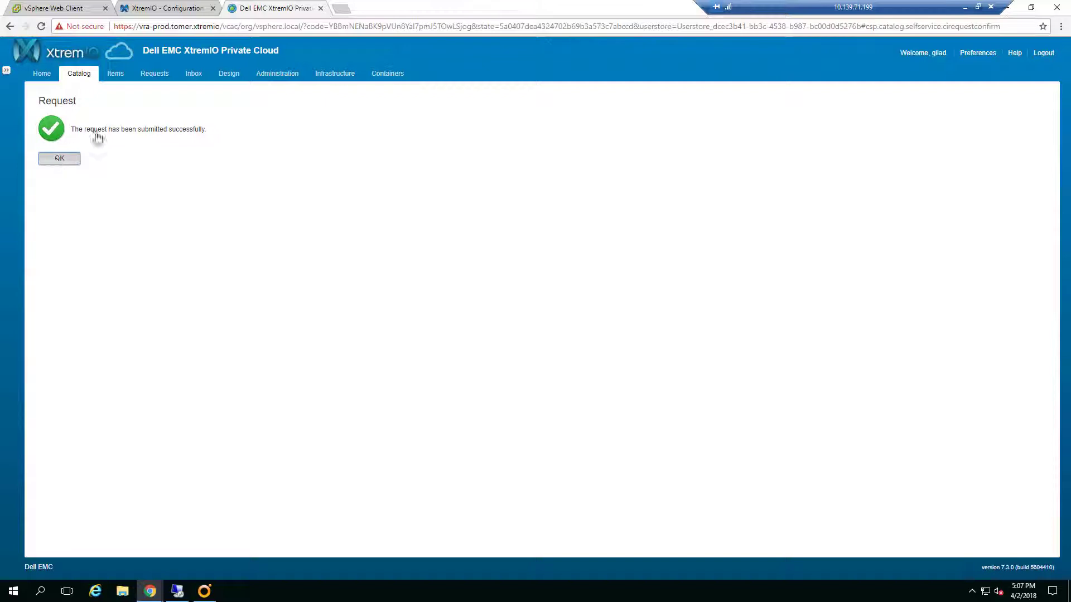
{"action": "left_click", "coordinate": [159, 82]}
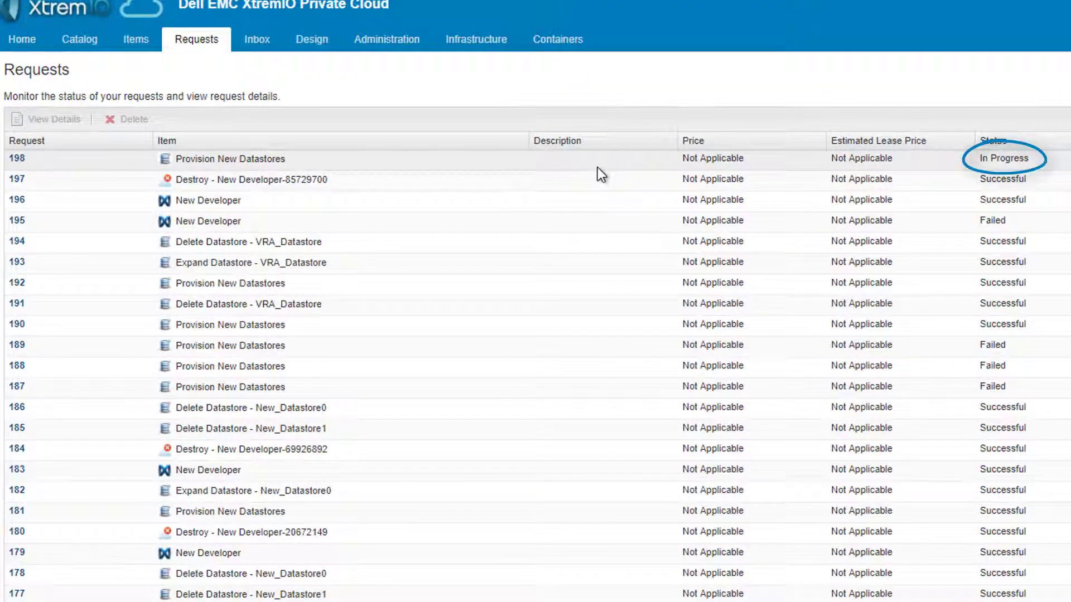
- Switch to vRealize Orchestrator and open the running Datastore Expose Storage run under XtremIO Storage Management
{"action": "key", "text": "alt+Tab"}
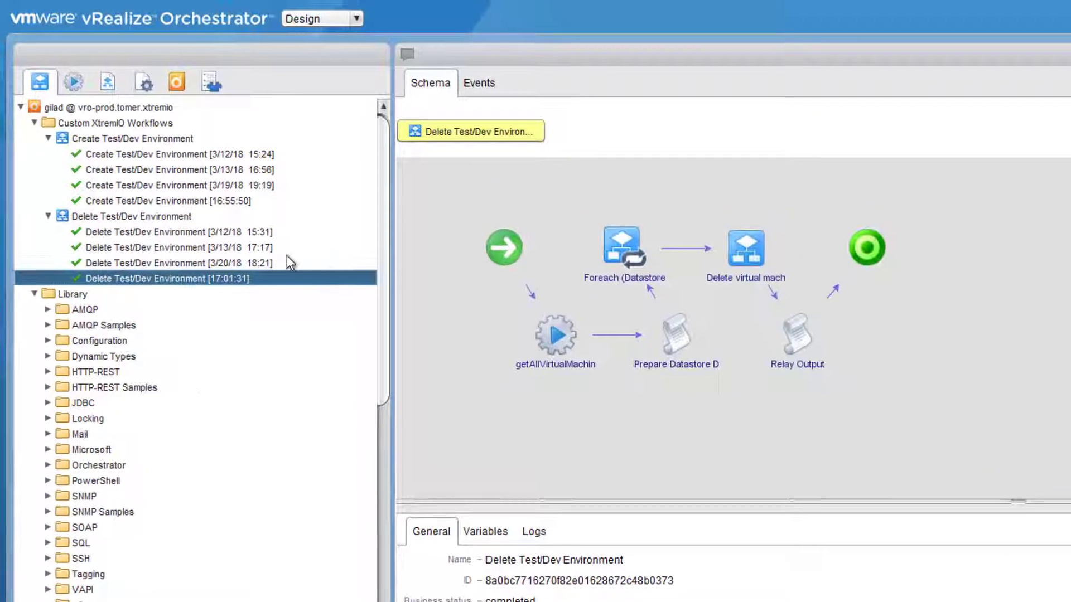
{"action": "scroll", "coordinate": [167, 362], "scroll_direction": "down", "scroll_amount": 10}
{"action": "scroll", "coordinate": [151, 505], "scroll_direction": "down", "scroll_amount": 2}
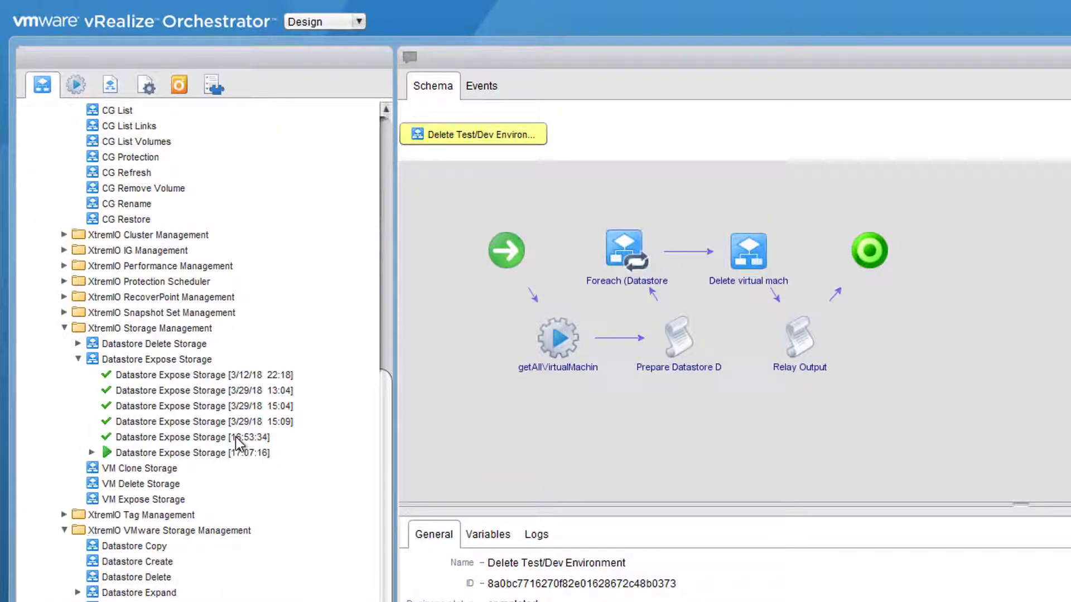
{"action": "left_click", "coordinate": [224, 452]}
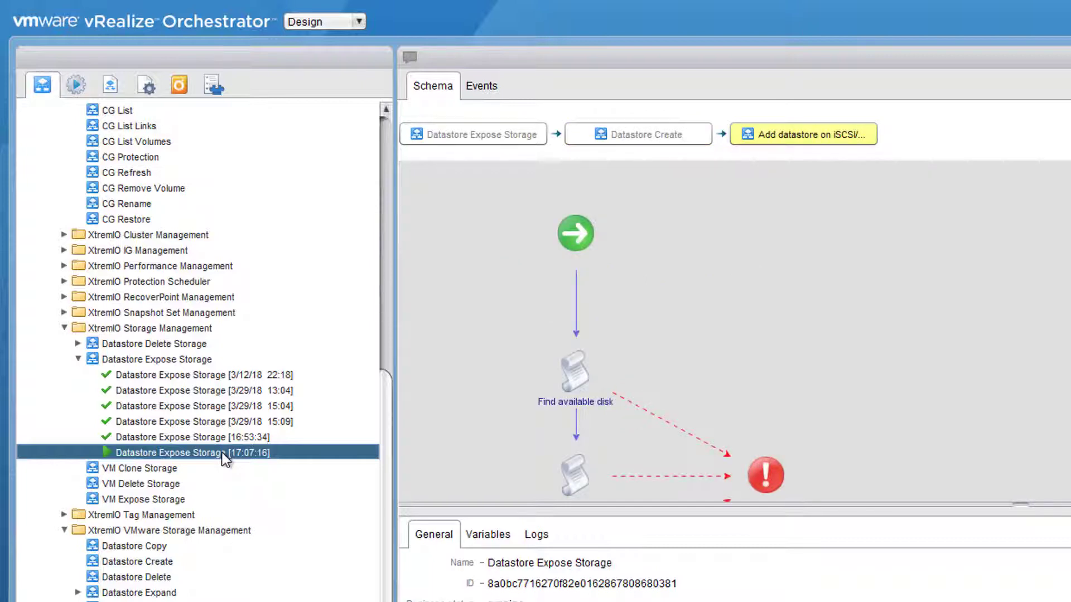
- Check the vSphere Web Client and the VC-PROD volumes in XtremIO for the new datastores, and return to the portal's requests
{"action": "key", "text": "alt+Tab"}
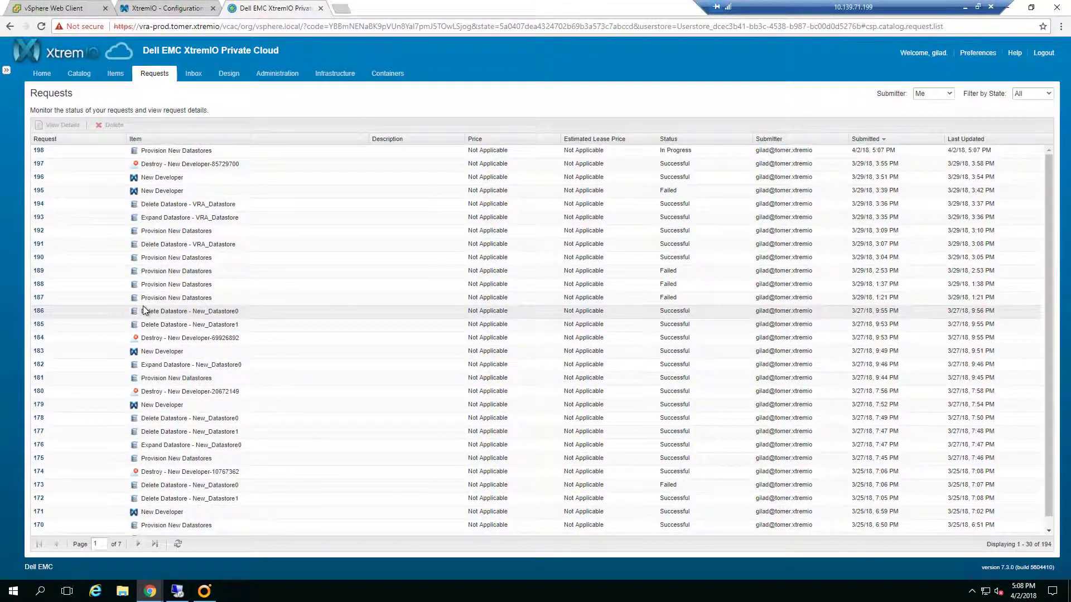
{"action": "left_click", "coordinate": [50, 8]}
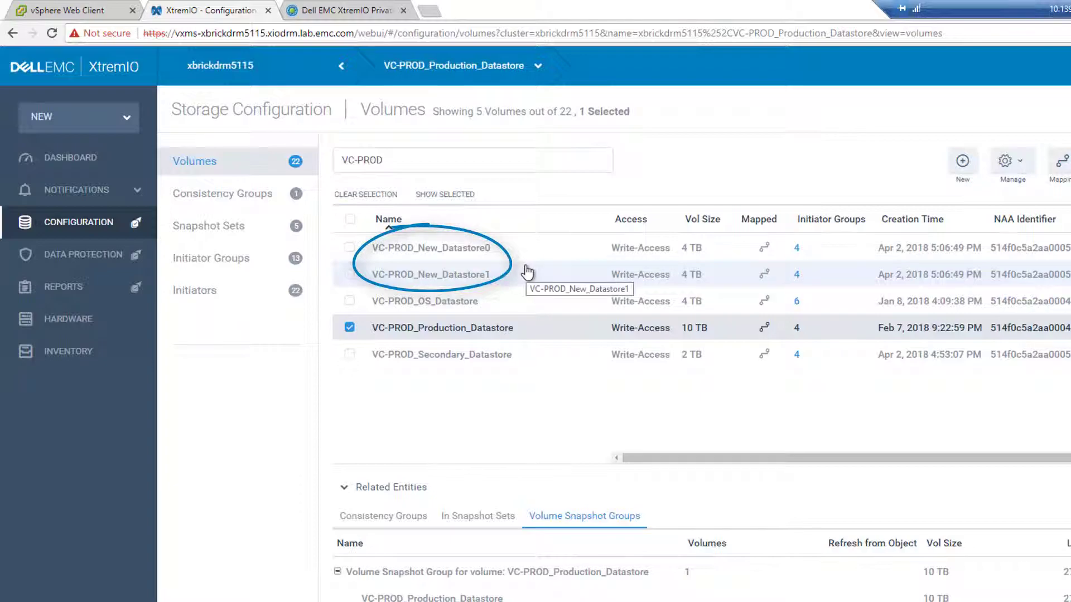
{"action": "left_click", "coordinate": [333, 9]}
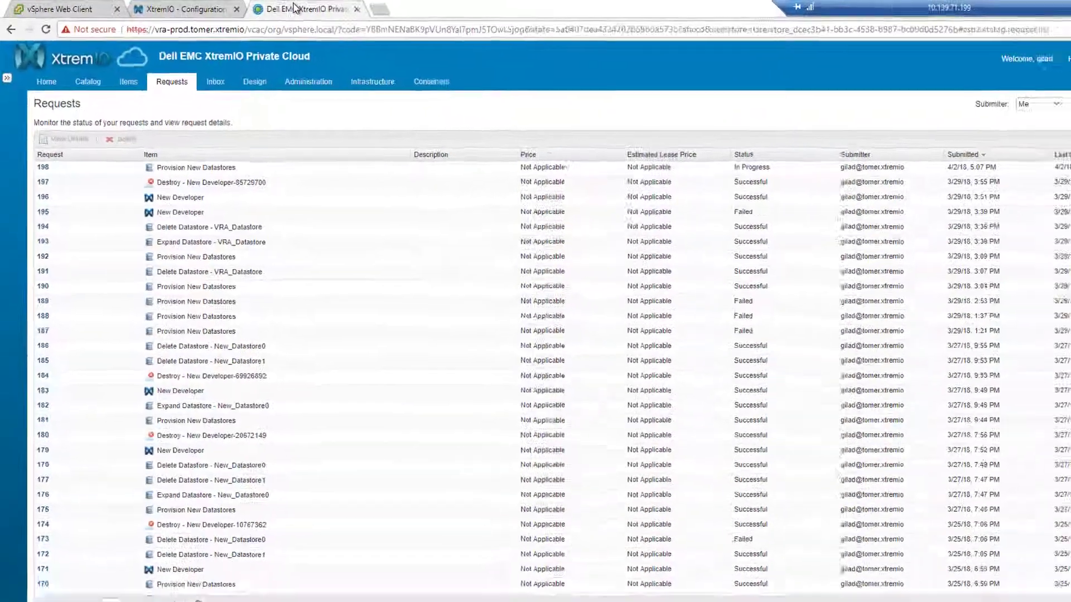
- Check the Datastore Expose Storage run in vRealize Orchestrator, and refresh the portal's request list to view the provisioning status
{"action": "key", "text": "alt+Tab"}
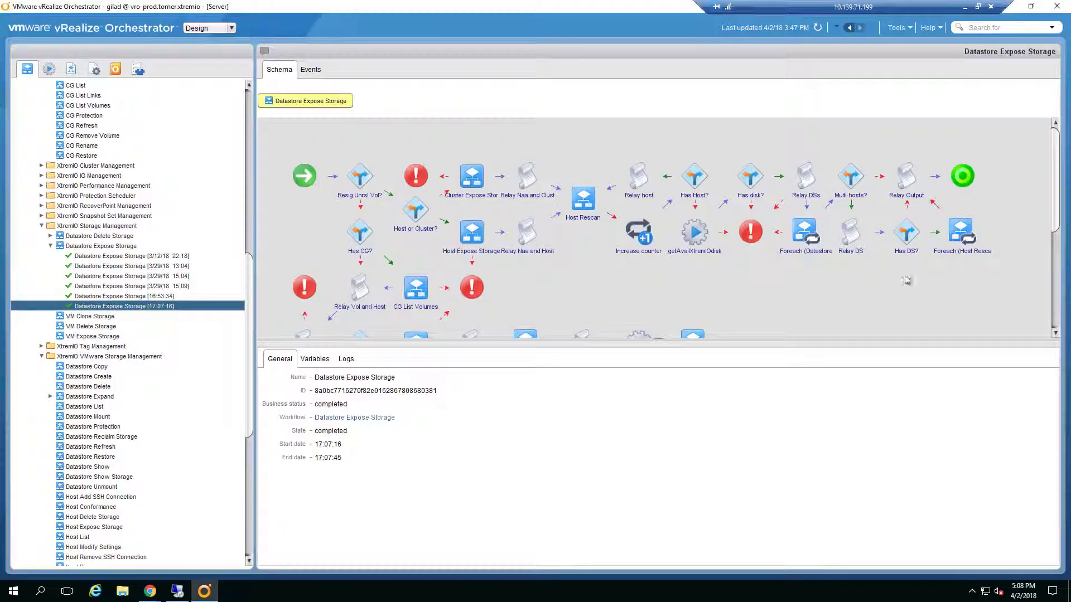
{"action": "key", "text": "alt+Tab"}
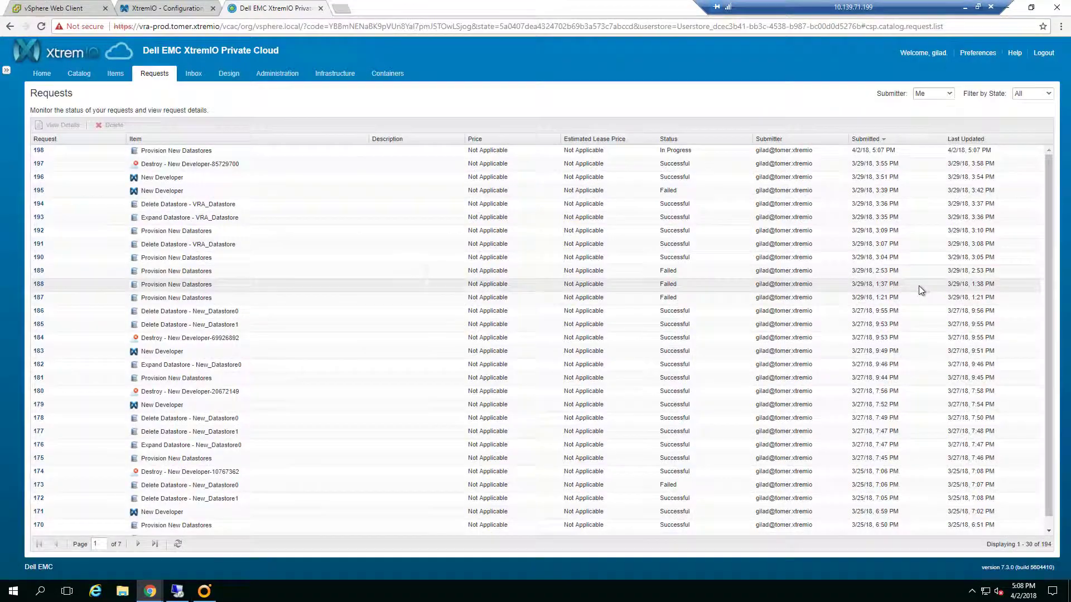
{"action": "left_click", "coordinate": [178, 544]}
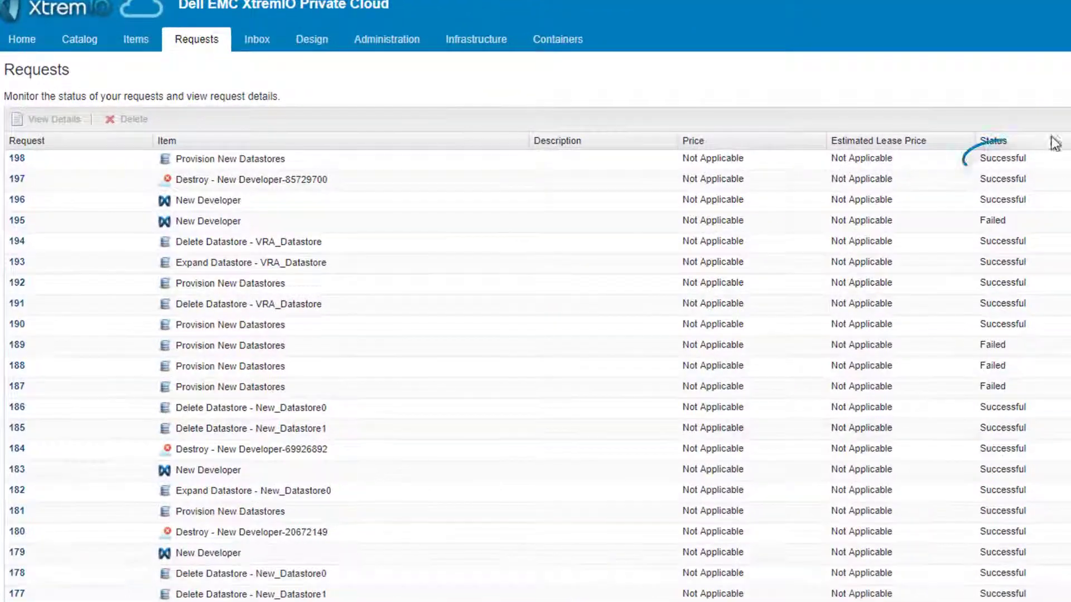
- View the details of New_Datastore0 among the provisioned items, open its XMS URL, and close the item details
{"action": "left_click", "coordinate": [142, 42]}
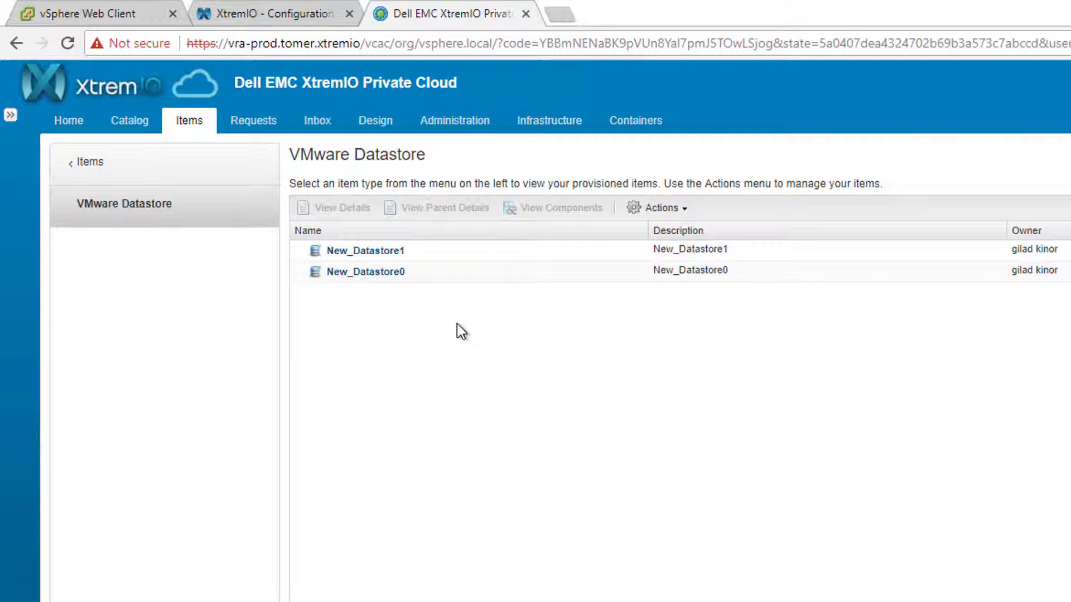
{"action": "left_click", "coordinate": [370, 274]}
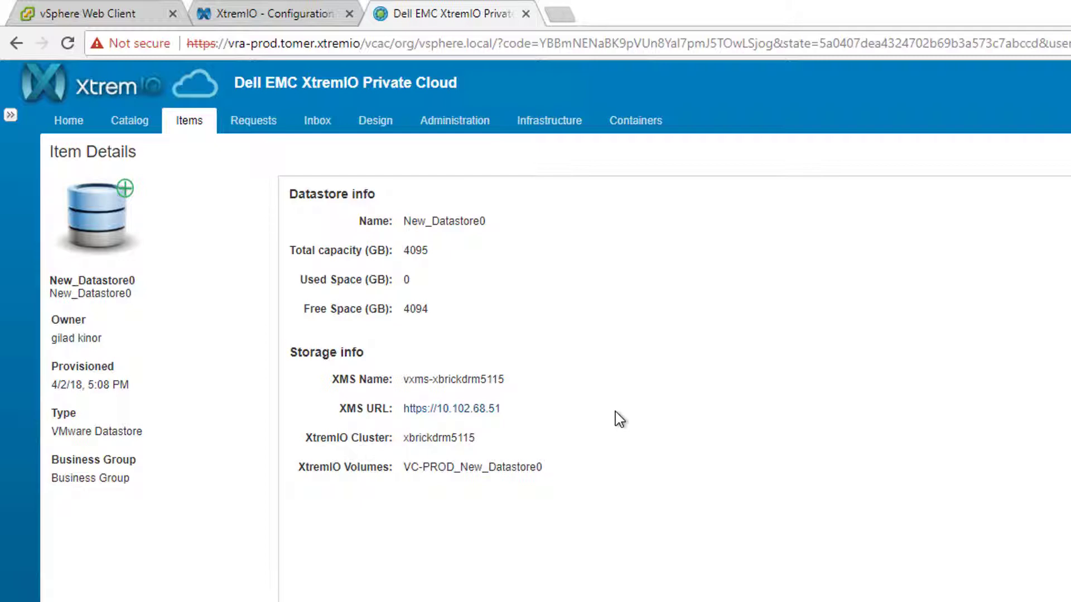
{"action": "left_click", "coordinate": [488, 411]}
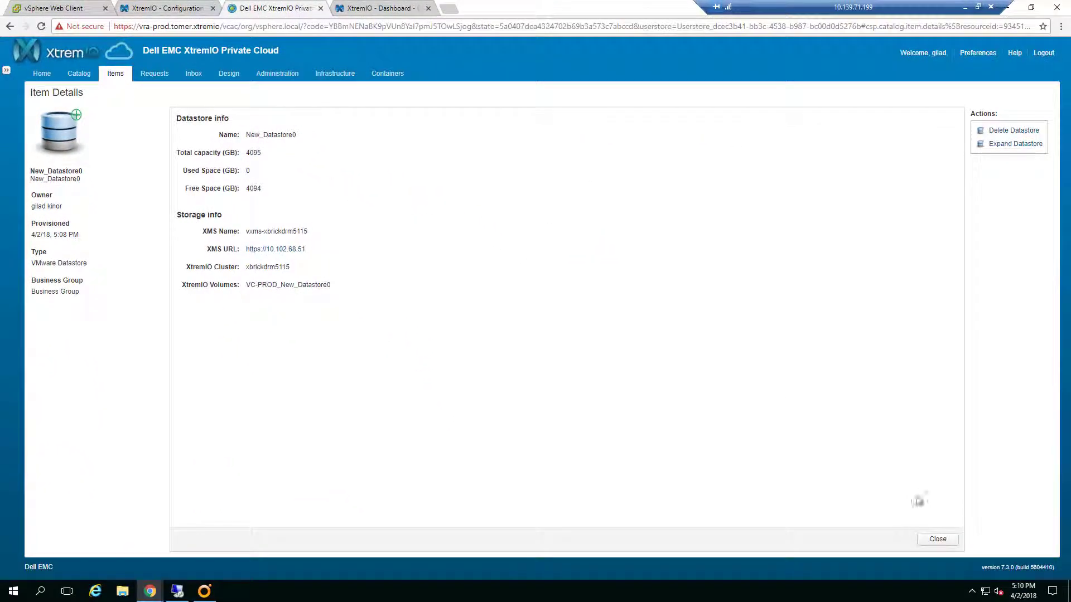
{"action": "left_click", "coordinate": [935, 542]}
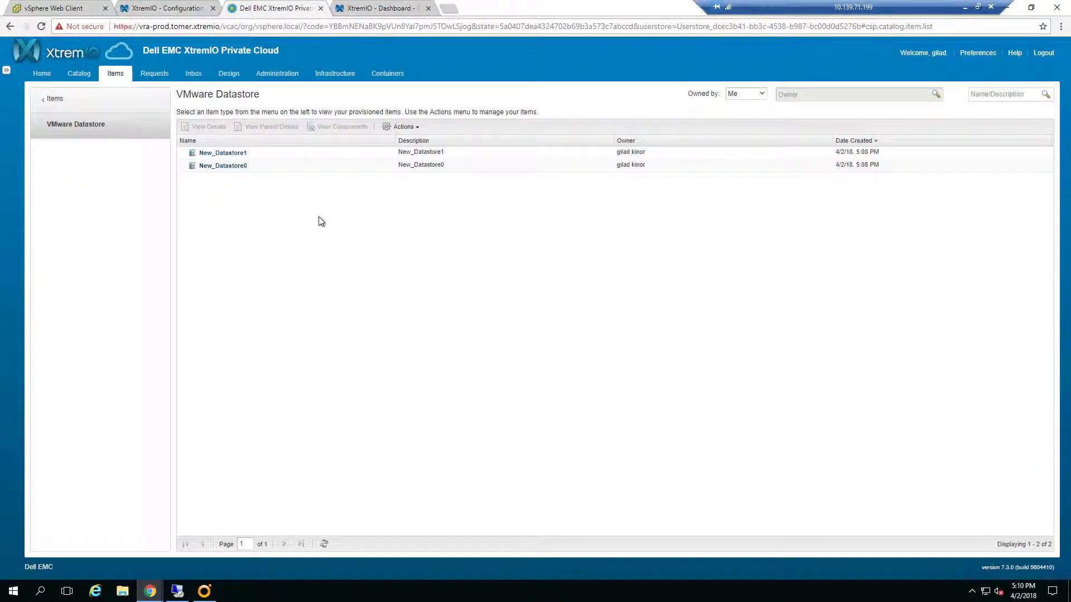
- Submit a request to expand New_Datastore0 to a new size of 6 TB and acknowledge the submission
{"action": "left_click", "coordinate": [304, 169]}
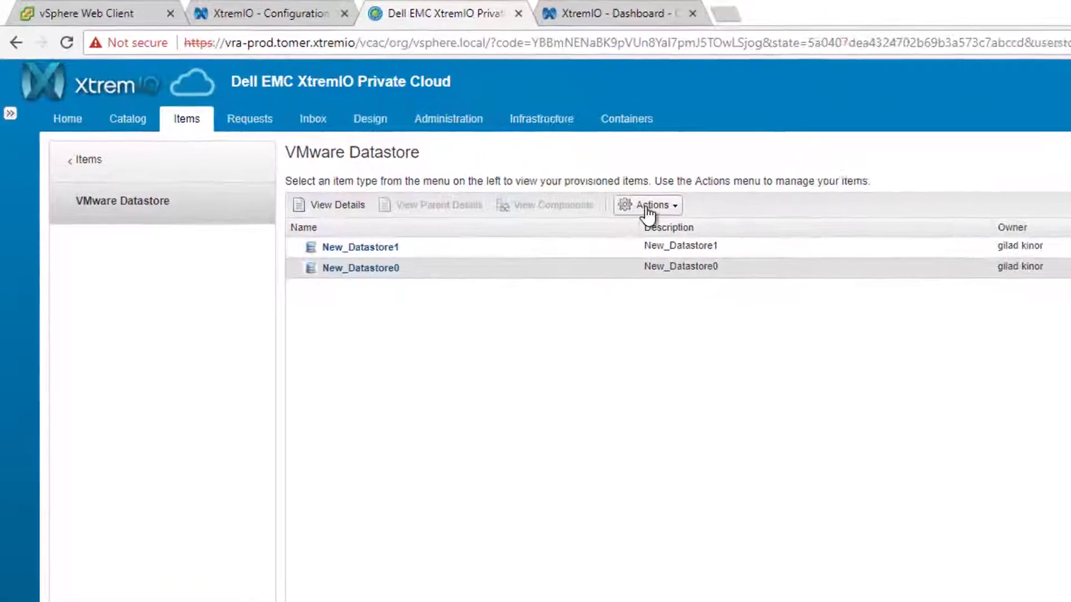
{"action": "left_click", "coordinate": [648, 207]}
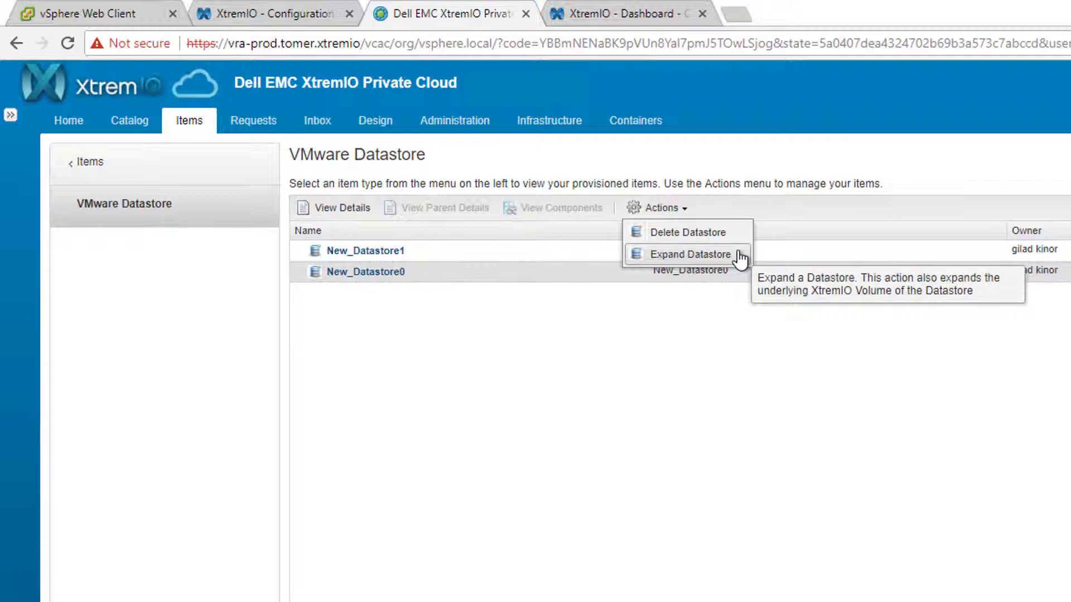
{"action": "left_click", "coordinate": [690, 254]}
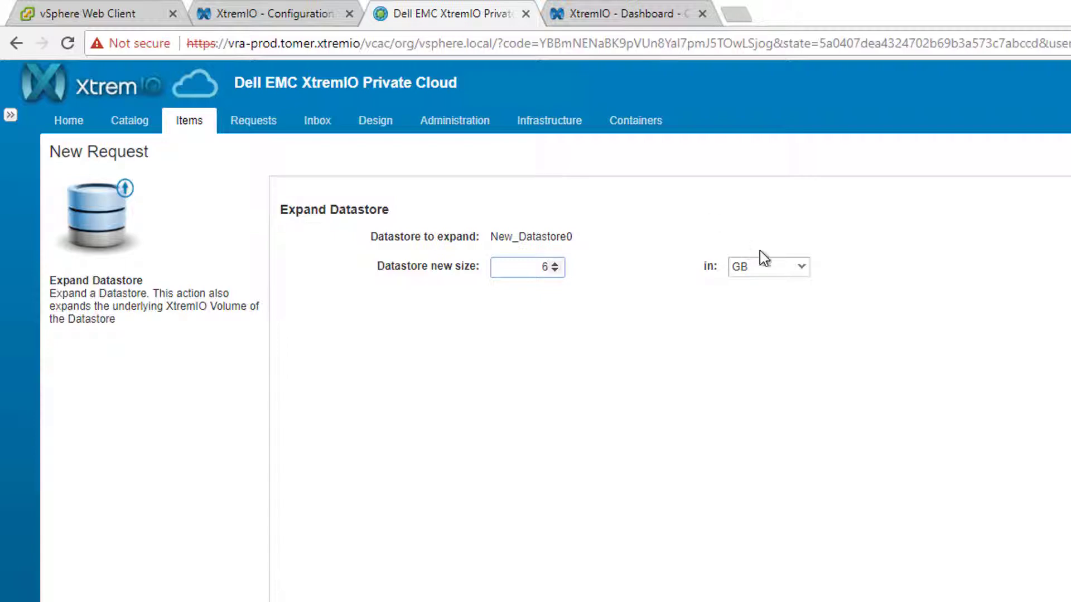
{"action": "left_click", "coordinate": [784, 270]}
{"action": "left_click", "coordinate": [765, 324]}
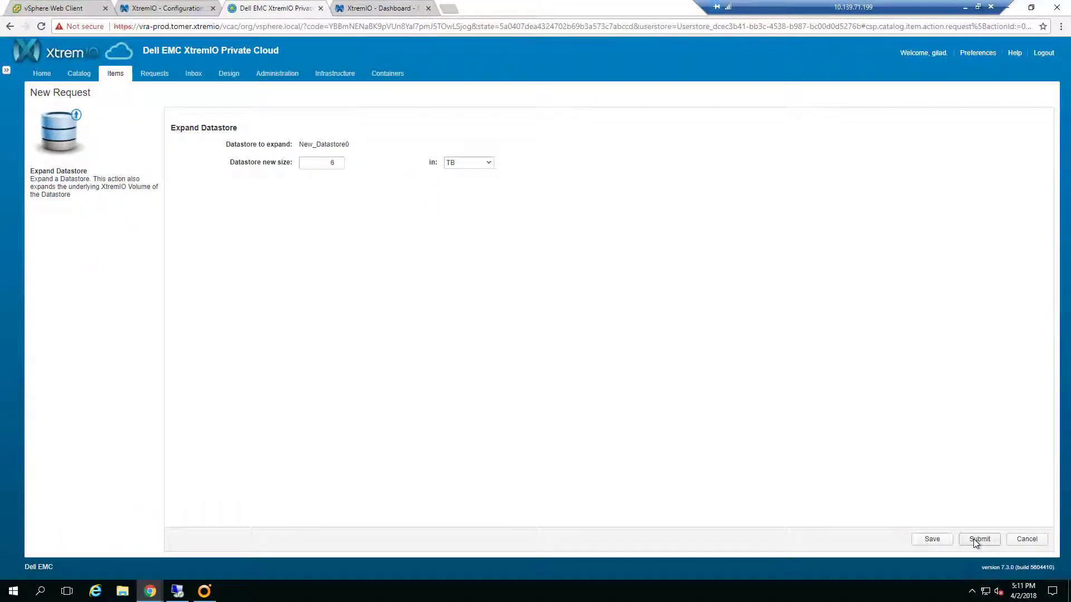
{"action": "left_click", "coordinate": [974, 540]}
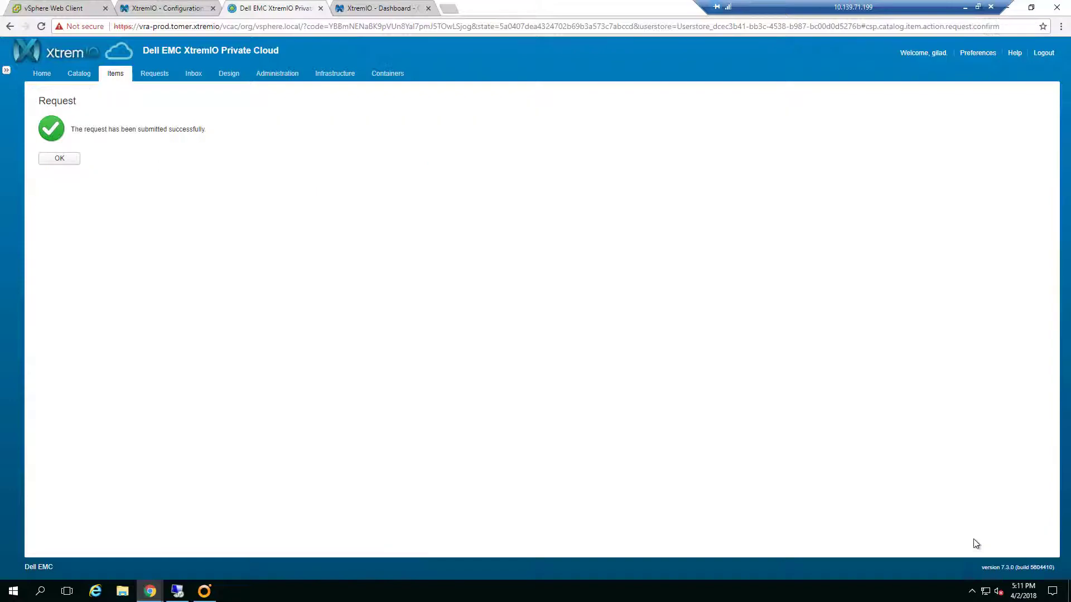
{"action": "left_click", "coordinate": [66, 161]}
- Check the portal's request list, and switch to vRealize Orchestrator to open the running Datastore Expand run under XtremIO VMware Storage Management
{"action": "left_click", "coordinate": [154, 77]}
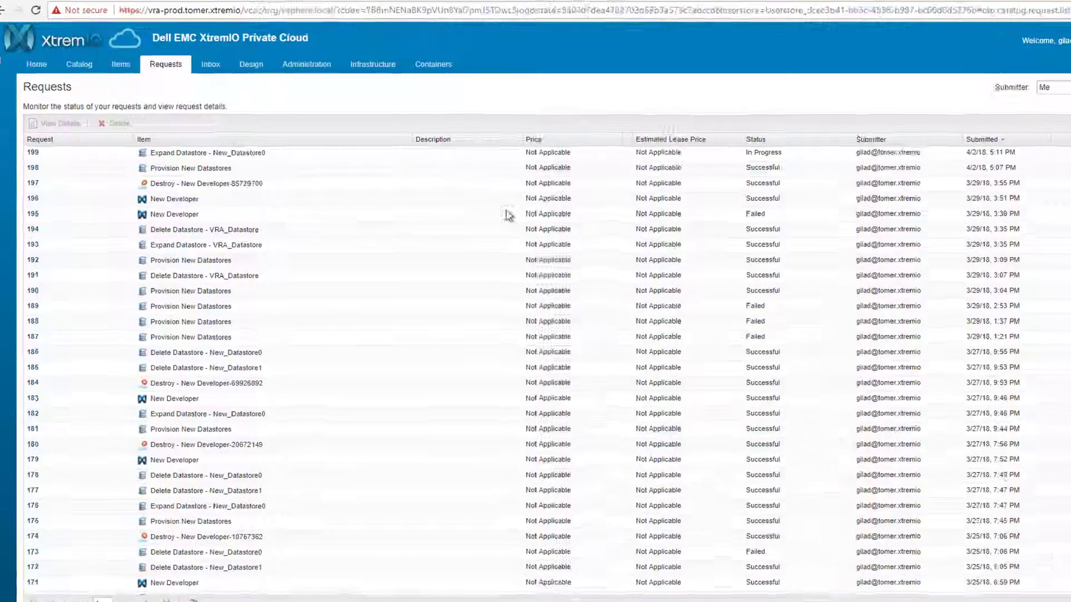
{"action": "key", "text": "alt+Tab"}
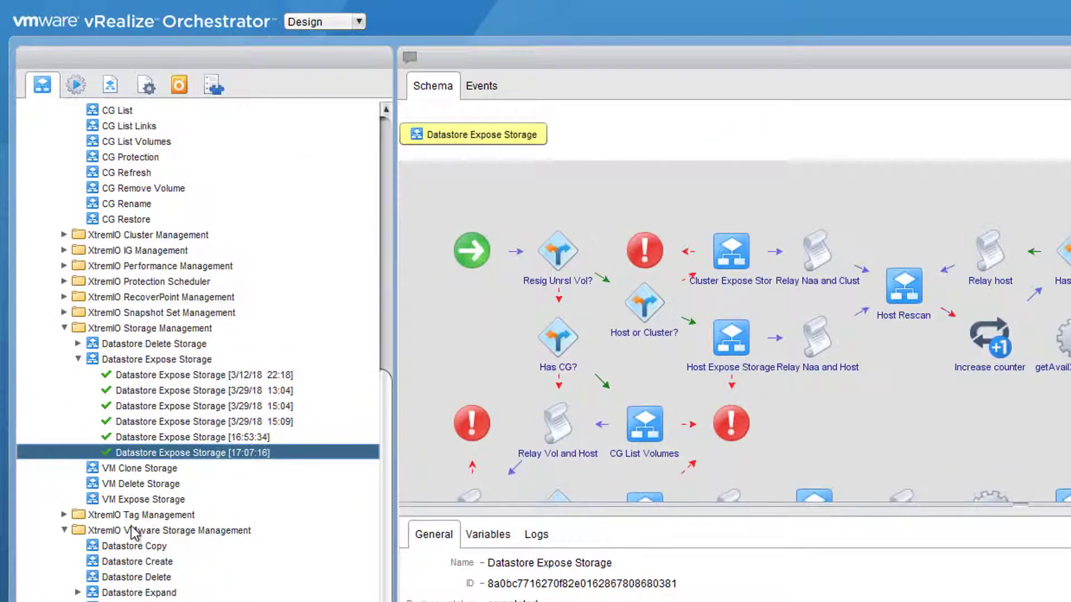
{"action": "scroll", "coordinate": [134, 533], "scroll_direction": "down", "scroll_amount": 4}
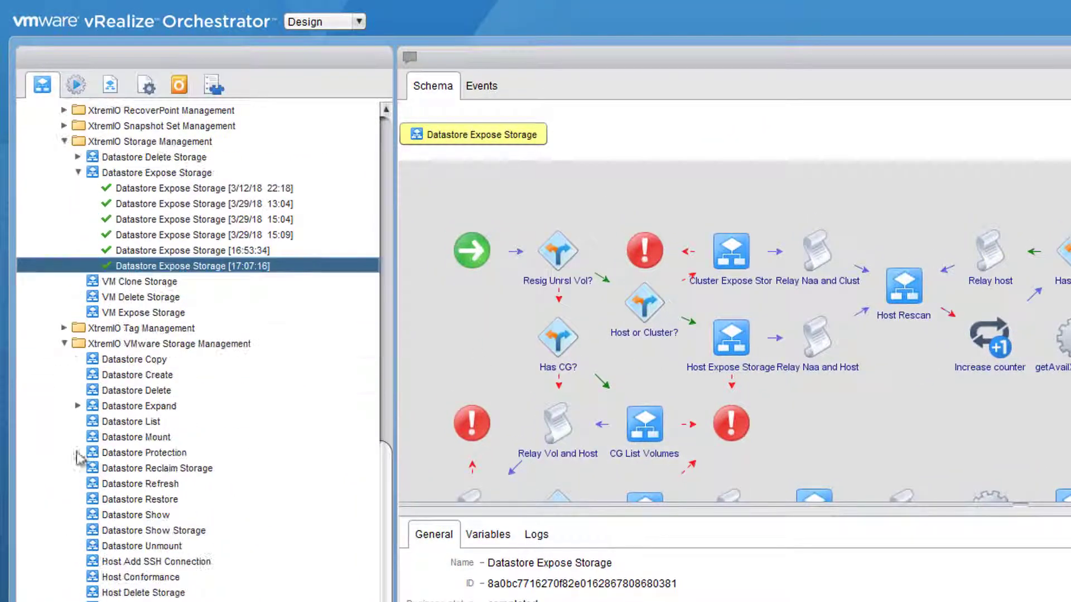
{"action": "left_click", "coordinate": [78, 405]}
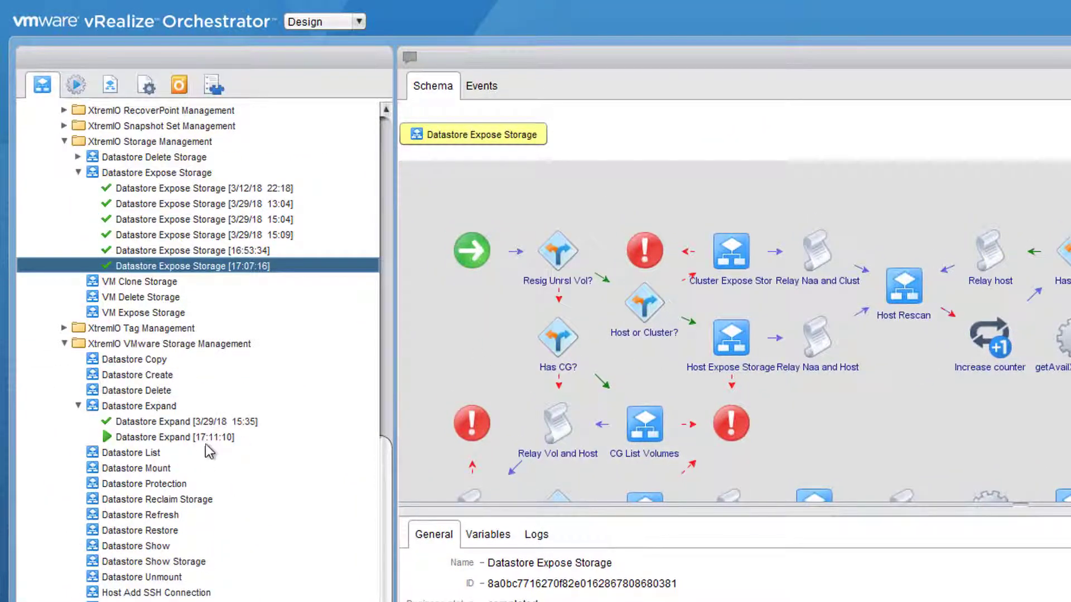
{"action": "left_click", "coordinate": [216, 438]}
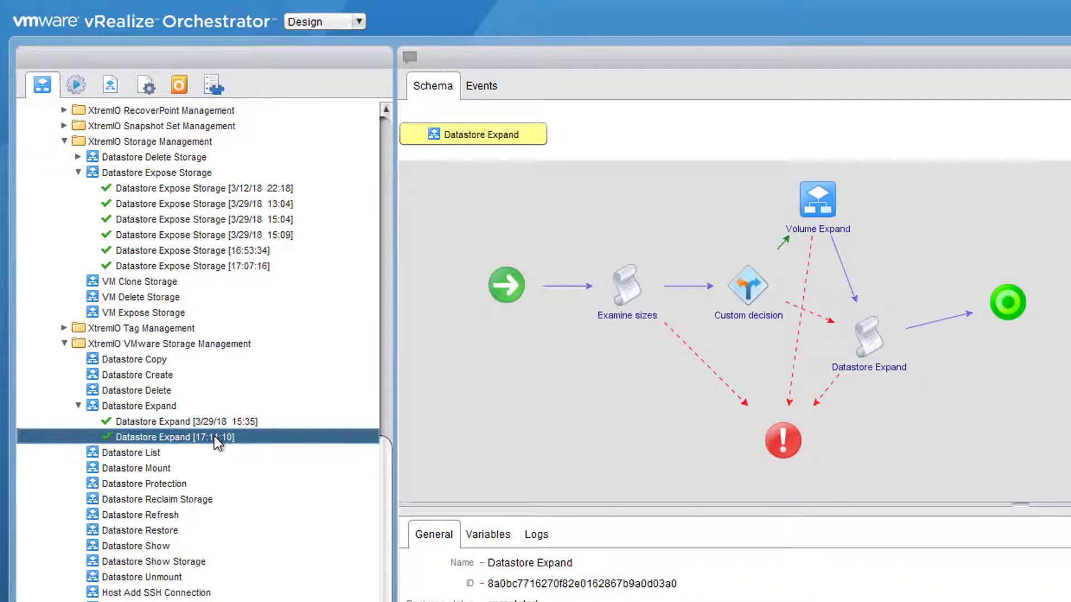
- Return to the portal, refresh the request list, and view the details of New_Datastore0 among the provisioned items
{"action": "key", "text": "alt+Tab"}
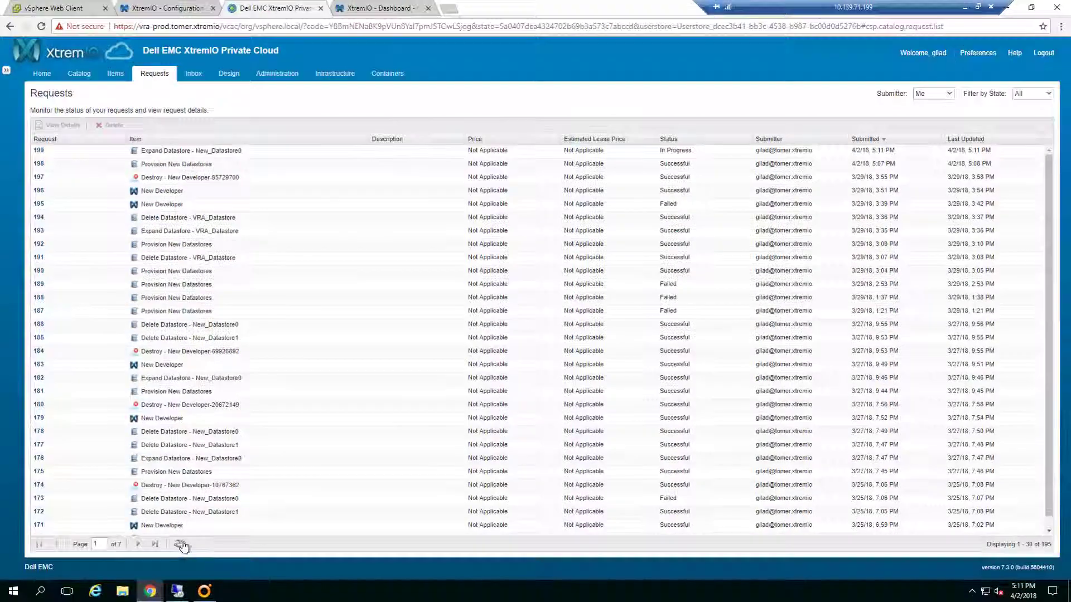
{"action": "left_click", "coordinate": [182, 545]}
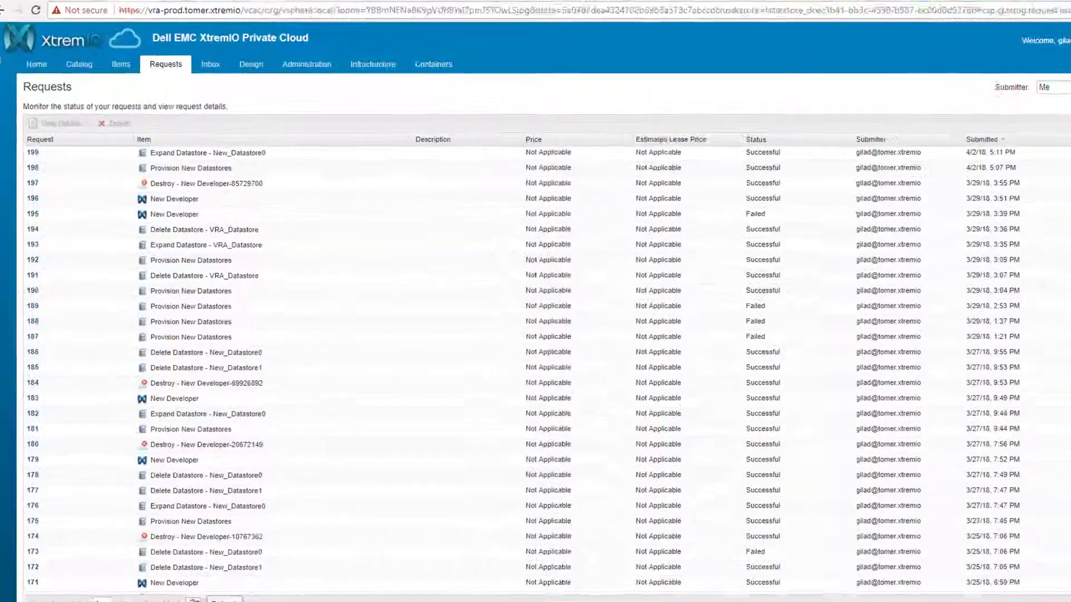
{"action": "left_click", "coordinate": [136, 41]}
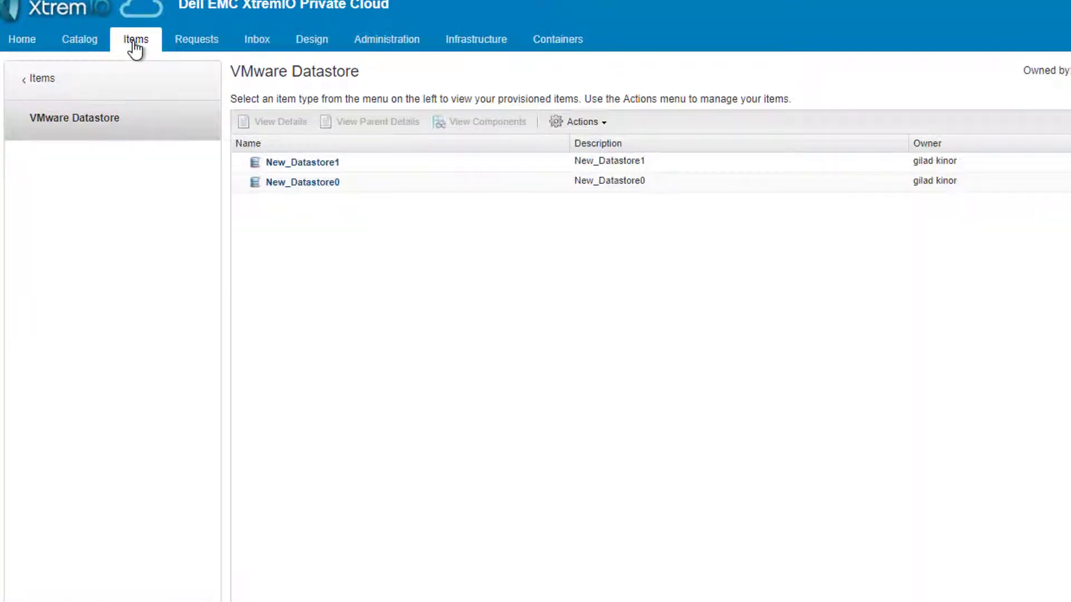
{"action": "left_click", "coordinate": [311, 183]}
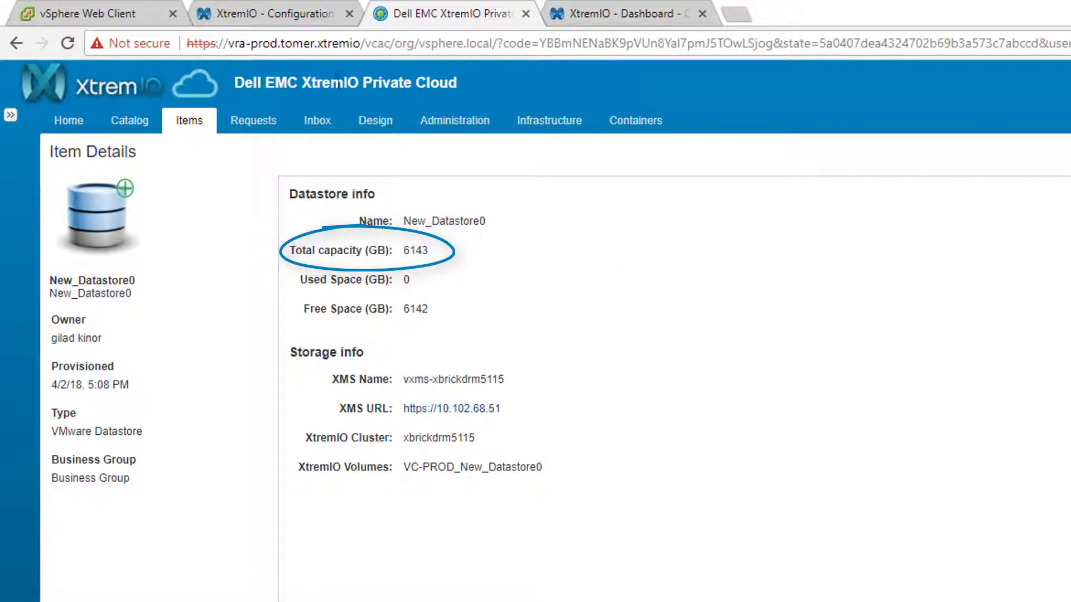
- Check the size of the VC-PROD_New_Datastore0 volume in XtremIO and the device backing of New_Datastore0 in the vSphere Web Client
{"action": "left_click", "coordinate": [282, 13]}
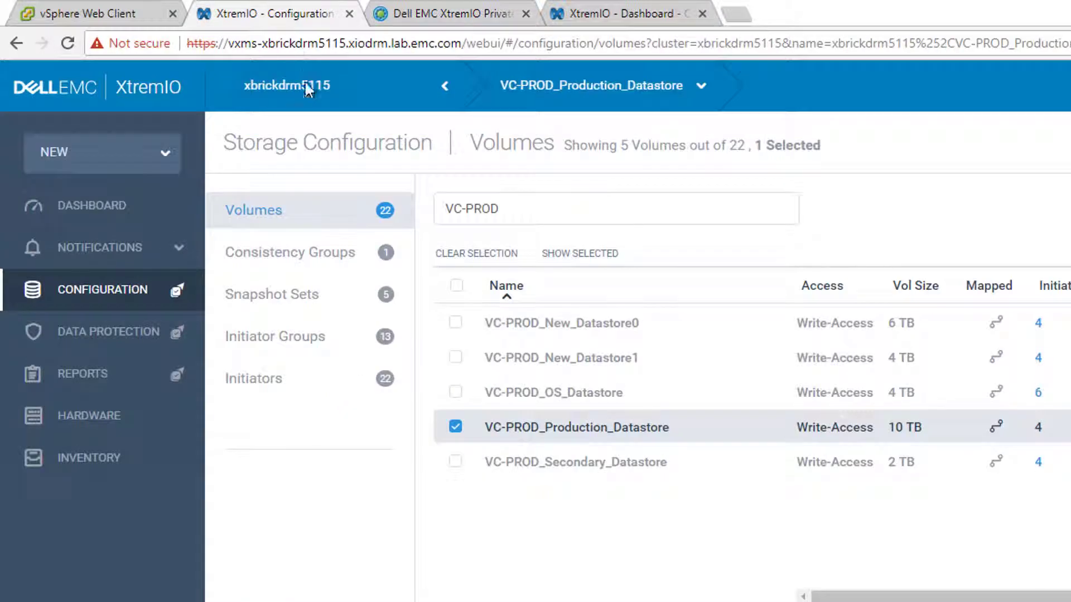
{"action": "left_click", "coordinate": [455, 428]}
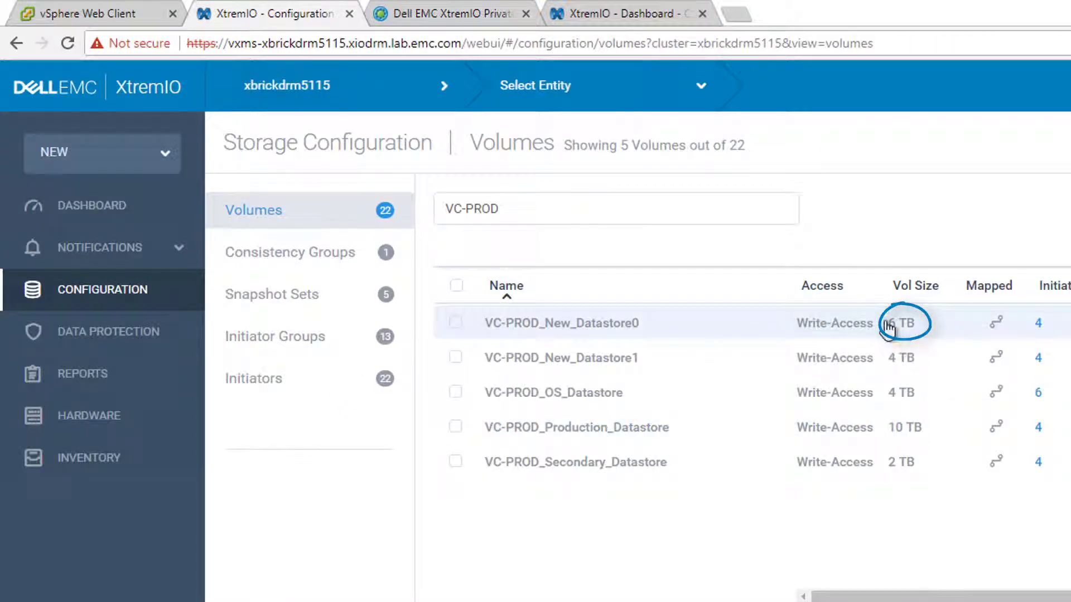
{"action": "left_click", "coordinate": [89, 13]}
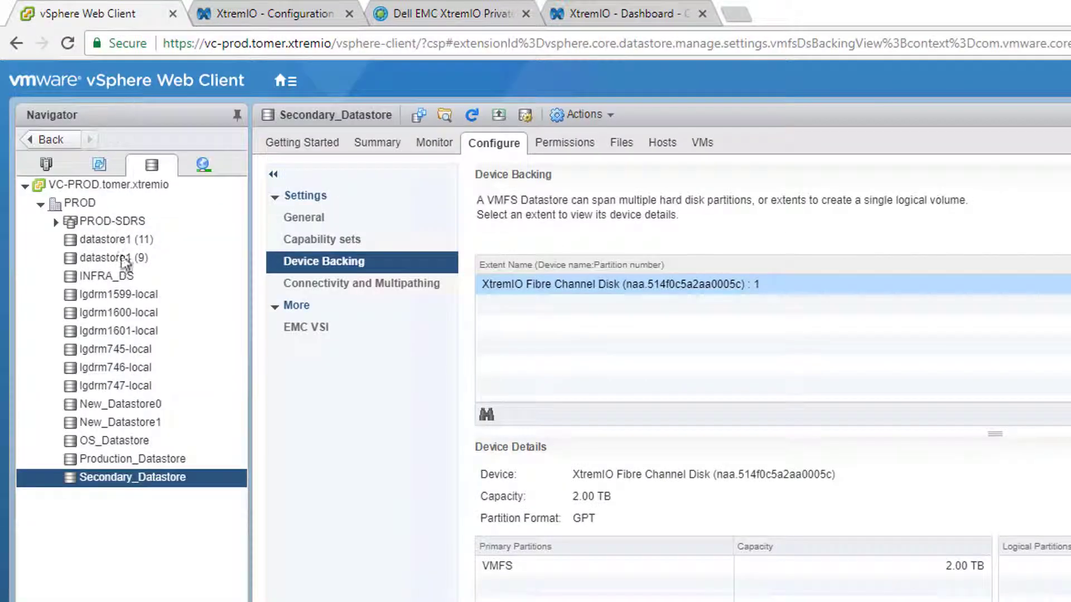
{"action": "left_click", "coordinate": [129, 407]}
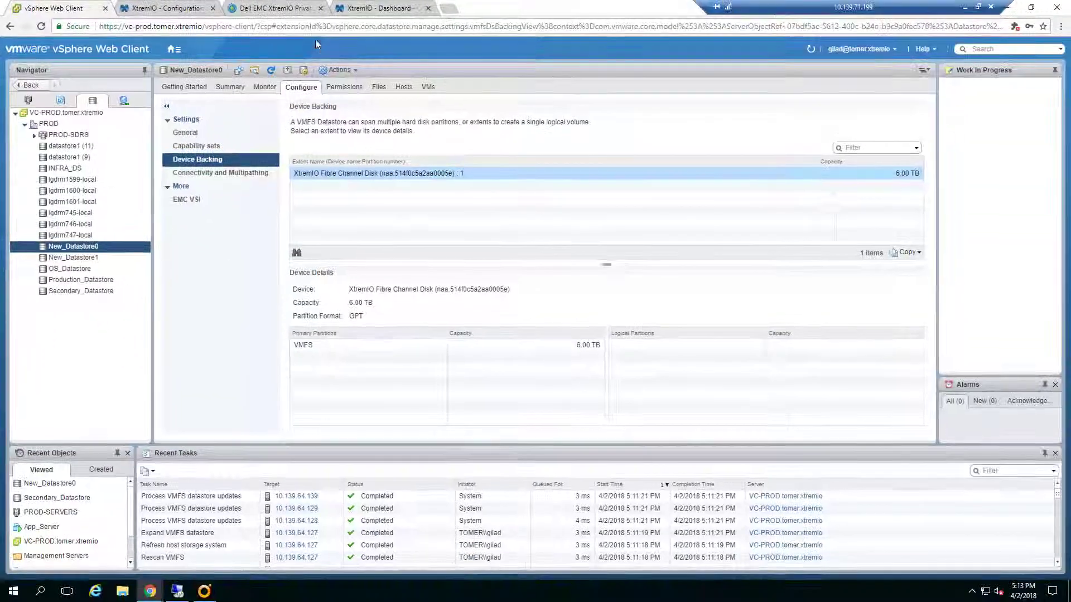
- Return to the portal and open the Provision New Datastores XaaS blueprint from the design area
{"action": "left_click", "coordinate": [282, 14]}
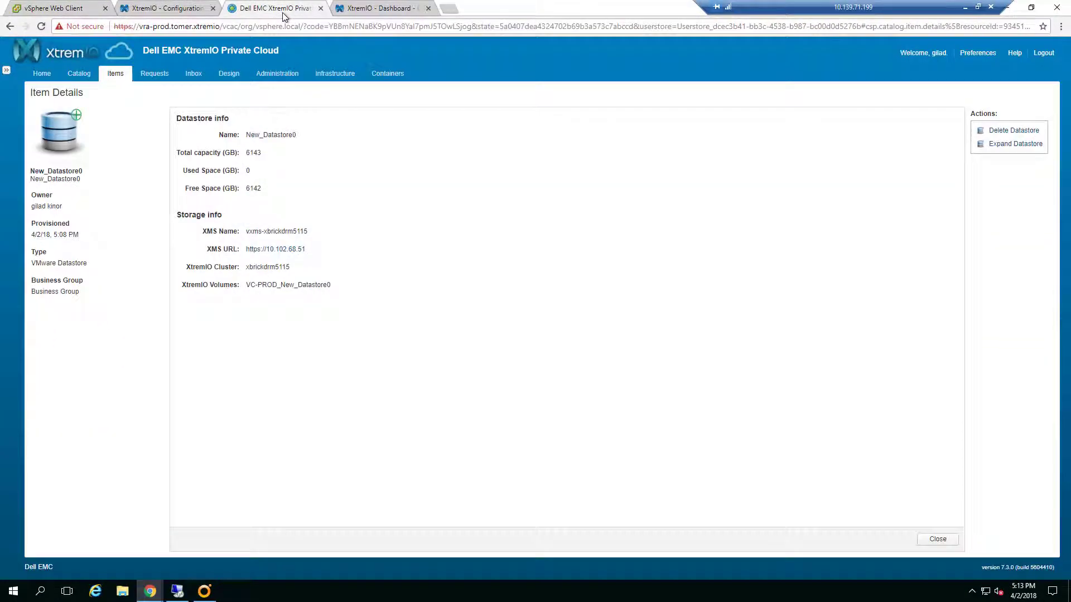
{"action": "left_click", "coordinate": [227, 76]}
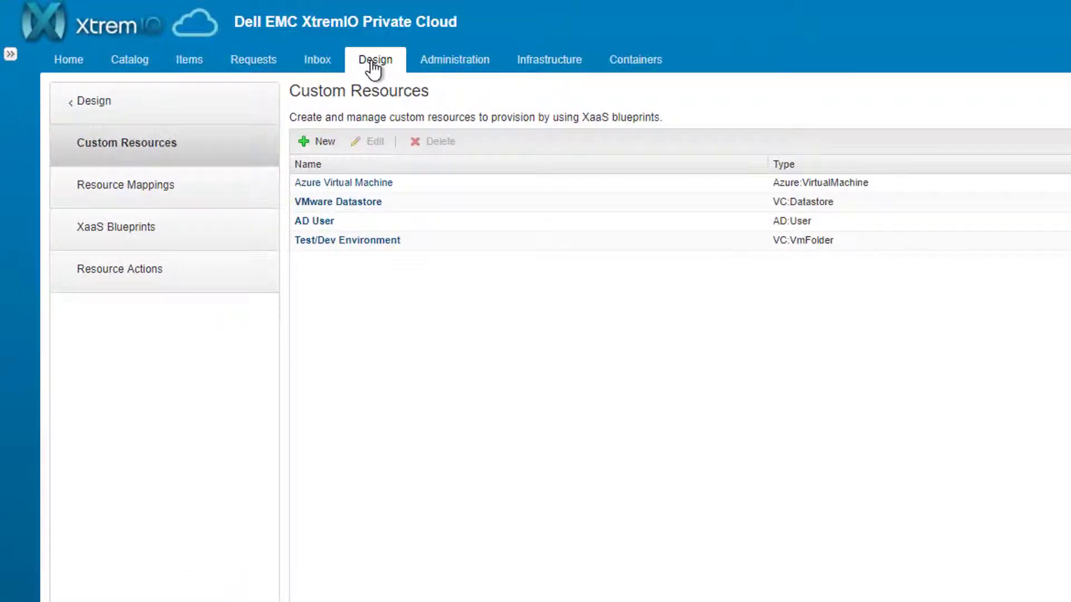
{"action": "left_click", "coordinate": [248, 237]}
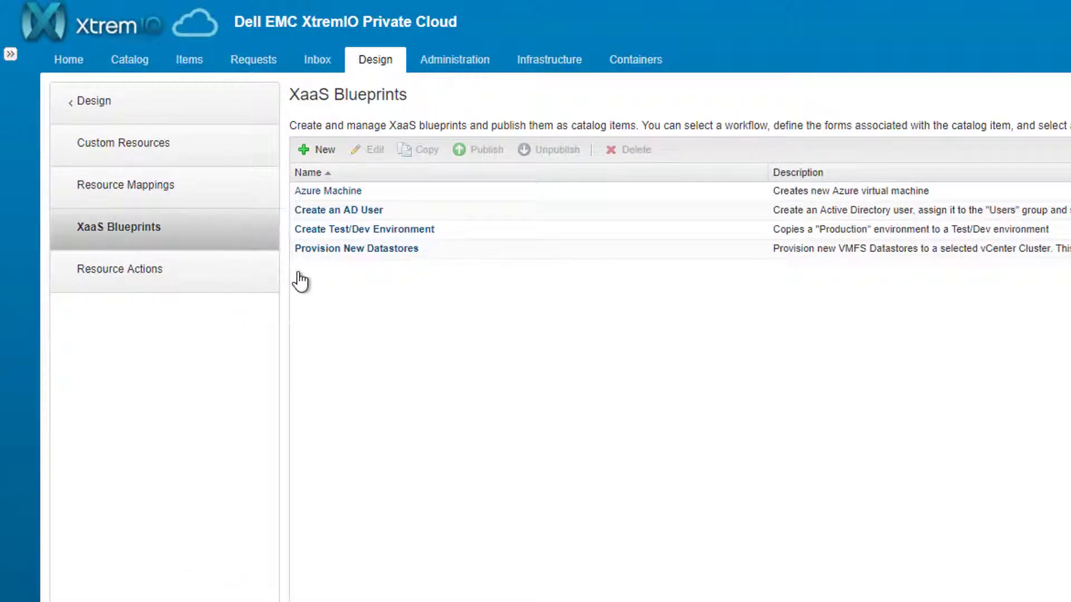
{"action": "left_click", "coordinate": [340, 250]}
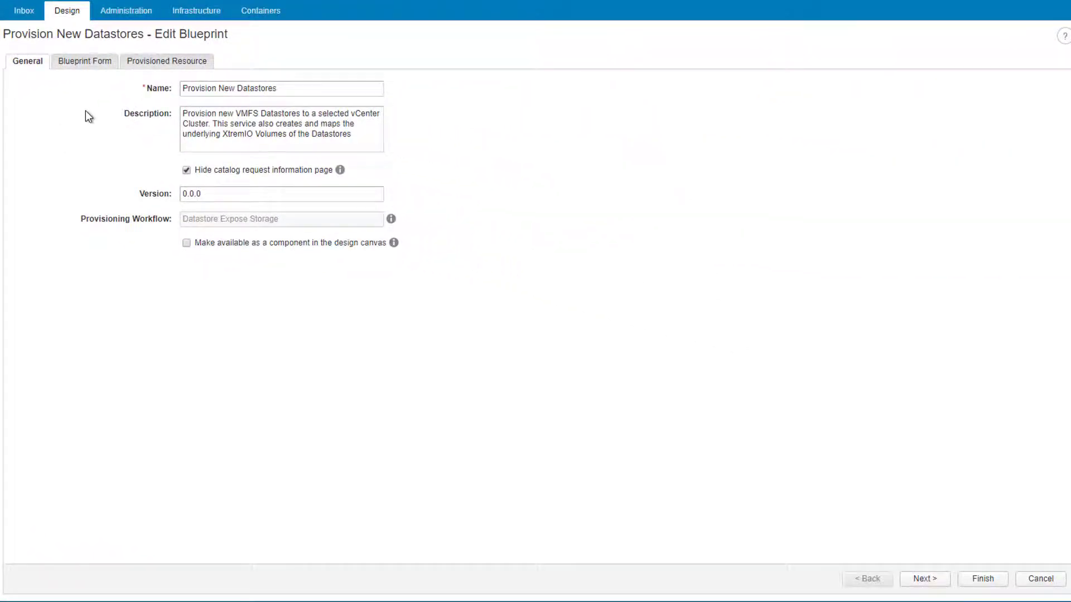
- Examine the blueprint's request form and the XMS Server field's constraints, and close the blueprint without saving
{"action": "left_click", "coordinate": [81, 64]}
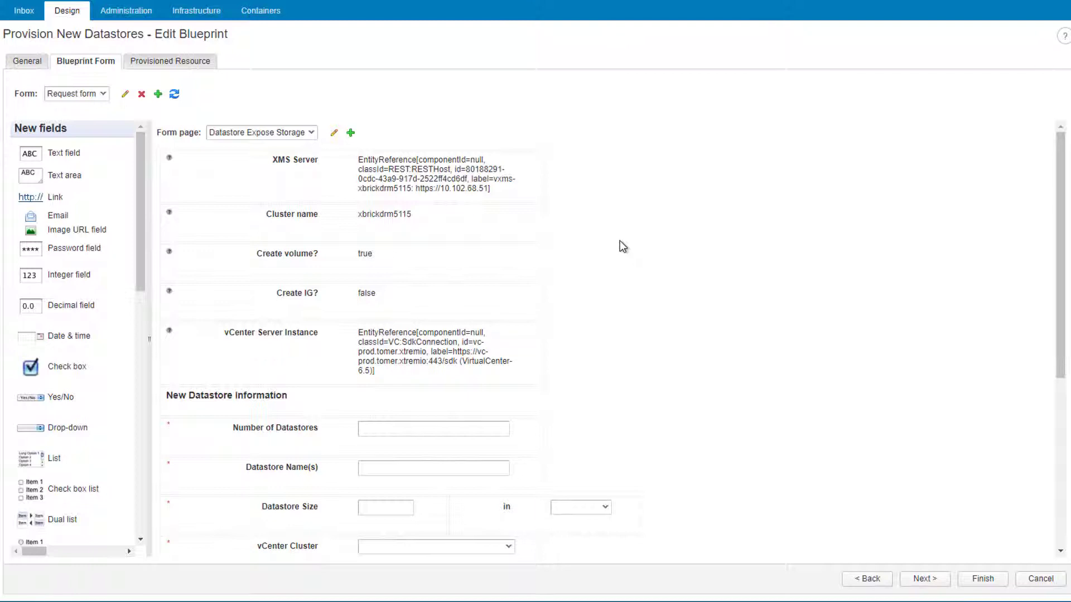
{"action": "left_click", "coordinate": [410, 169]}
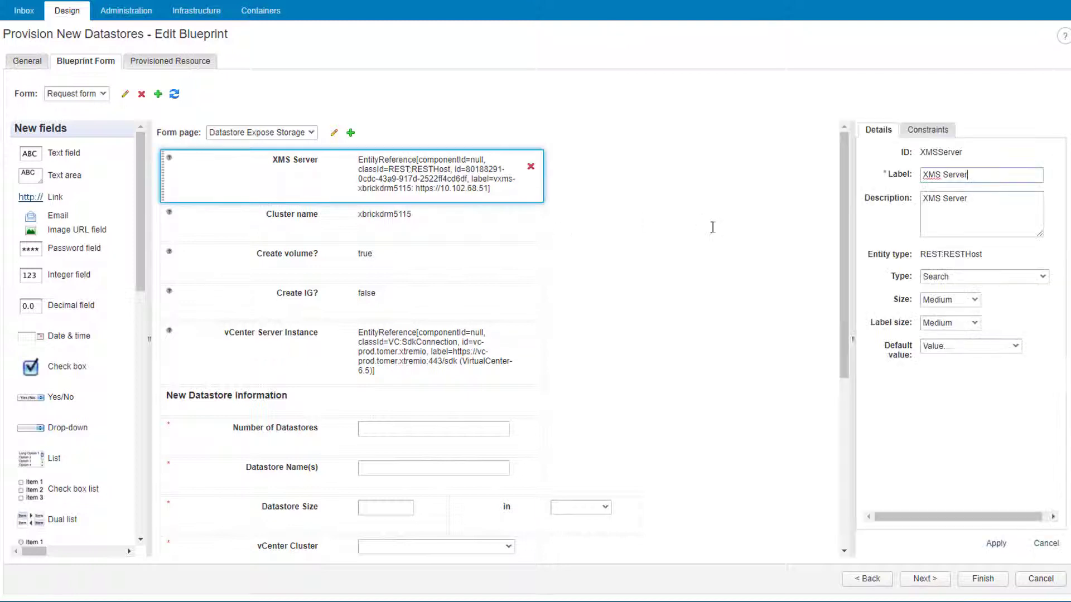
{"action": "left_click", "coordinate": [929, 131]}
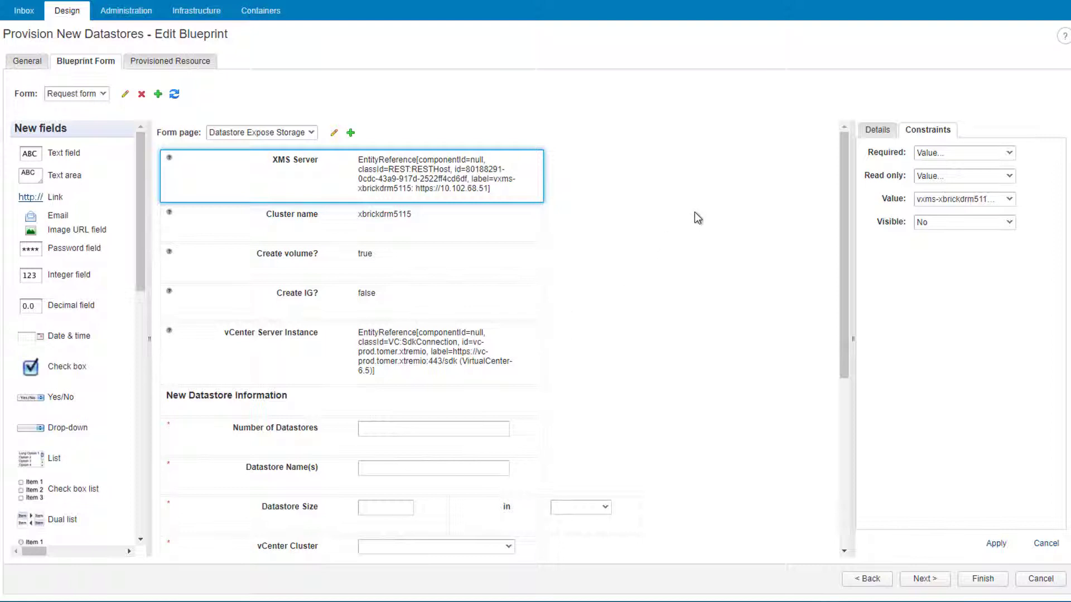
{"action": "scroll", "coordinate": [664, 222], "scroll_direction": "down", "scroll_amount": 3}
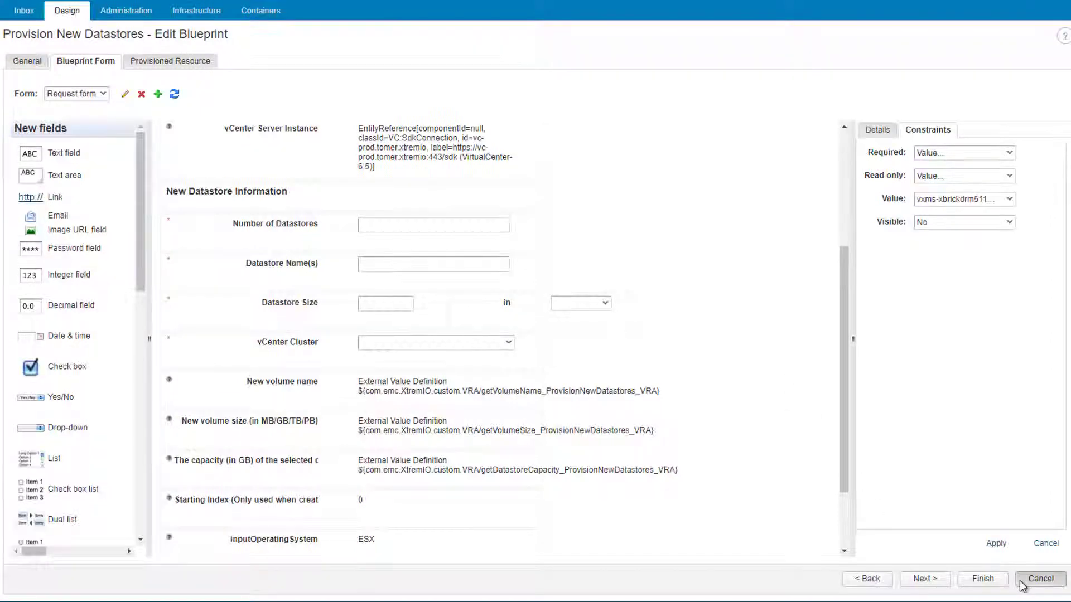
{"action": "left_click", "coordinate": [1041, 579]}
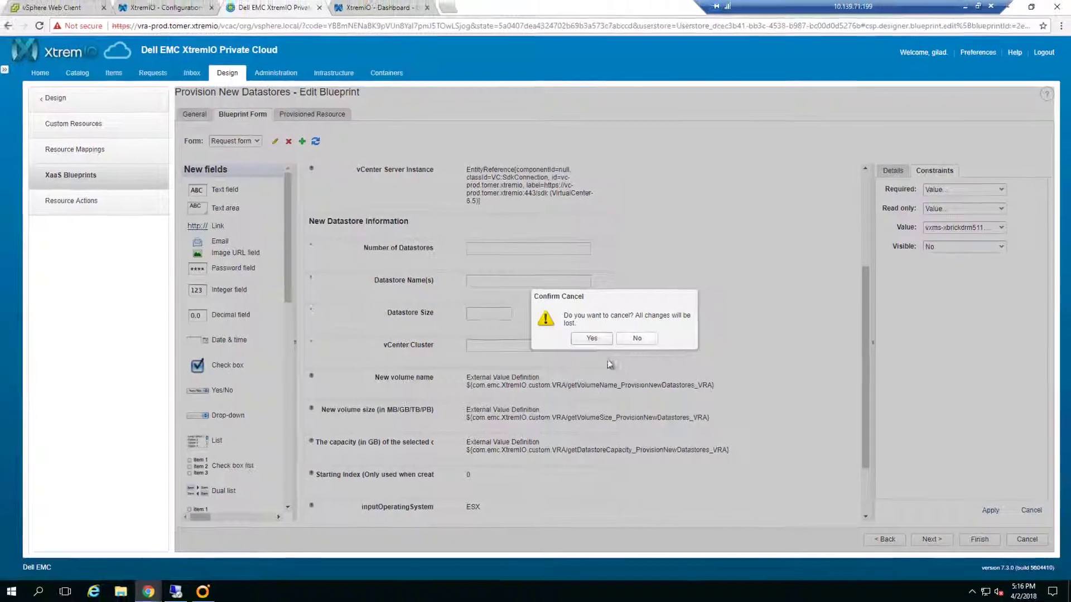
{"action": "left_click", "coordinate": [592, 338]}
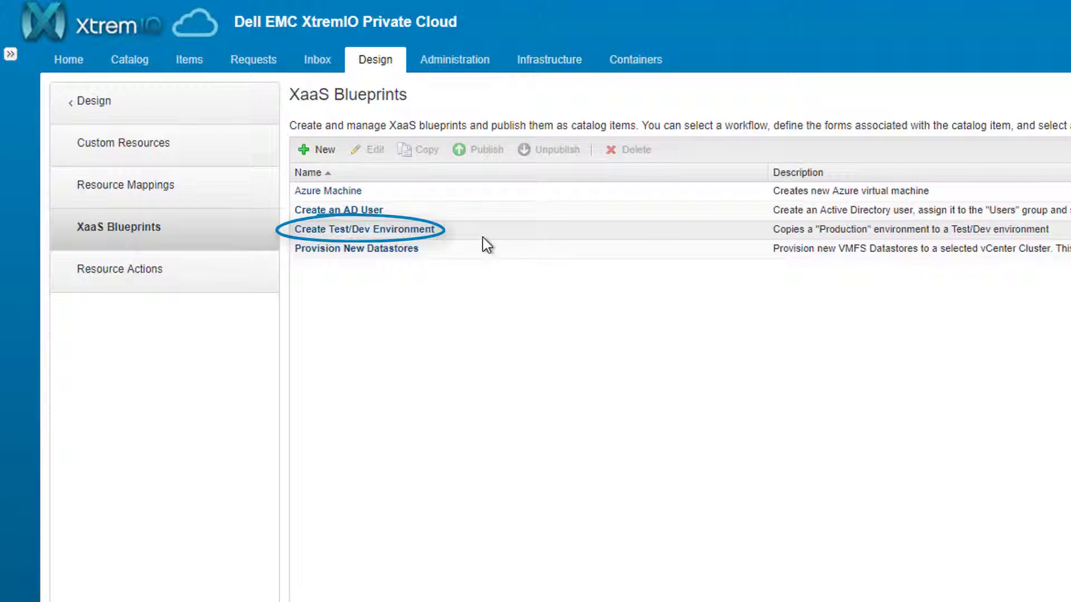
- Leave the XaaS section, open the New Developer blueprint, and view the settings of its Create an AD User component
{"action": "left_click", "coordinate": [196, 113]}
{"action": "left_click", "coordinate": [195, 113]}
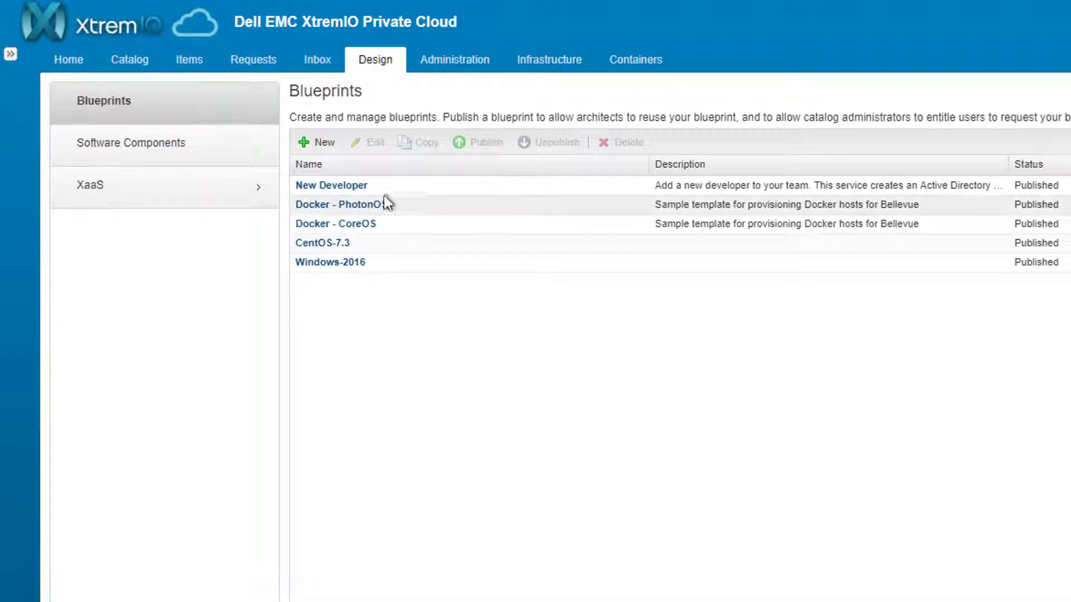
{"action": "left_click", "coordinate": [363, 185]}
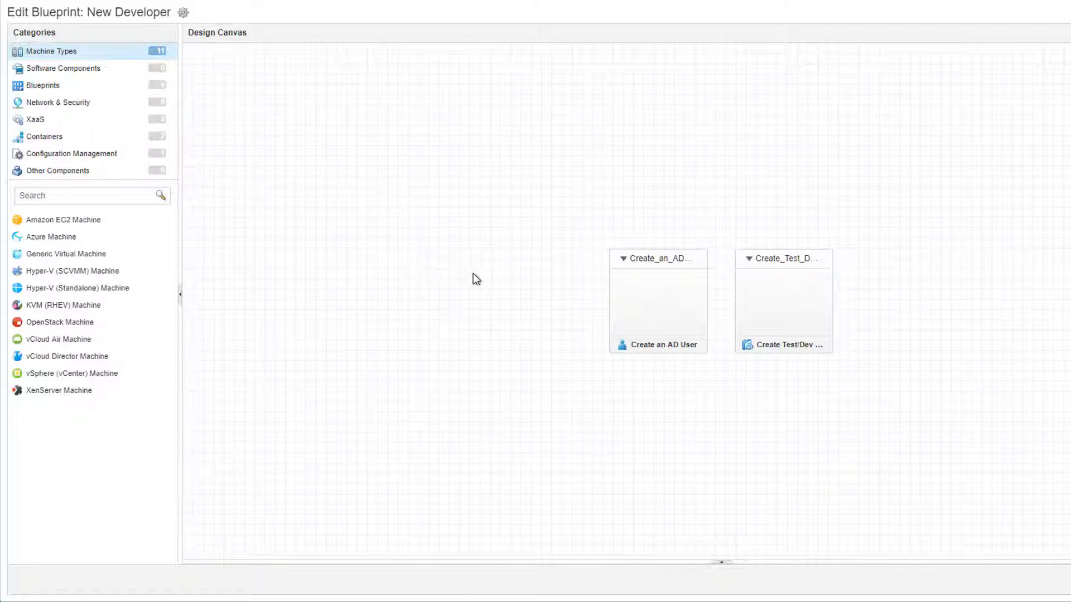
{"action": "left_click", "coordinate": [631, 285]}
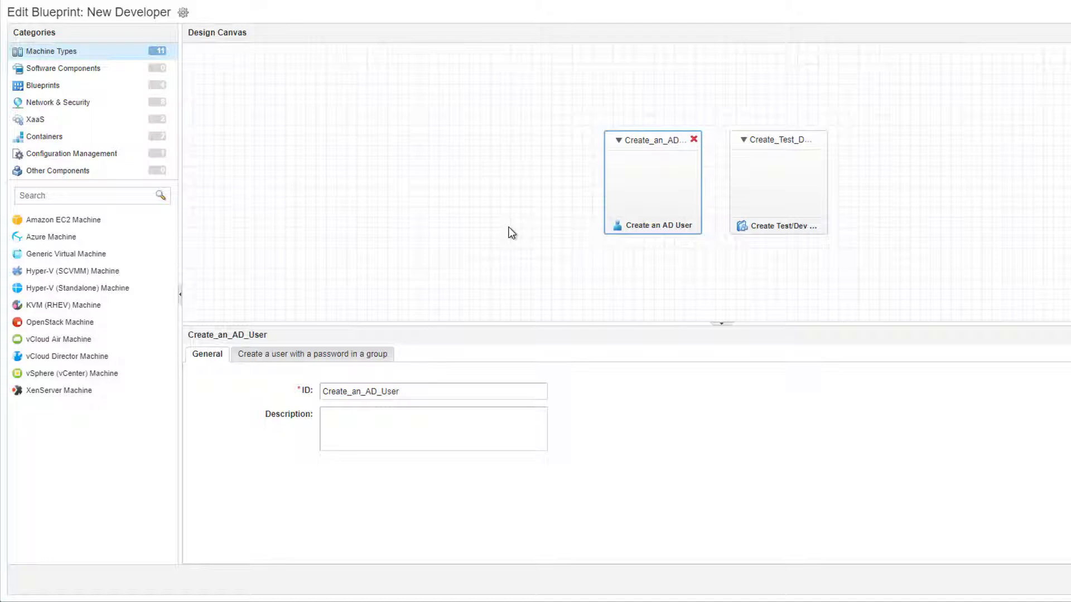
- View the settings of the Create Test/Dev Environment component and close the New Developer blueprint, discarding changes
{"action": "left_click", "coordinate": [748, 177]}
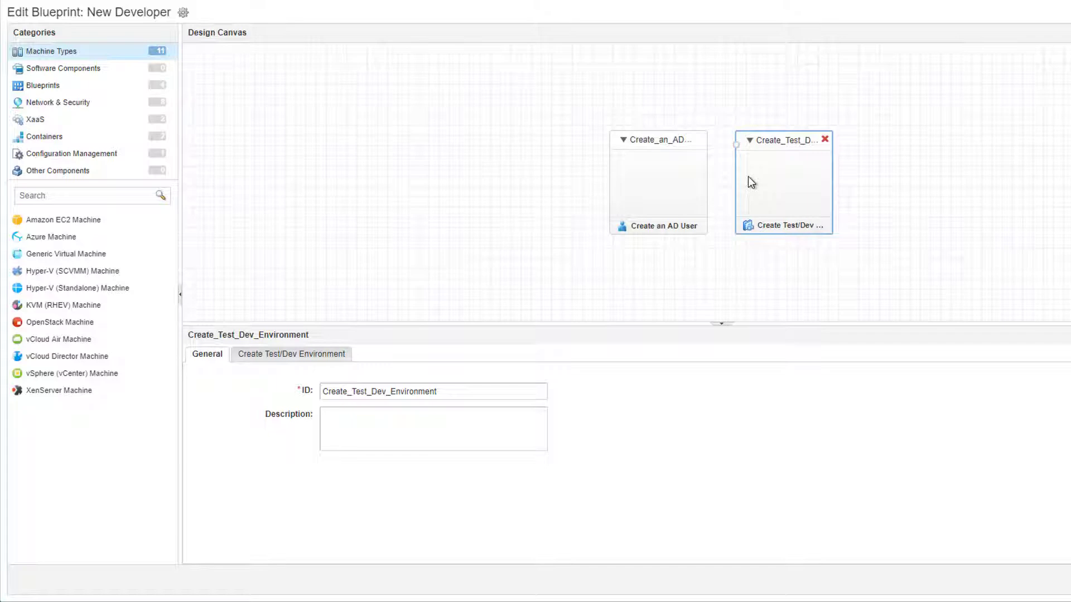
{"action": "left_click", "coordinate": [1025, 540]}
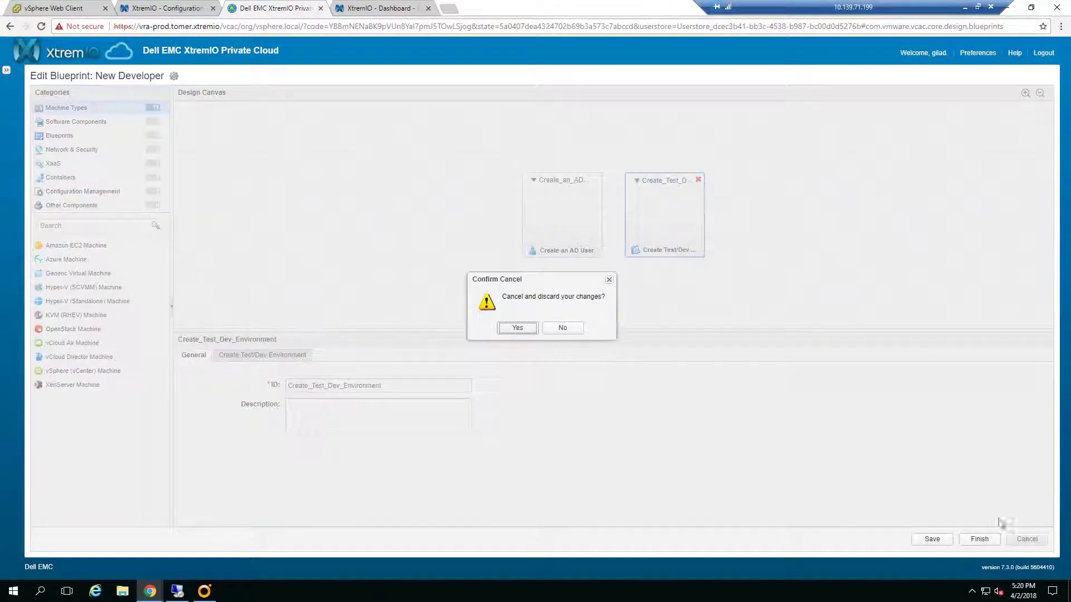
{"action": "left_click", "coordinate": [521, 328]}
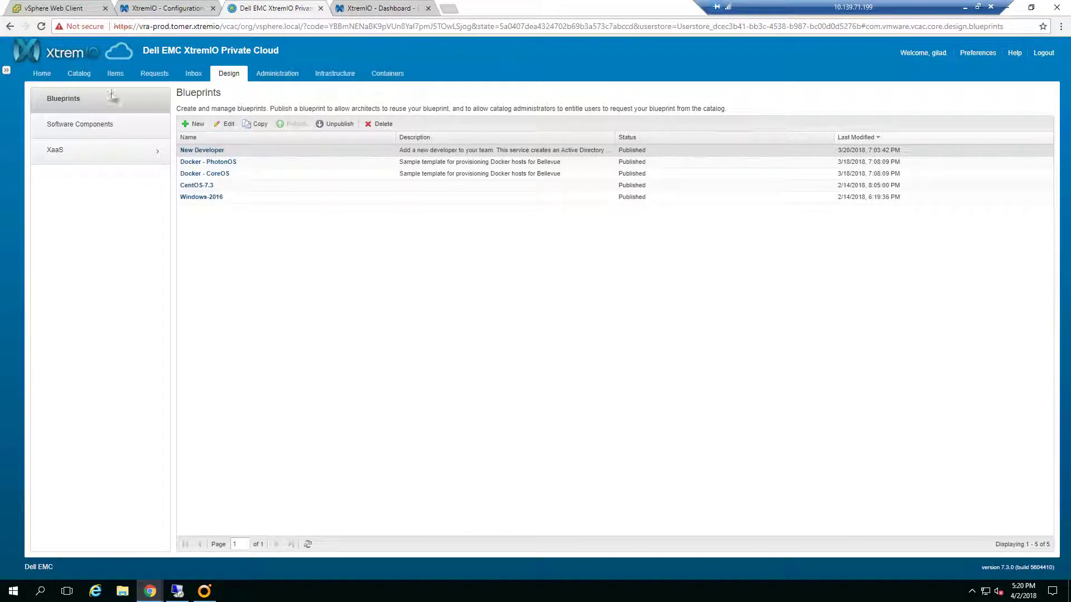
- Start a New Developer request from the service catalog and view the form of its Create_Test_Dev_Environment component
{"action": "left_click", "coordinate": [84, 81]}
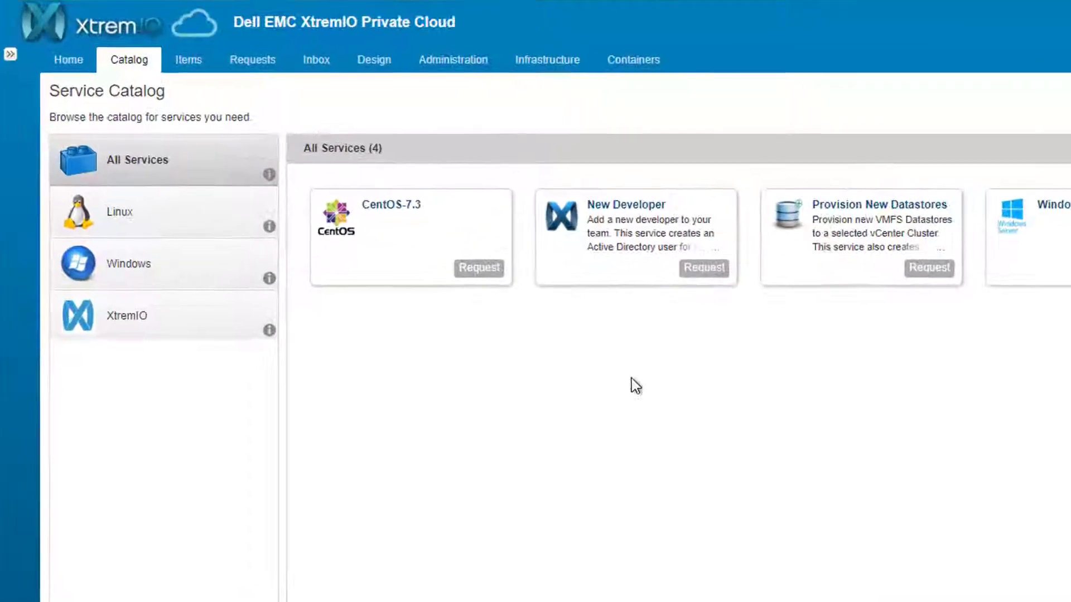
{"action": "left_click", "coordinate": [705, 270]}
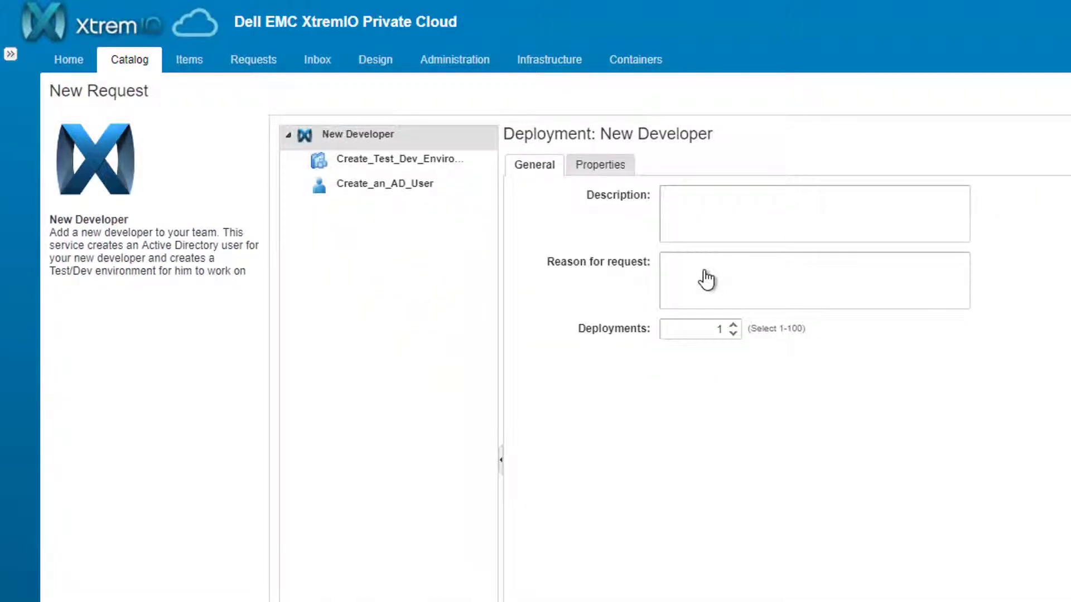
{"action": "left_click", "coordinate": [475, 163]}
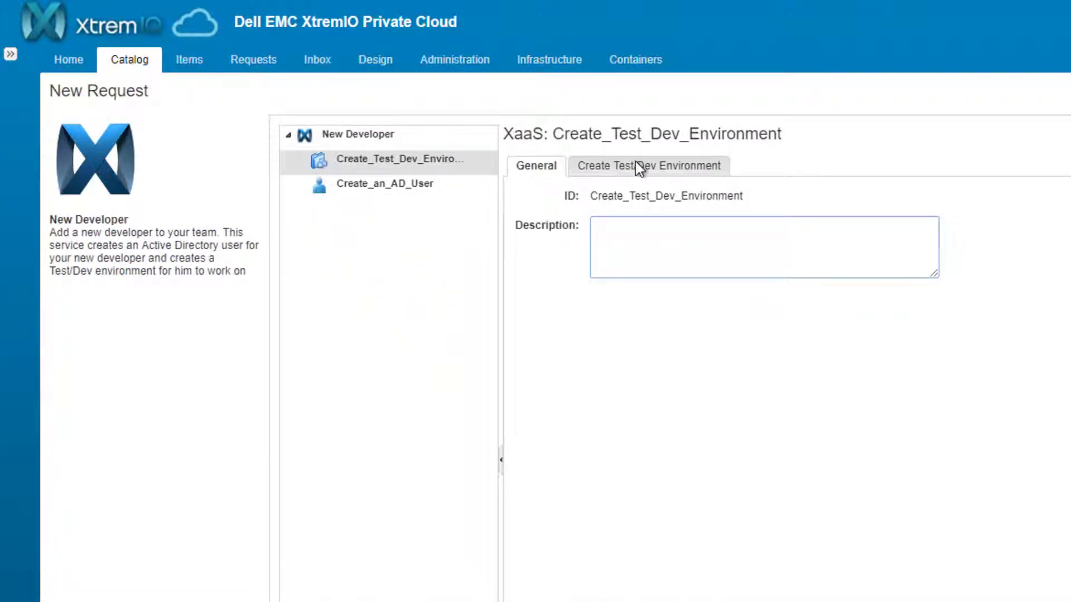
{"action": "left_click", "coordinate": [638, 171]}
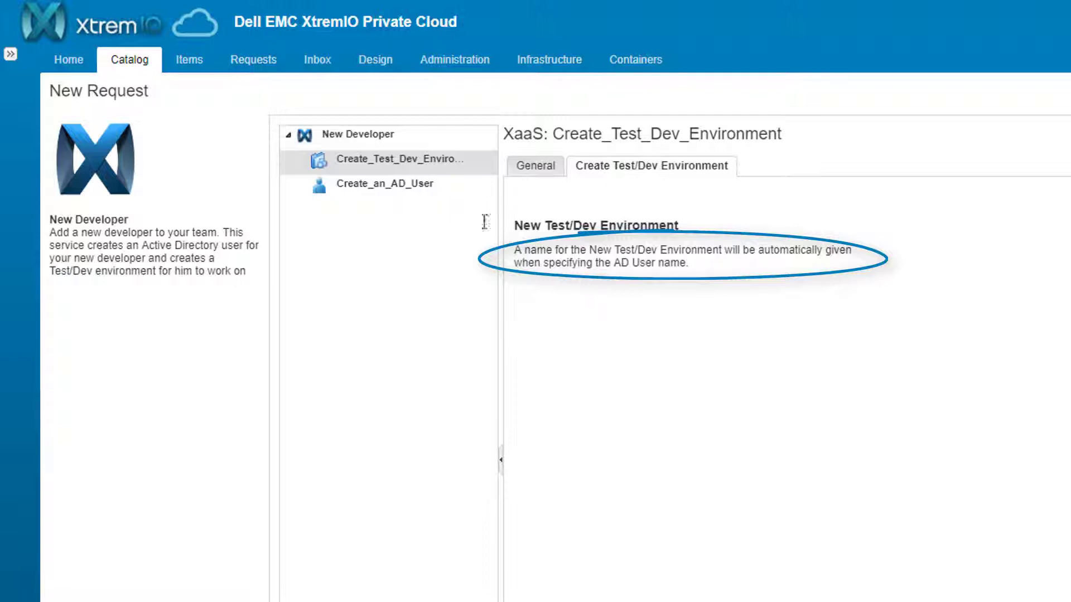
- Enter the new developer's user name for the Create_an_AD_User component, submit the request, and show the list of requests
{"action": "left_click", "coordinate": [447, 187]}
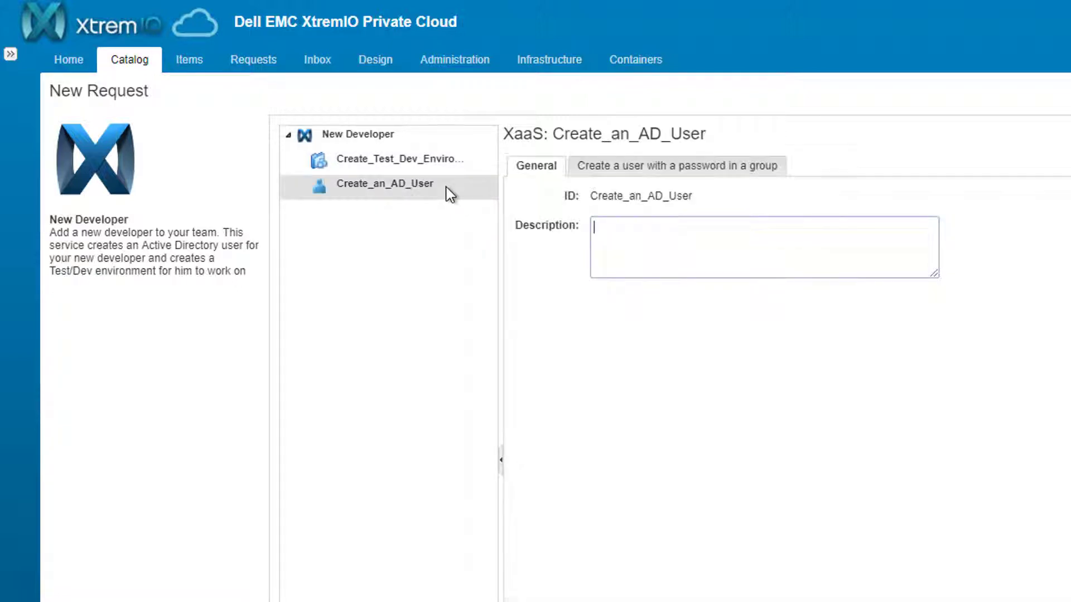
{"action": "left_click", "coordinate": [639, 167]}
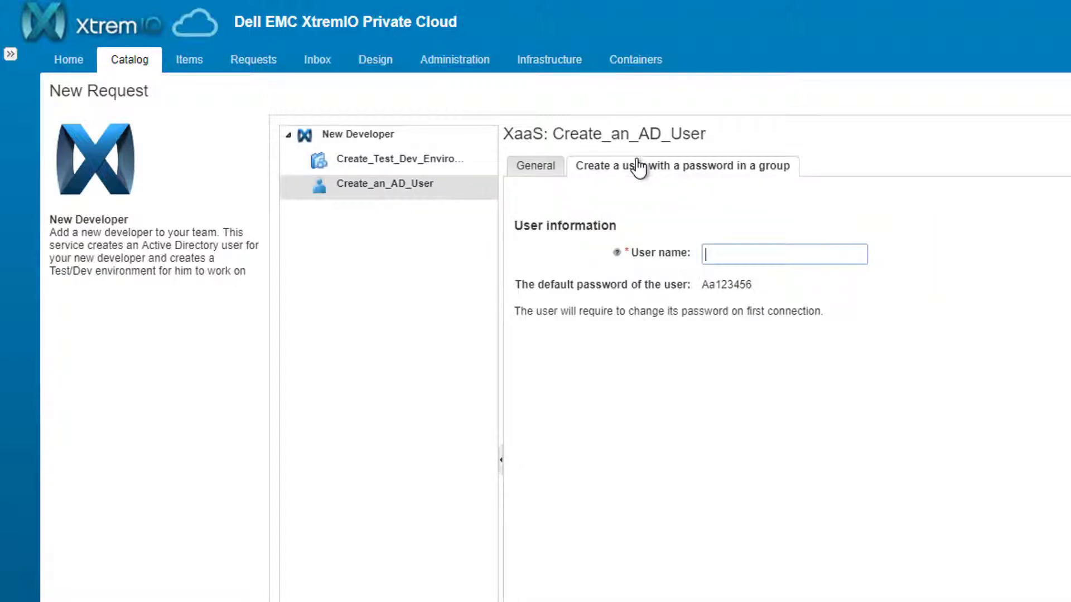
{"action": "left_click", "coordinate": [760, 254]}
{"action": "type", "text": "John"}
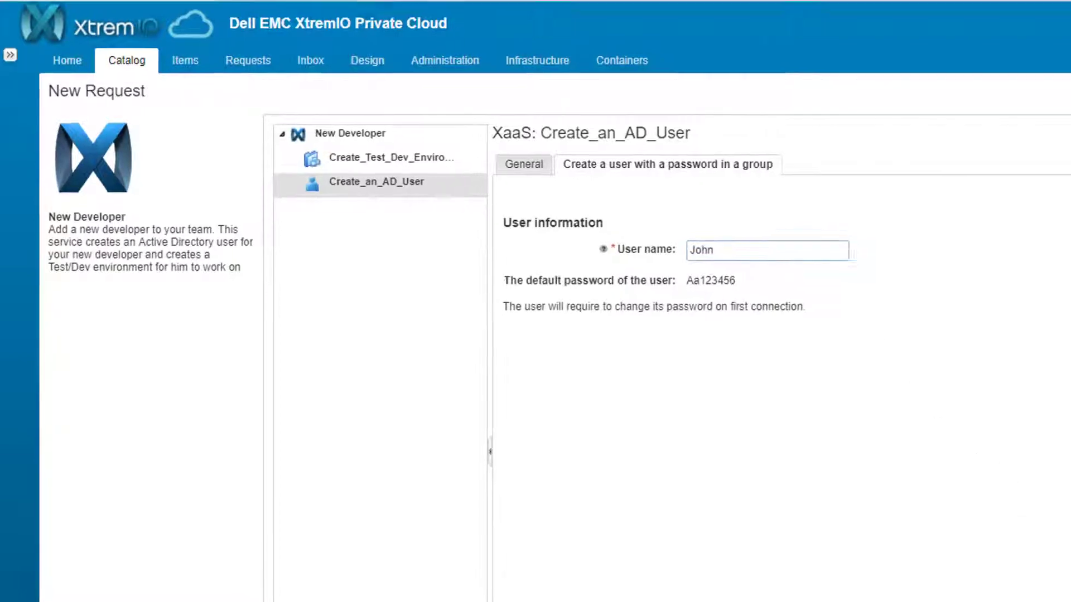
{"action": "left_click", "coordinate": [980, 540]}
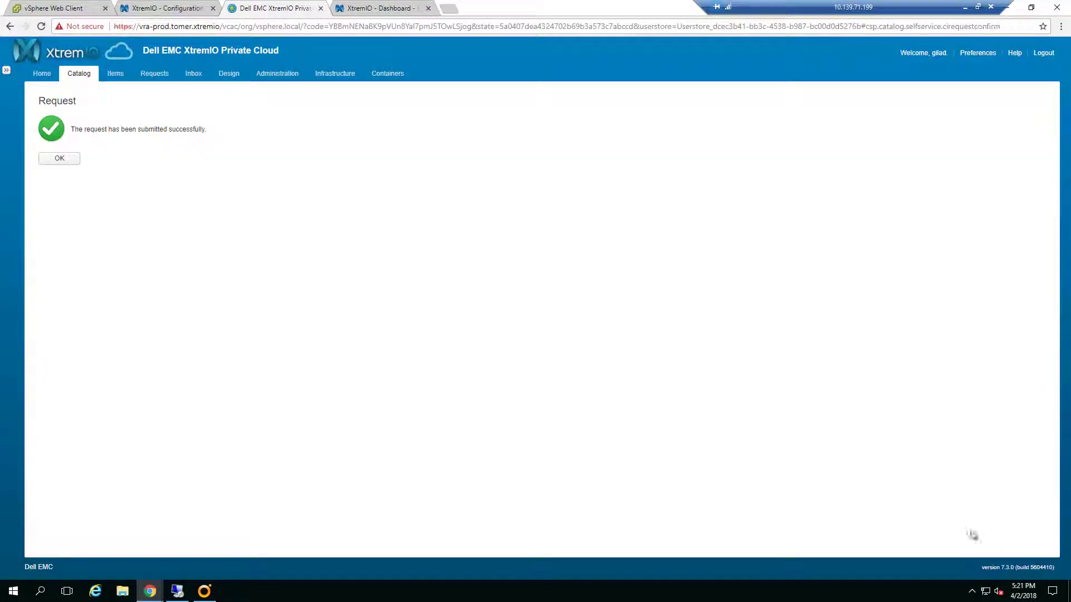
{"action": "left_click", "coordinate": [64, 158]}
{"action": "left_click", "coordinate": [154, 78]}
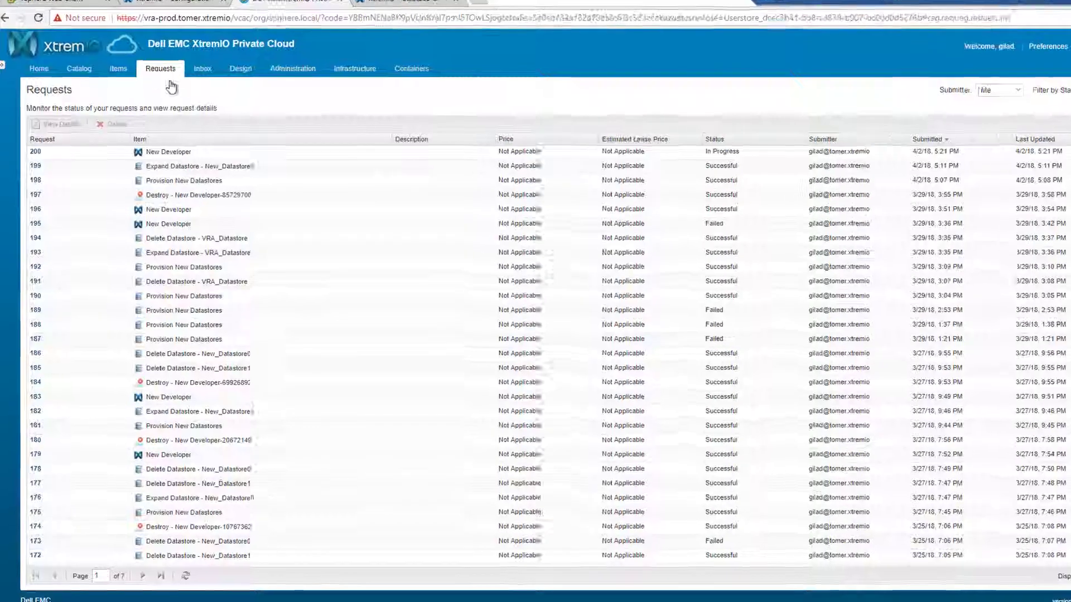
- Switch to vRealize Orchestrator and check the runs of Create Test/Dev Environment and of Create a user with a password in a group
{"action": "key", "text": "alt+Tab"}
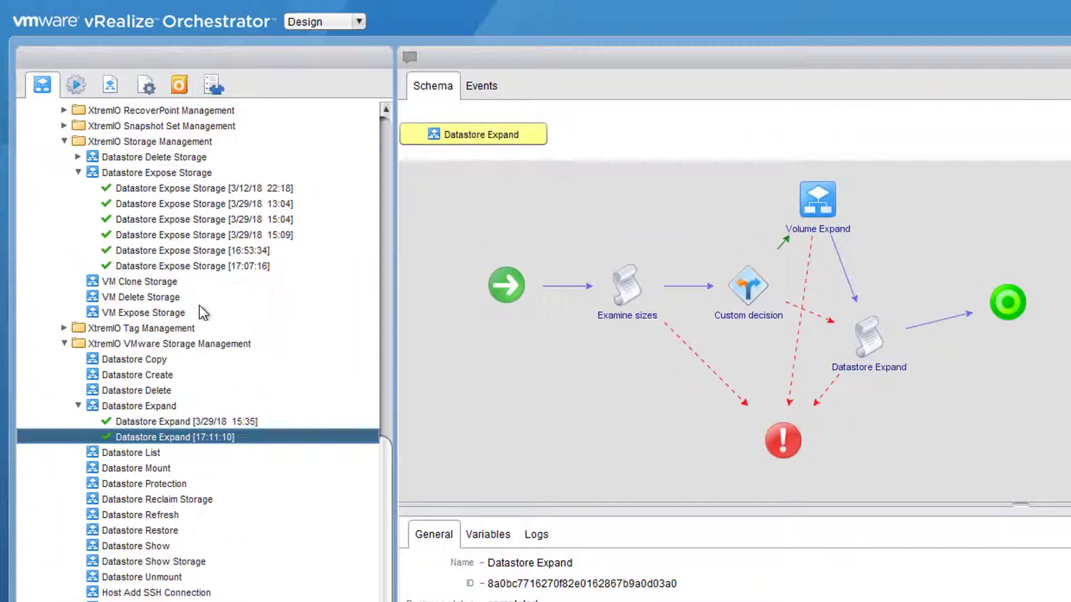
{"action": "scroll", "coordinate": [199, 308], "scroll_direction": "up", "scroll_amount": 15}
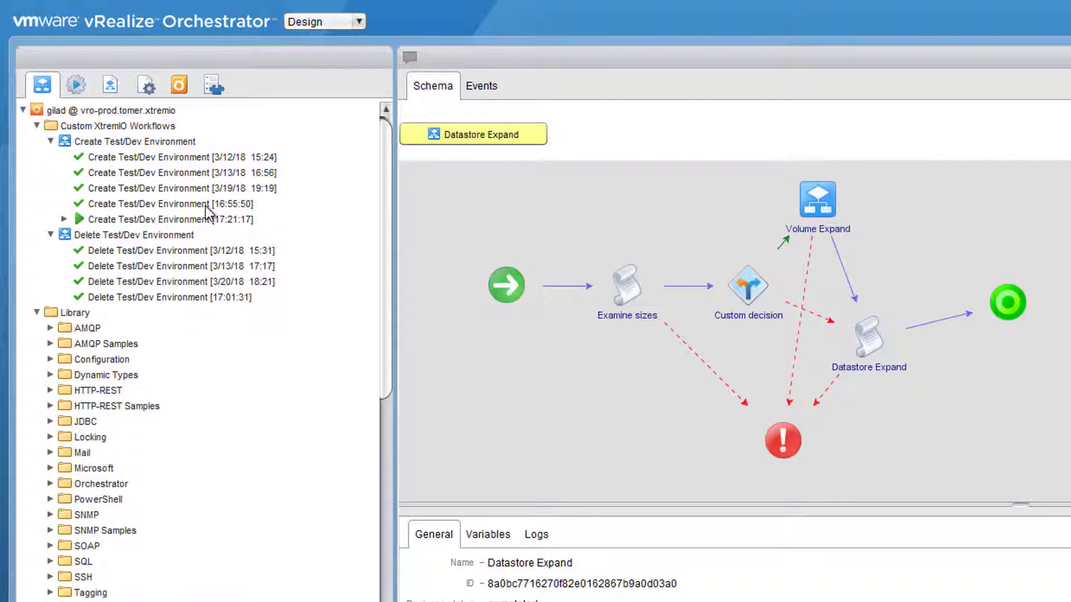
{"action": "scroll", "coordinate": [176, 463], "scroll_direction": "down", "scroll_amount": 5}
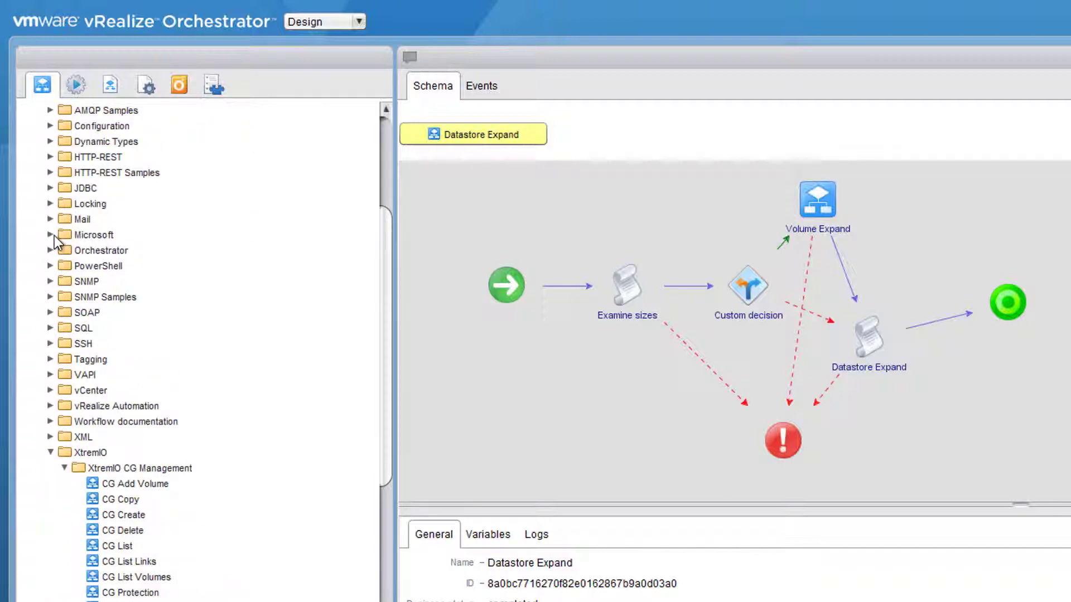
{"action": "left_click", "coordinate": [50, 235]}
{"action": "left_click", "coordinate": [64, 251]}
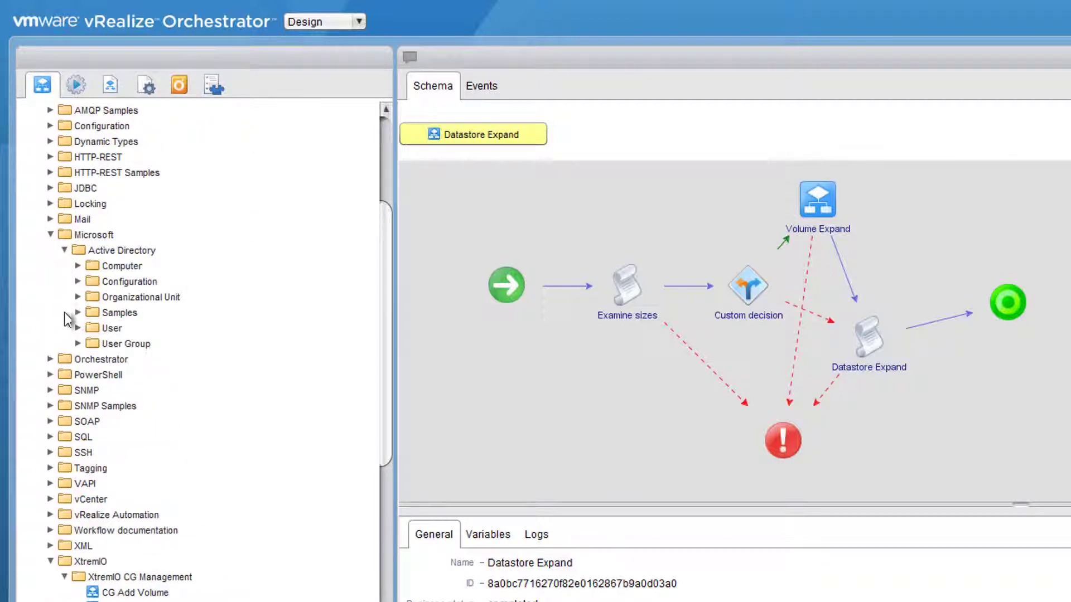
{"action": "left_click", "coordinate": [77, 328]}
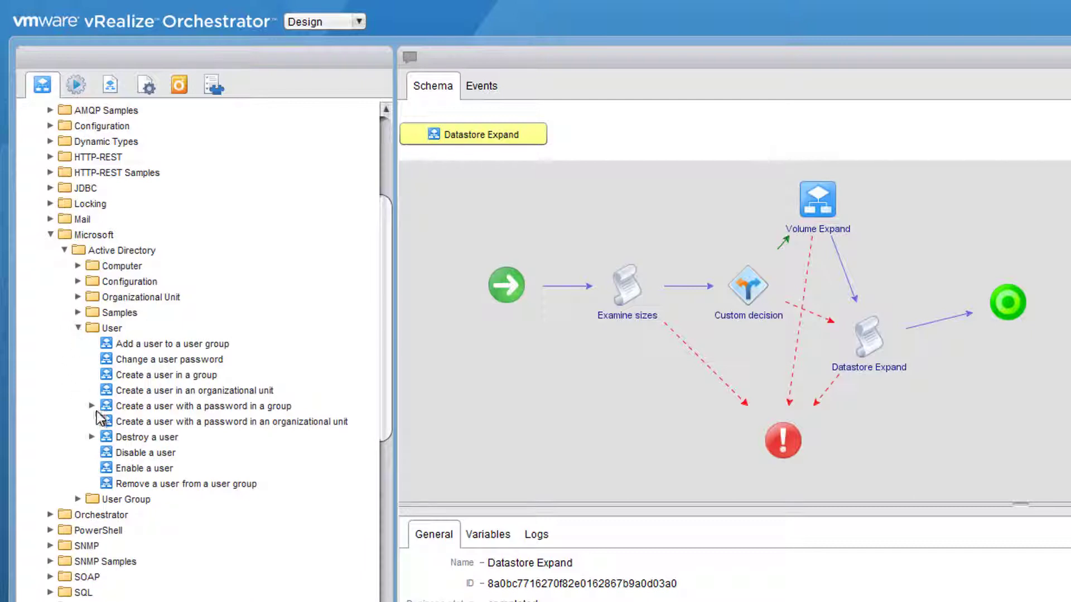
{"action": "left_click", "coordinate": [92, 405]}
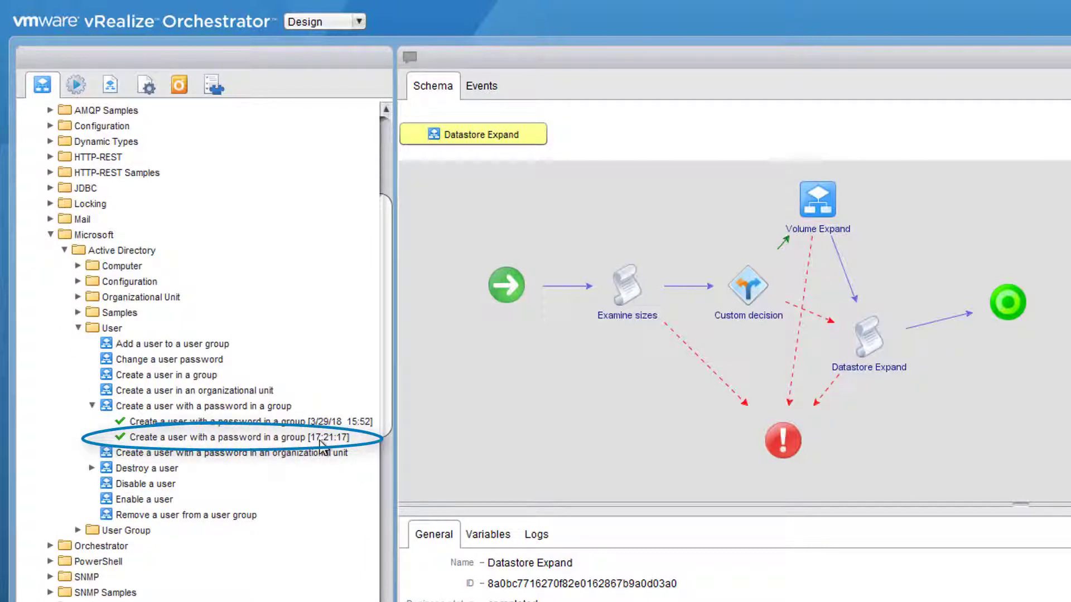
- Switch to Active Directory Users and Computers, refresh the Users container, and select the new developer's account
{"action": "key", "text": "alt+Tab"}
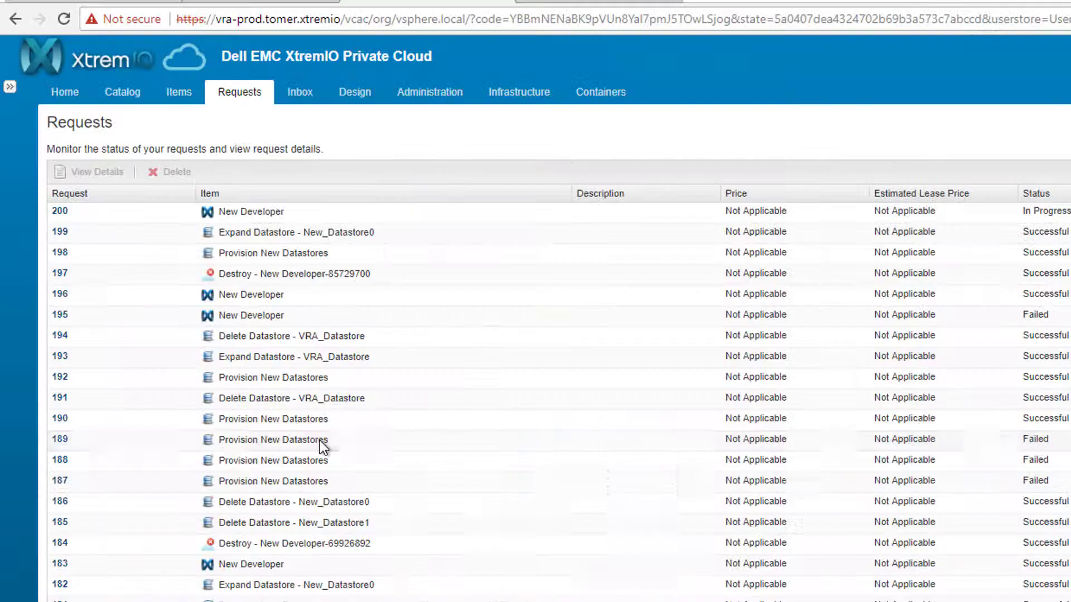
{"action": "key", "text": "alt+Tab"}
{"action": "key", "text": "alt+Tab"}
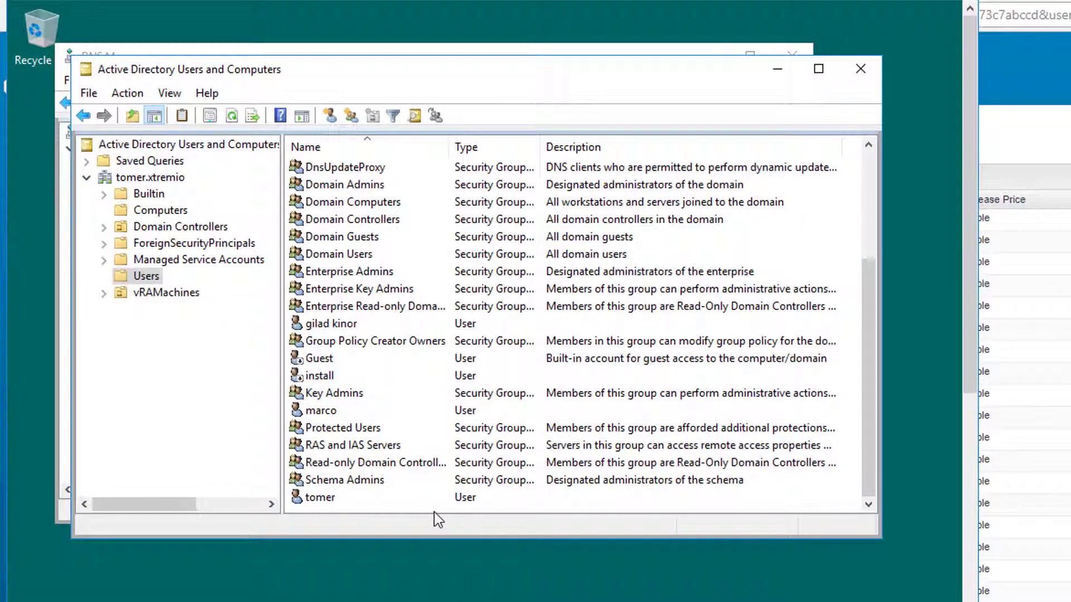
{"action": "key", "text": "F5"}
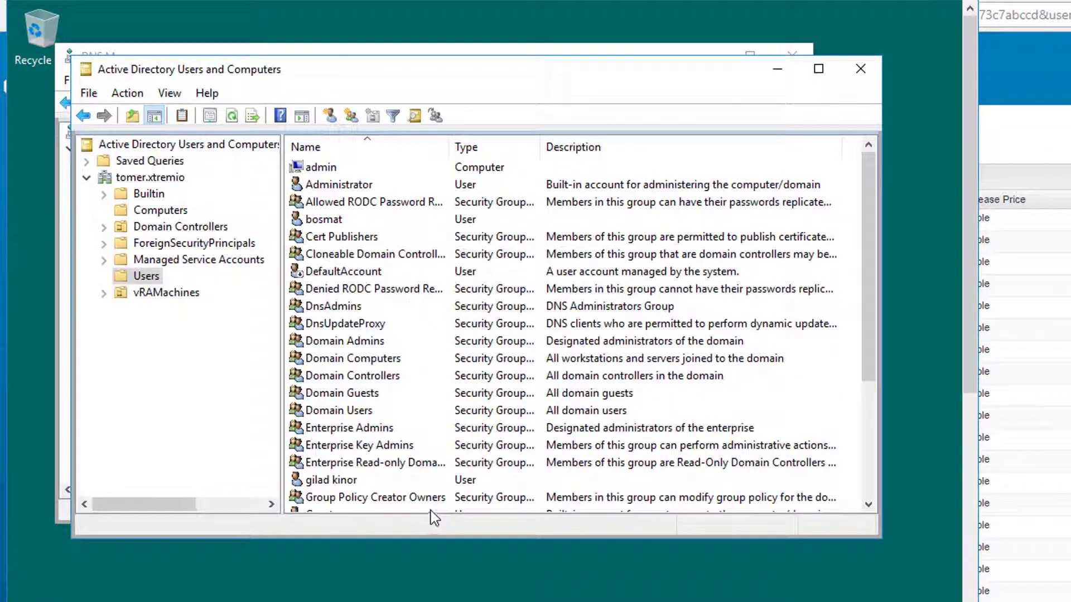
{"action": "scroll", "coordinate": [438, 423], "scroll_direction": "down", "scroll_amount": 4}
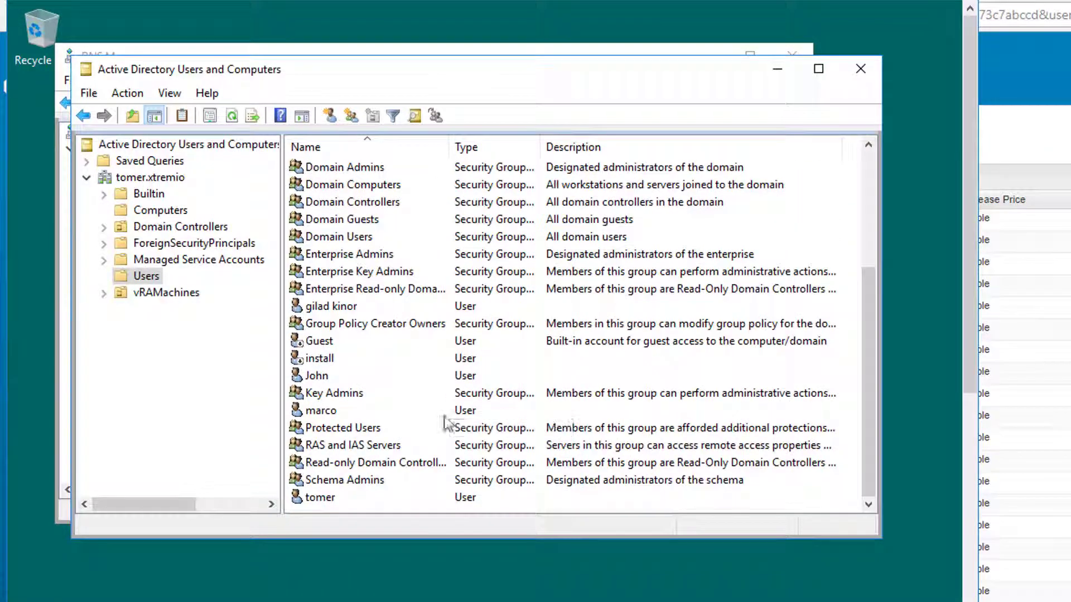
{"action": "left_click", "coordinate": [358, 376]}
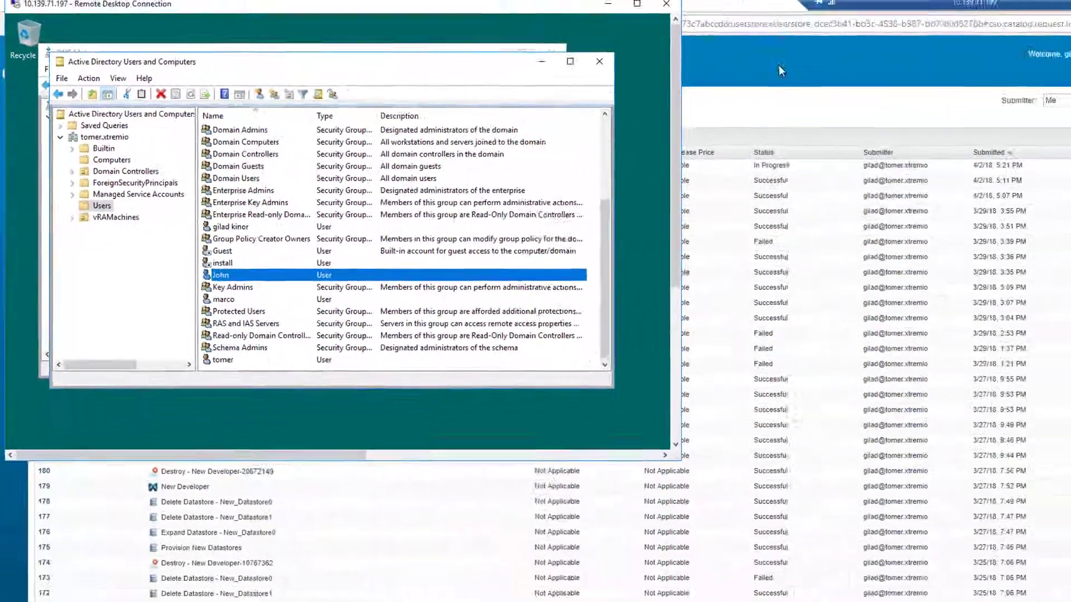
- Switch to the vSphere Web Client and show the virtual machines in the developer's folder under Test-Dev
{"action": "left_click", "coordinate": [779, 65]}
{"action": "left_click", "coordinate": [61, 8]}
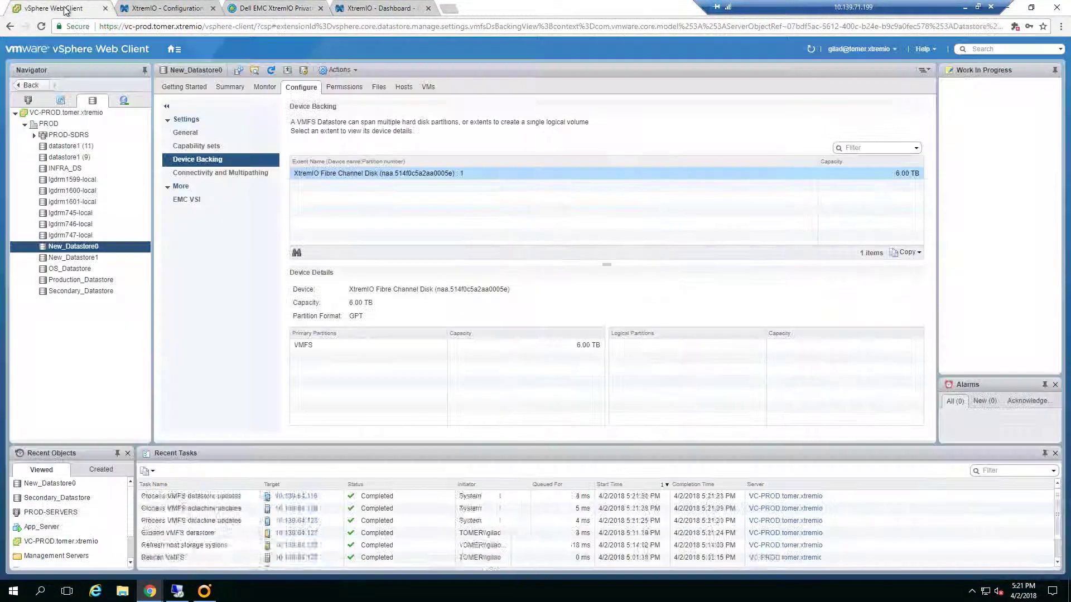
{"action": "left_click", "coordinate": [59, 101]}
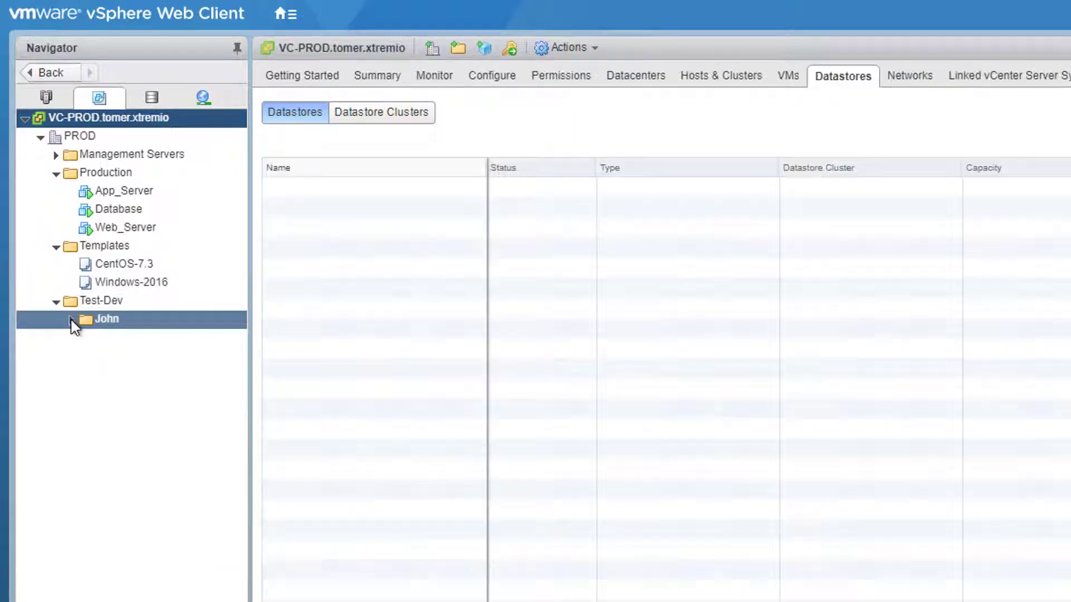
{"action": "left_click", "coordinate": [72, 320]}
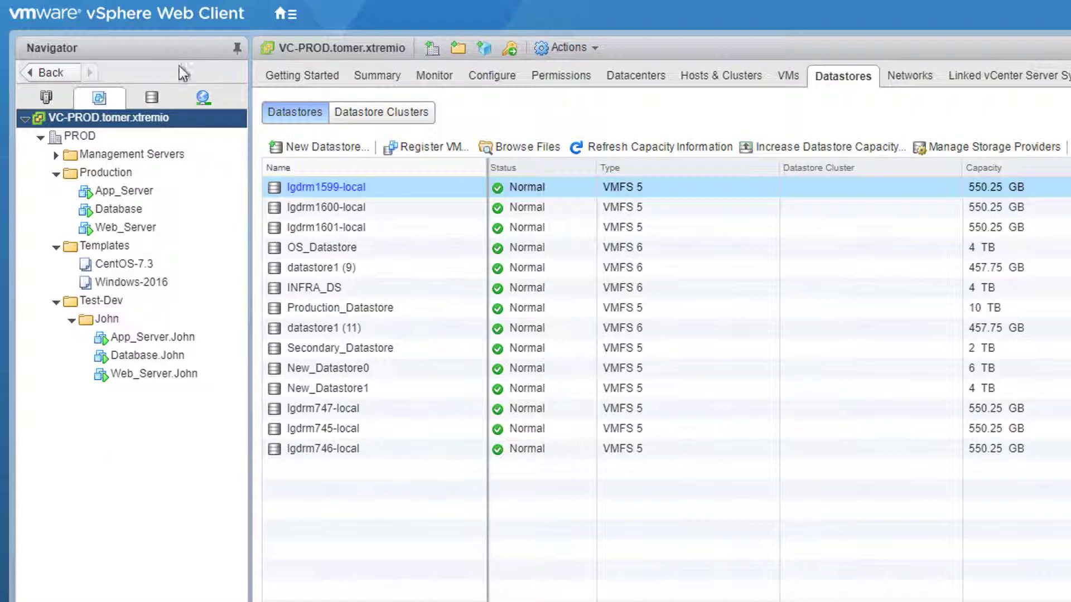
- Check the datastore inventory in vSphere, and in XtremIO view the snapshot group of the VC-PROD_Production_Datastore volume
{"action": "left_click", "coordinate": [156, 98]}
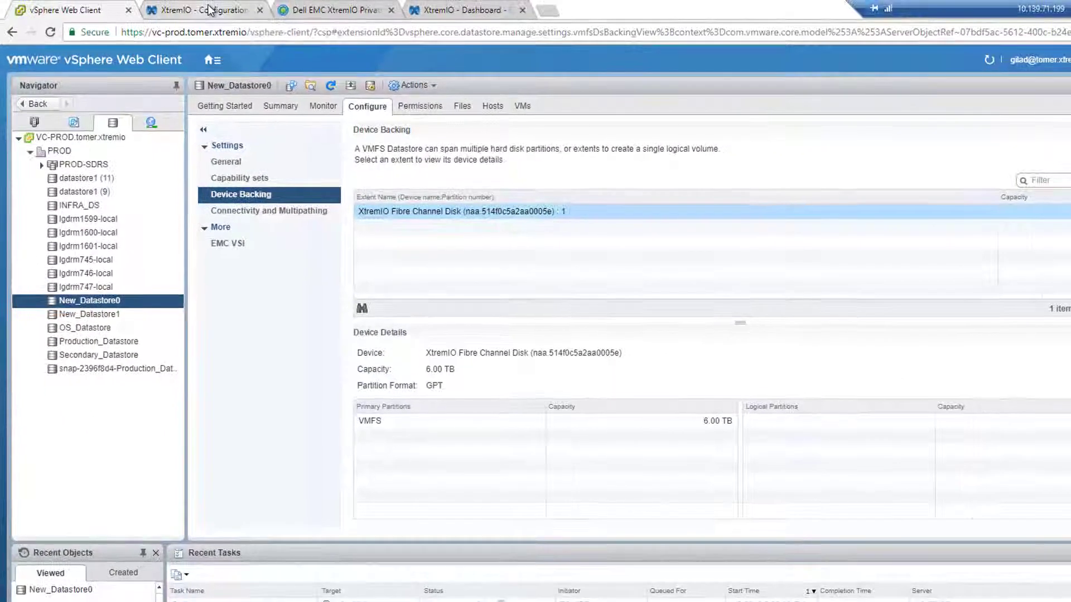
{"action": "left_click", "coordinate": [209, 10]}
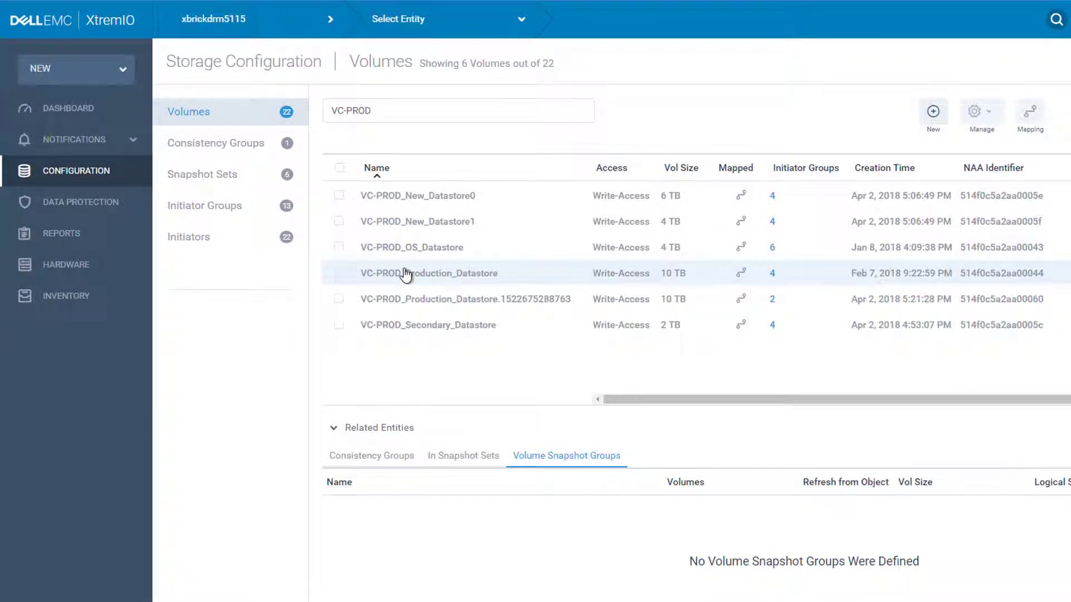
{"action": "left_click", "coordinate": [405, 273]}
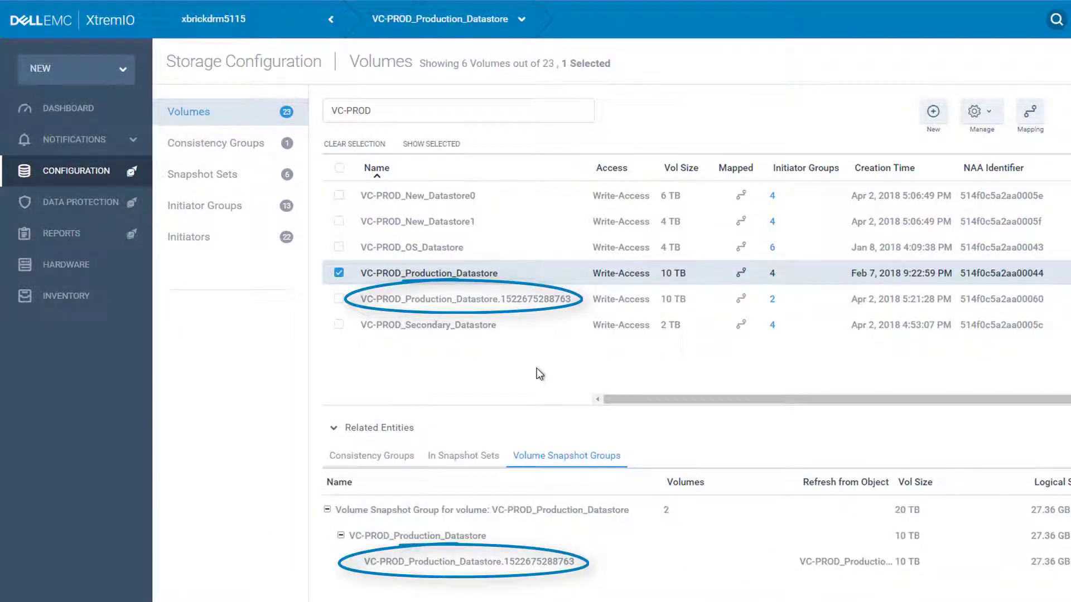
- Switch to vRealize Orchestrator and examine the 17:21:17 run of the Create Test/Dev Environment workflow
{"action": "key", "text": "alt+Tab"}
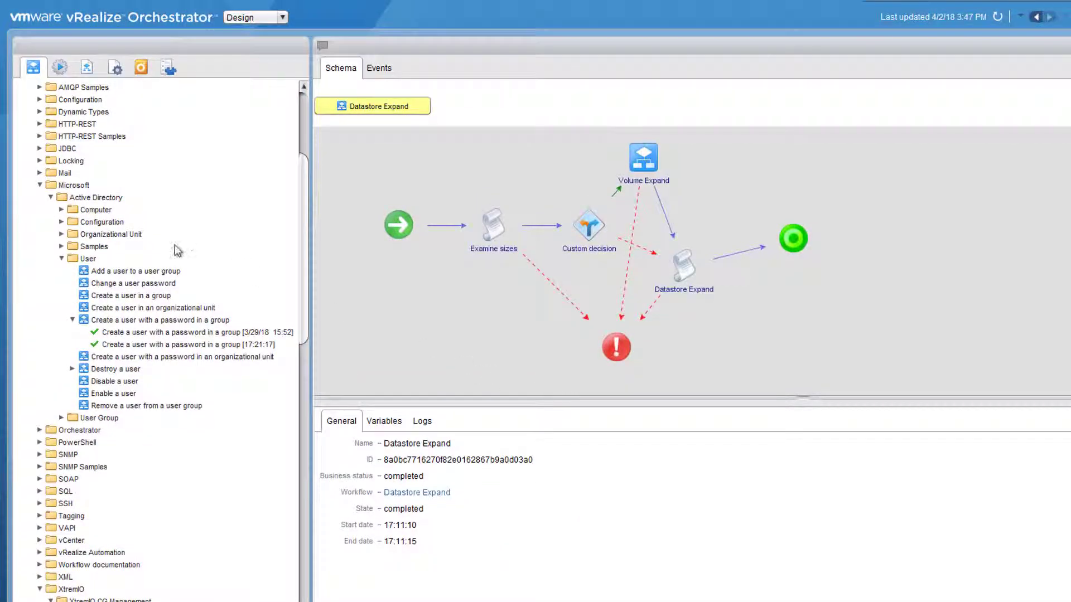
{"action": "scroll", "coordinate": [178, 243], "scroll_direction": "up", "scroll_amount": 5}
{"action": "left_click", "coordinate": [143, 174]}
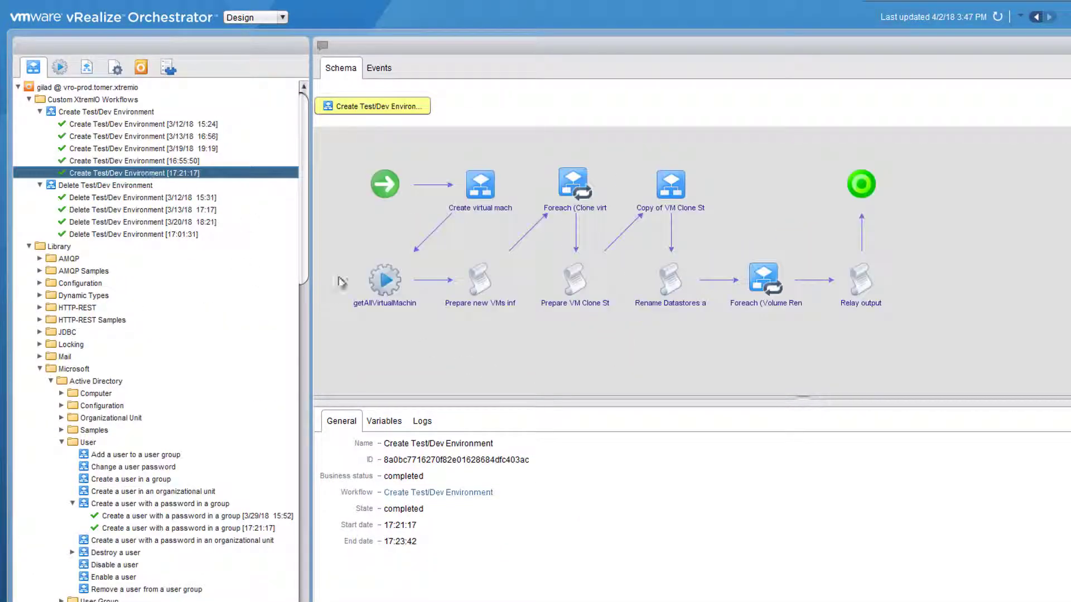
- Check the name of the Production_Datastore copy in the XtremIO volume list and in the vSphere datastore inventory
{"action": "key", "text": "alt+Tab"}
{"action": "left_click", "coordinate": [534, 344]}
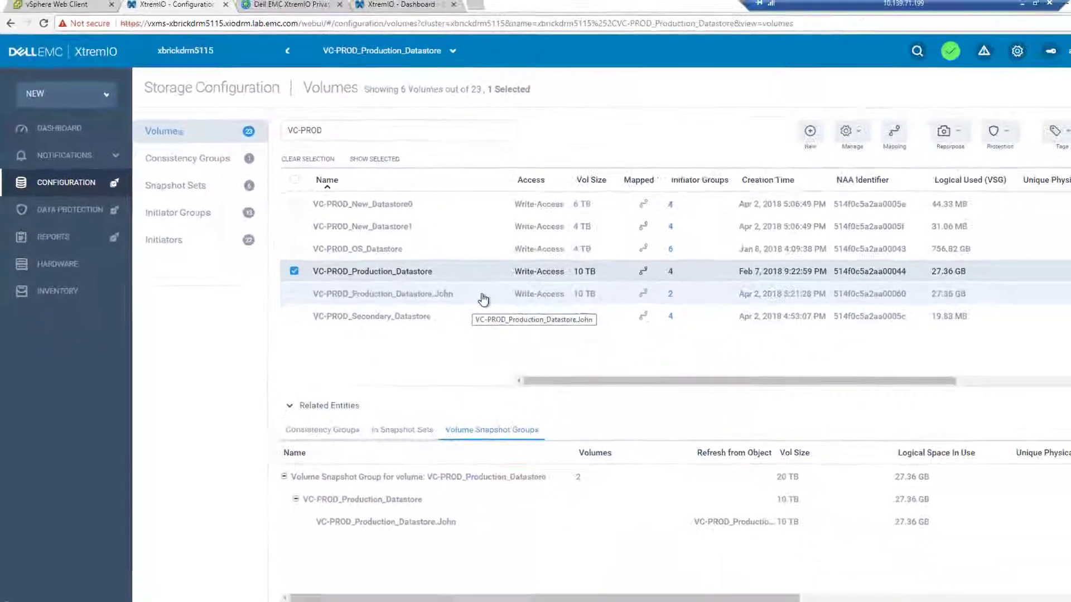
{"action": "left_click", "coordinate": [53, 4]}
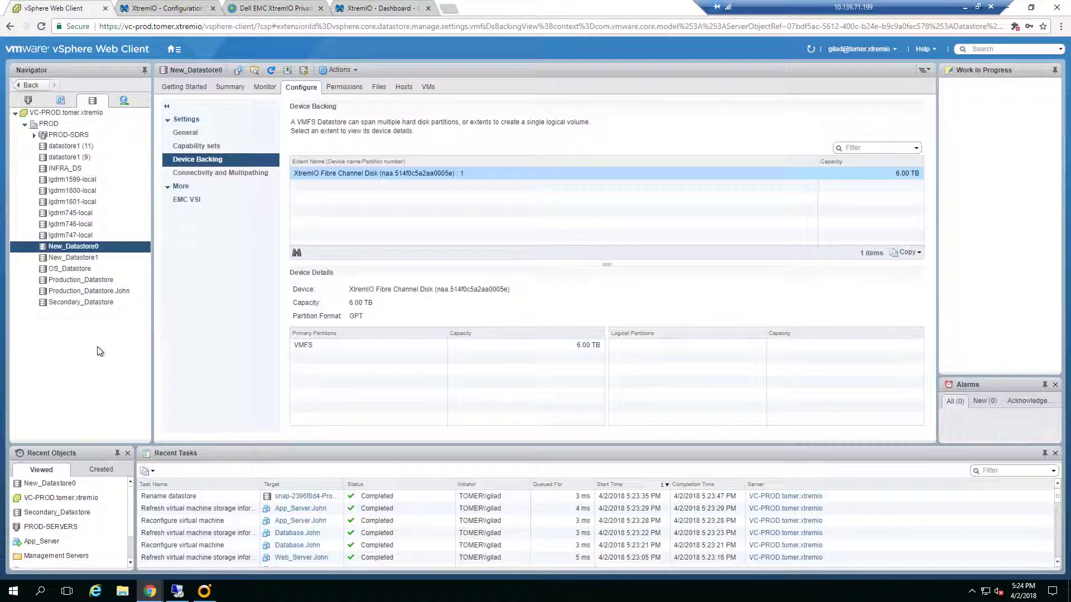
- Return to the private cloud portal and refresh the request list to check the New Developer request's status
{"action": "left_click", "coordinate": [266, 9]}
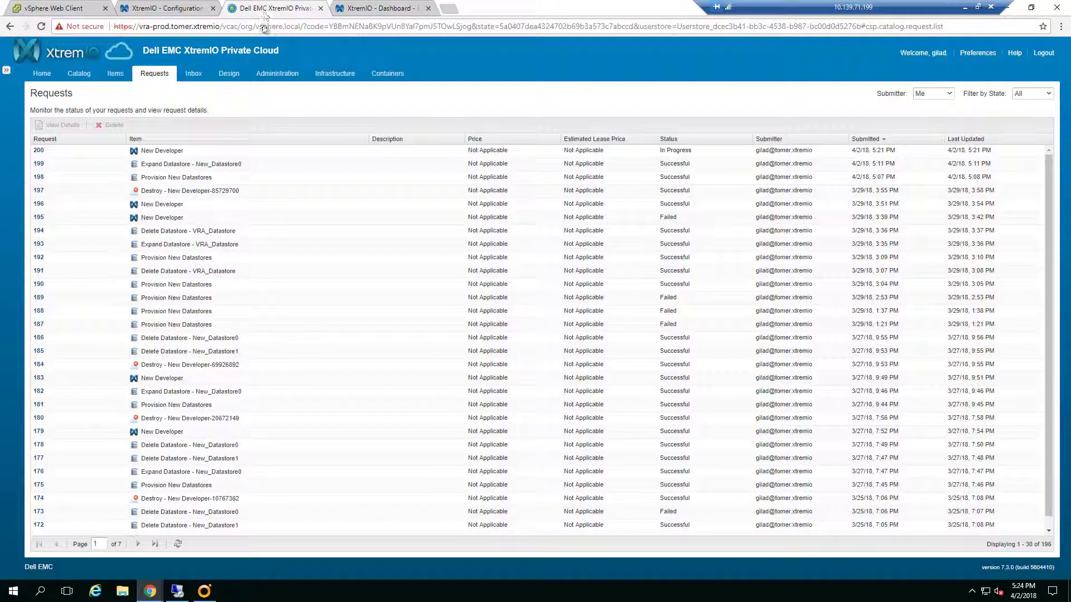
{"action": "left_click", "coordinate": [178, 544]}
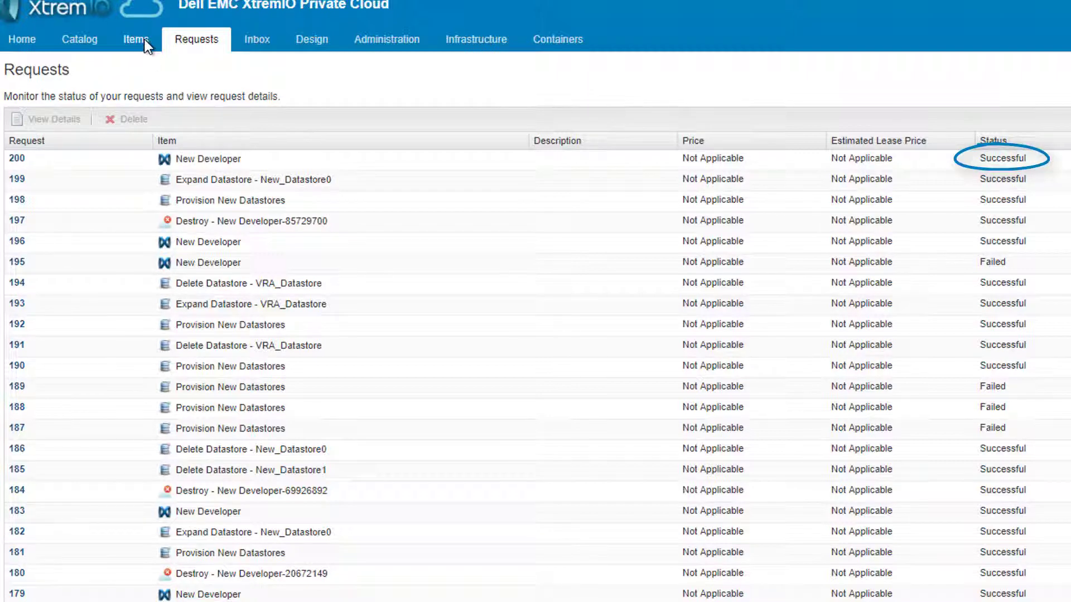
- Leave the datastore's item details and view the details of the AD user provisioned in the New Developer deployment
{"action": "left_click", "coordinate": [144, 42]}
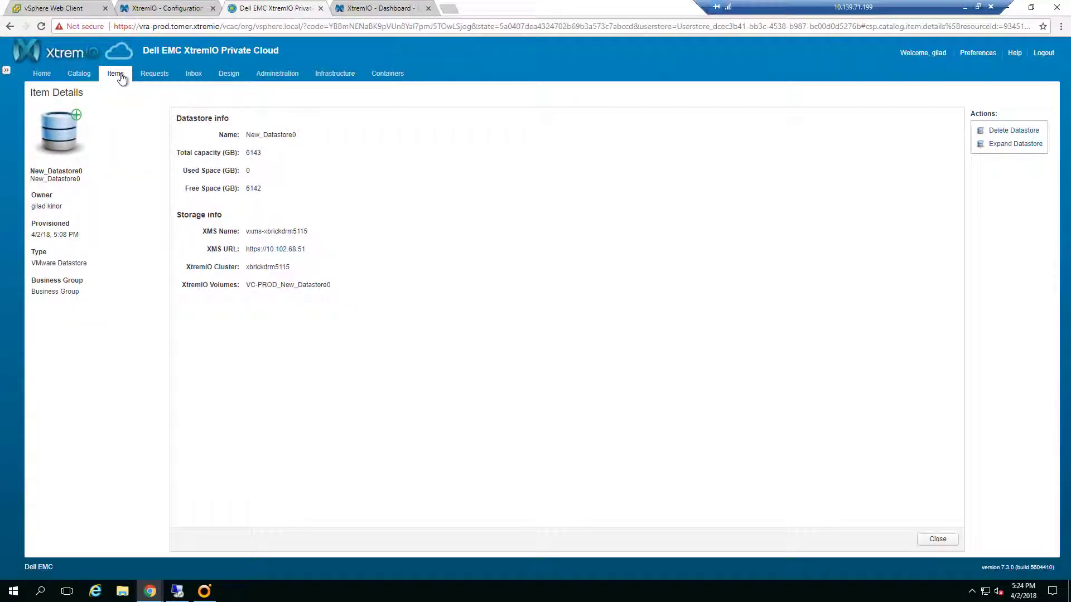
{"action": "left_click", "coordinate": [938, 539]}
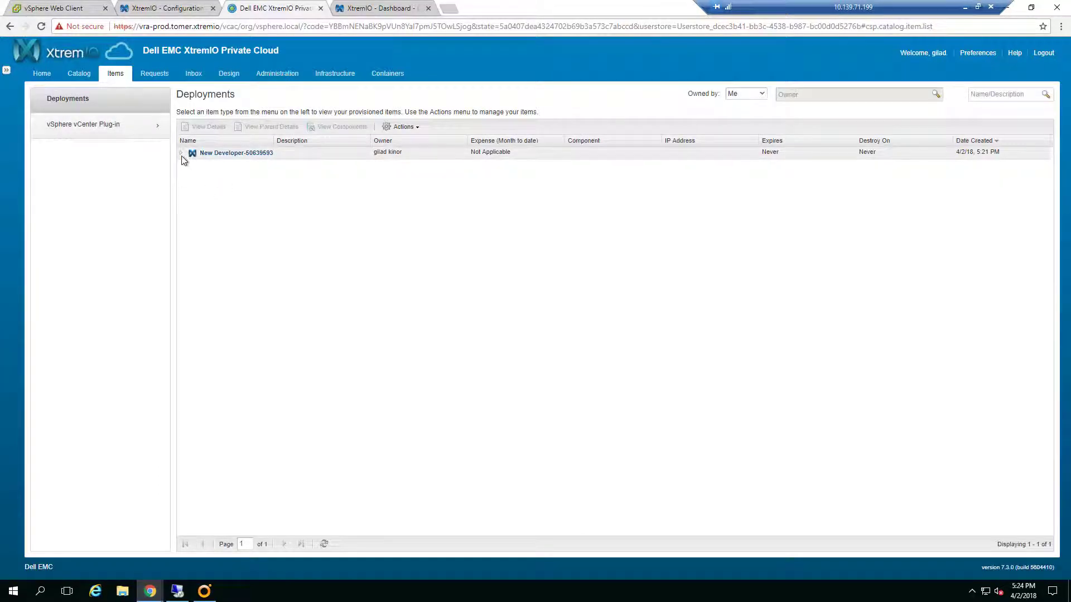
{"action": "left_click", "coordinate": [181, 154]}
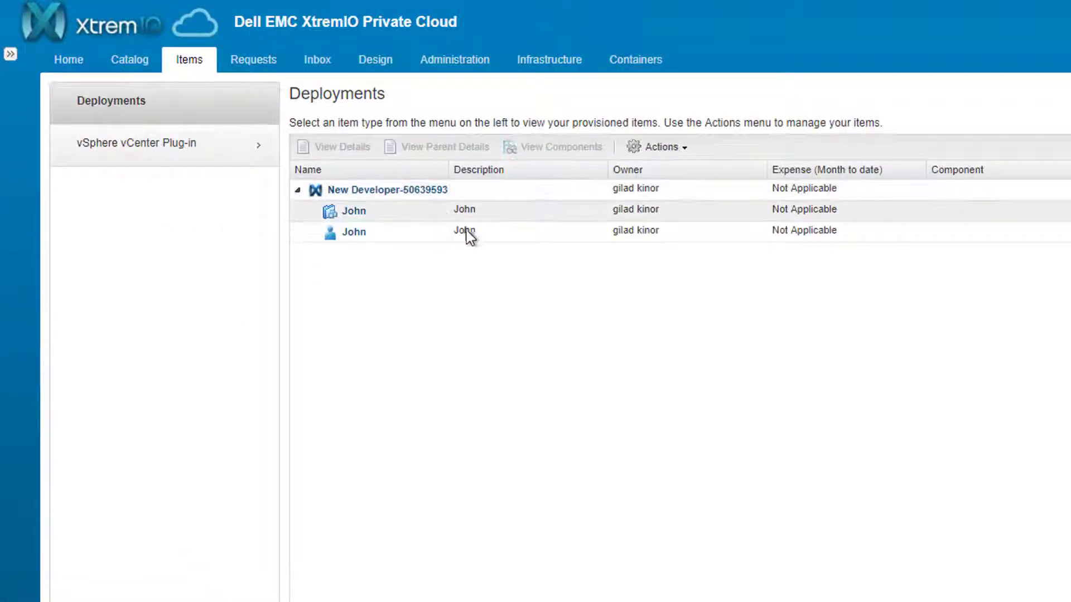
{"action": "left_click", "coordinate": [350, 238]}
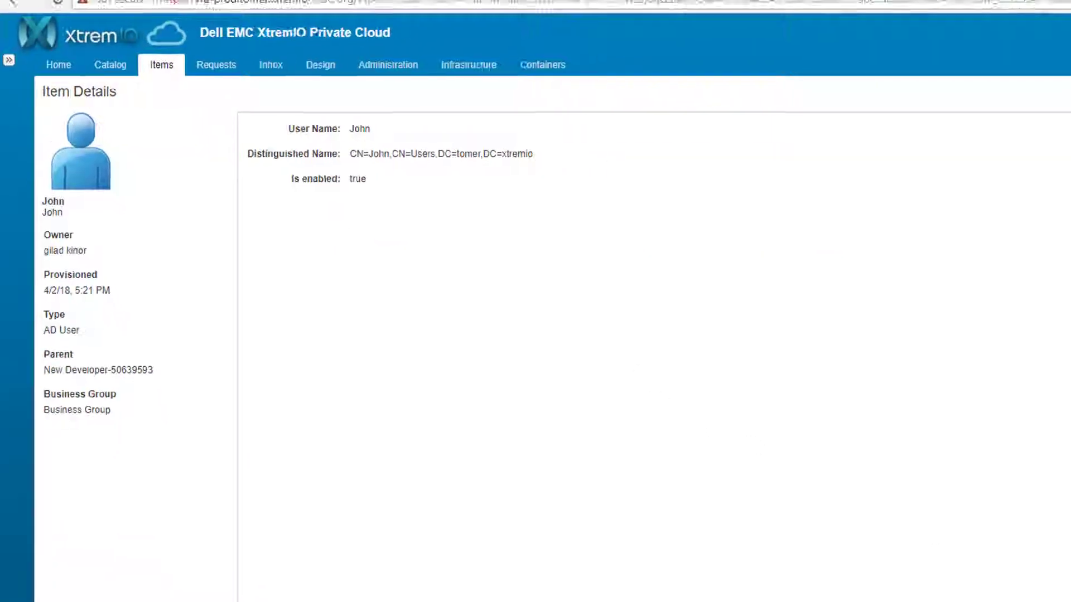
{"action": "left_click", "coordinate": [941, 544]}
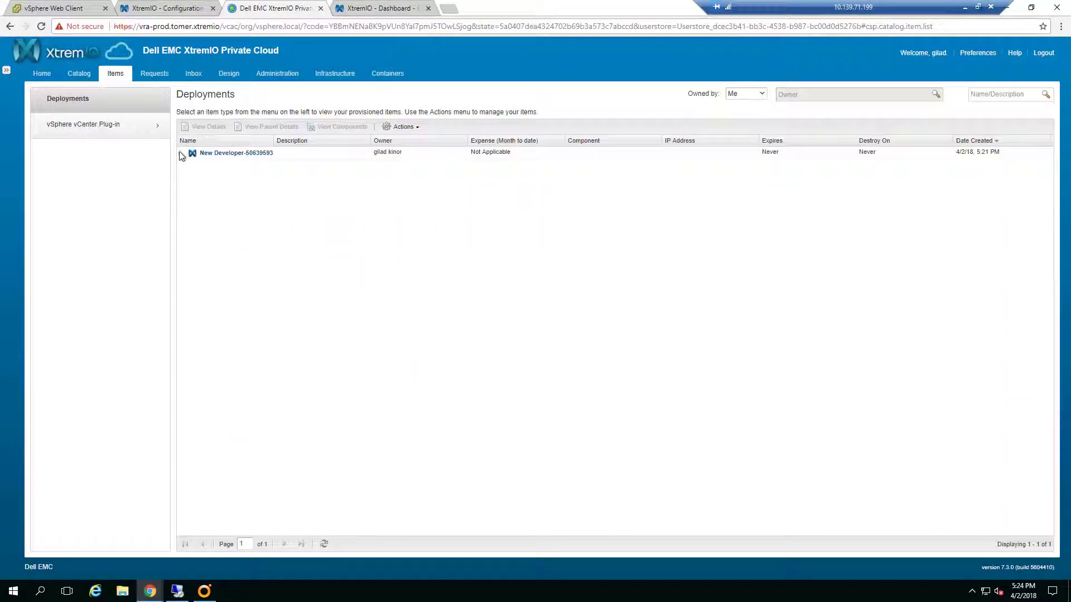
- Open the Test/Dev Environment item of the New Developer deployment and check its virtual machines and their IP addresses
{"action": "left_click", "coordinate": [181, 152]}
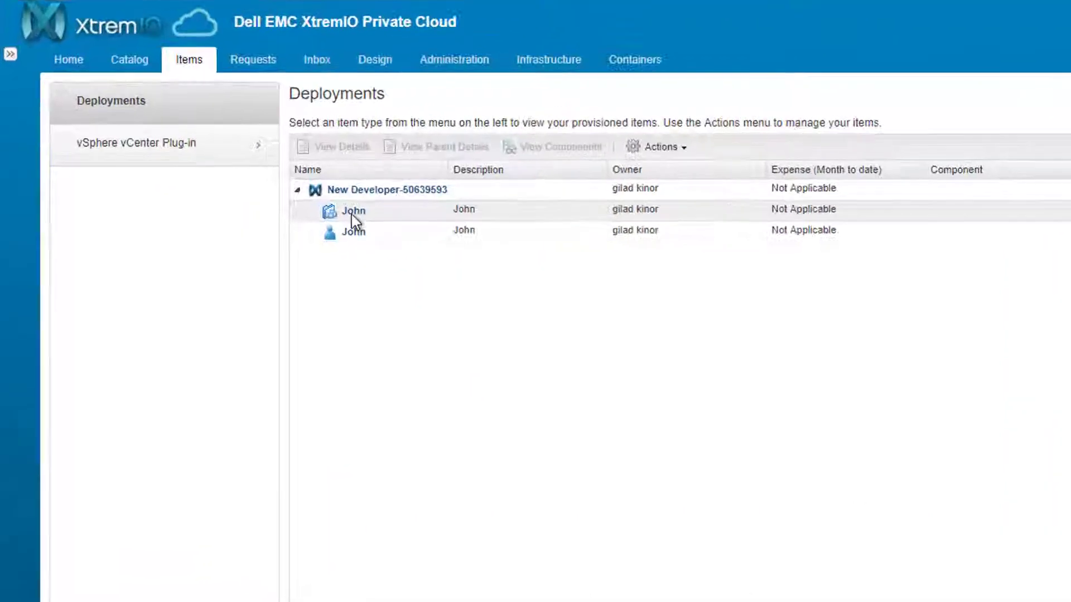
{"action": "left_click", "coordinate": [276, 190]}
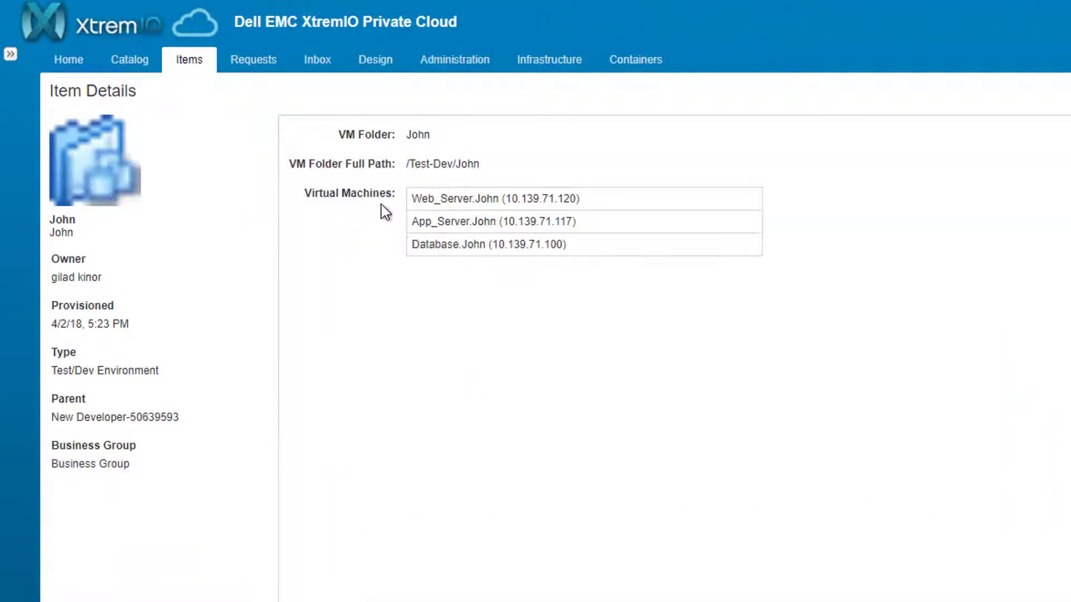
{"action": "left_click_drag", "start_coordinate": [533, 194], "coordinate": [526, 251]}
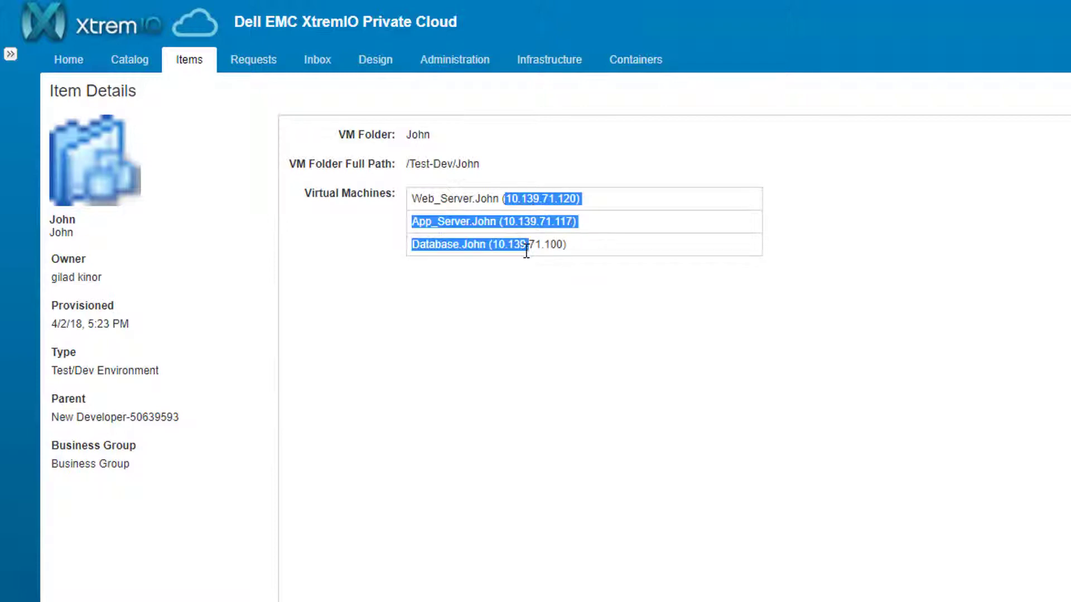
{"action": "left_click", "coordinate": [529, 278]}
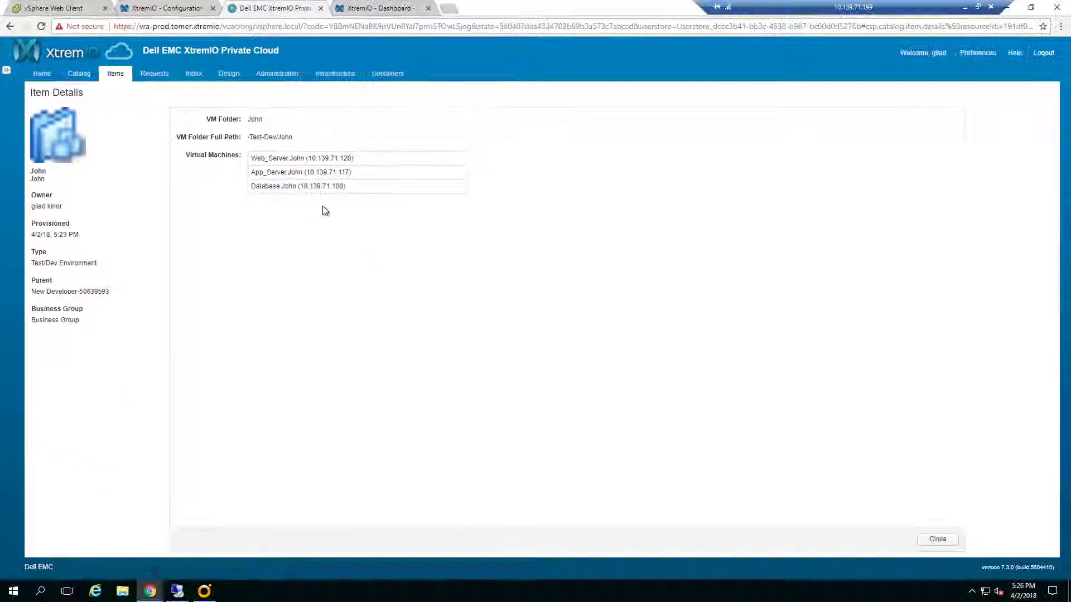